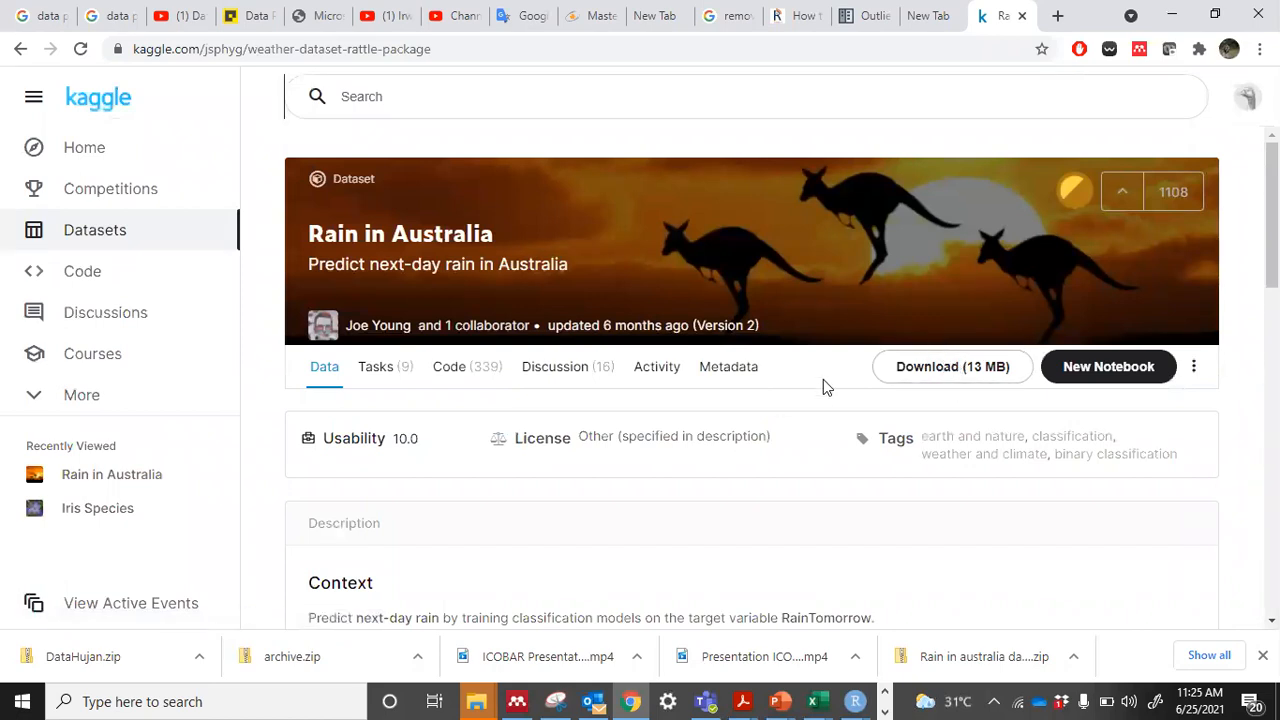
Step: Switch to the Orange workflow and reposition the File widget on the canvas
key(alt+Tab)
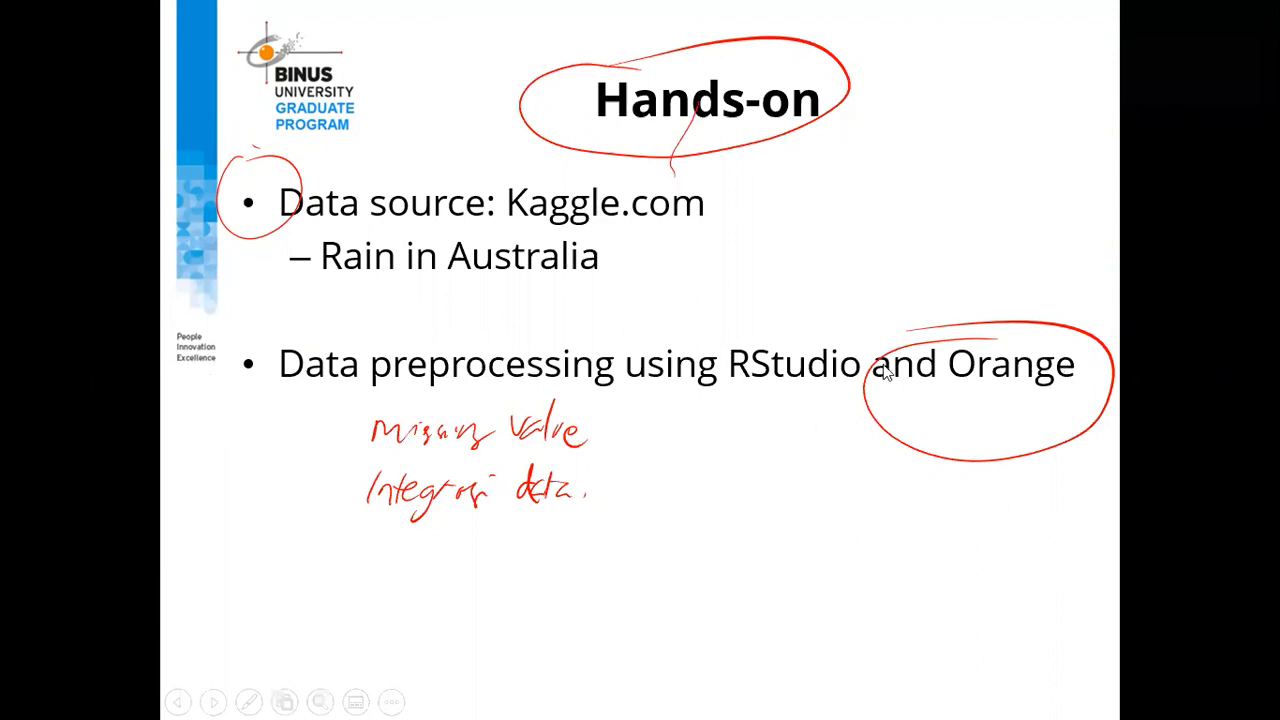
key(alt+Tab)
key(Down)
key(Left)
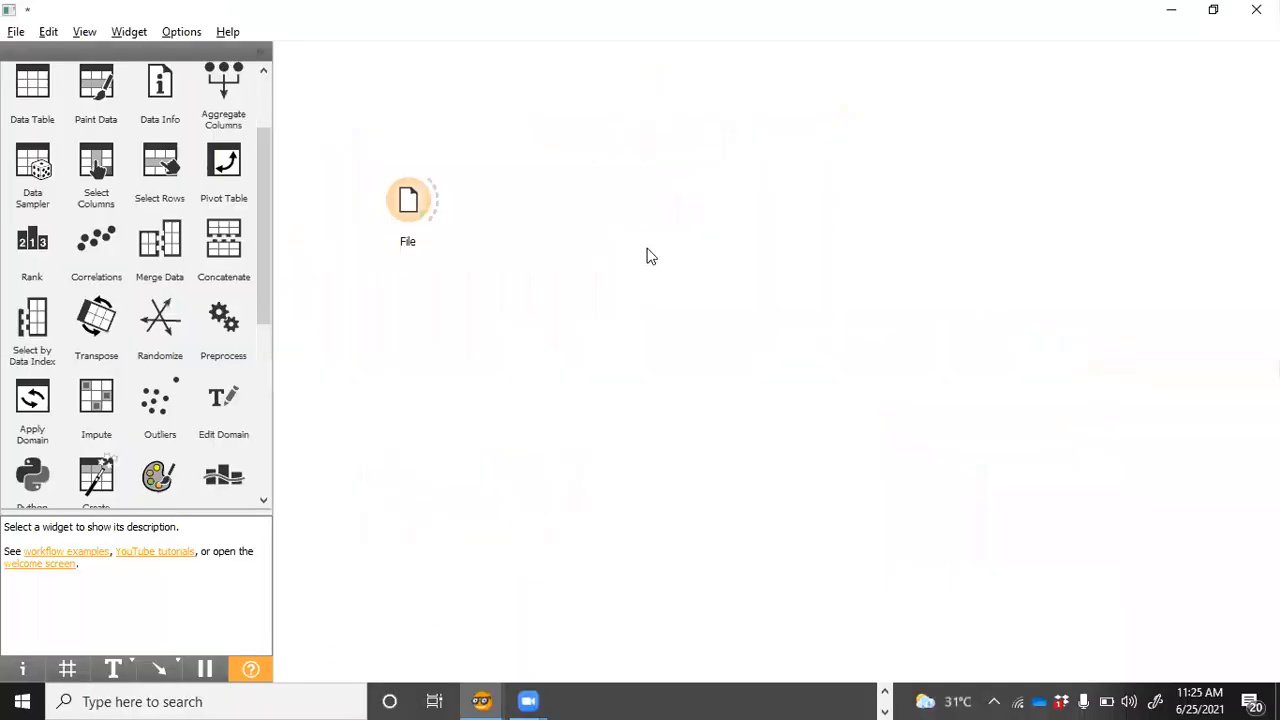
click(440, 227)
drag(441, 231, 437, 242)
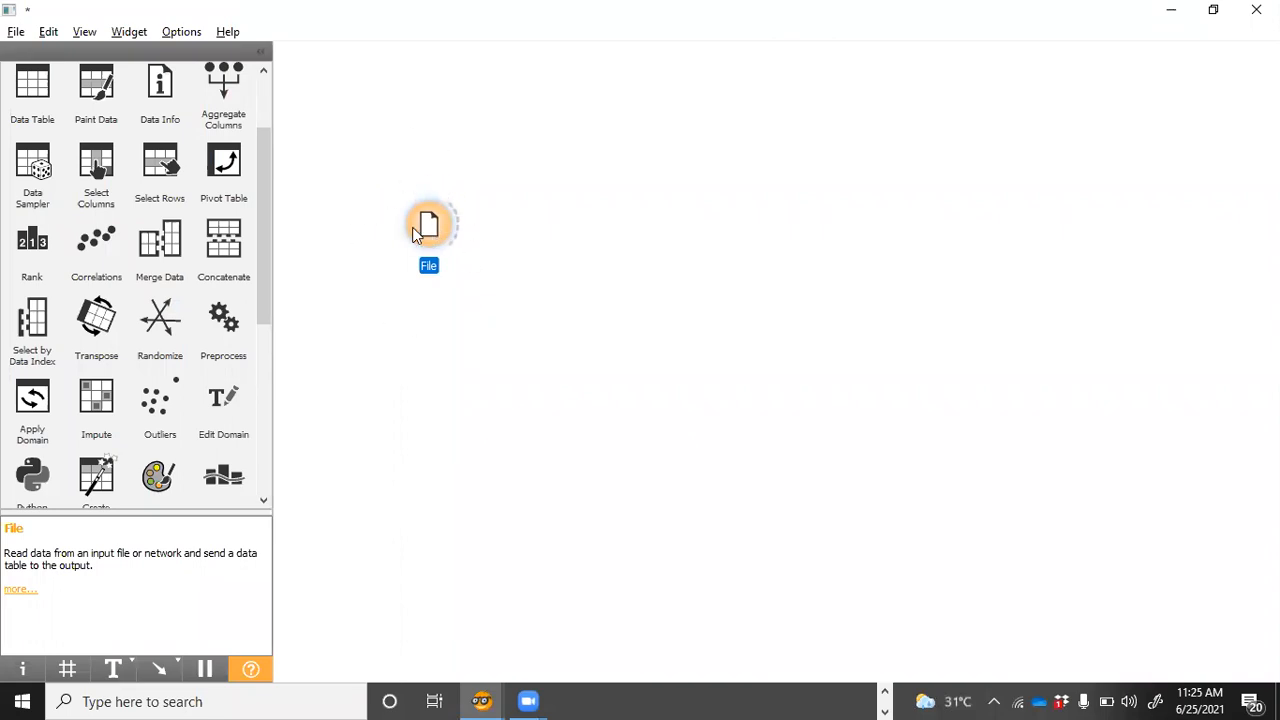
drag(268, 176, 264, 90)
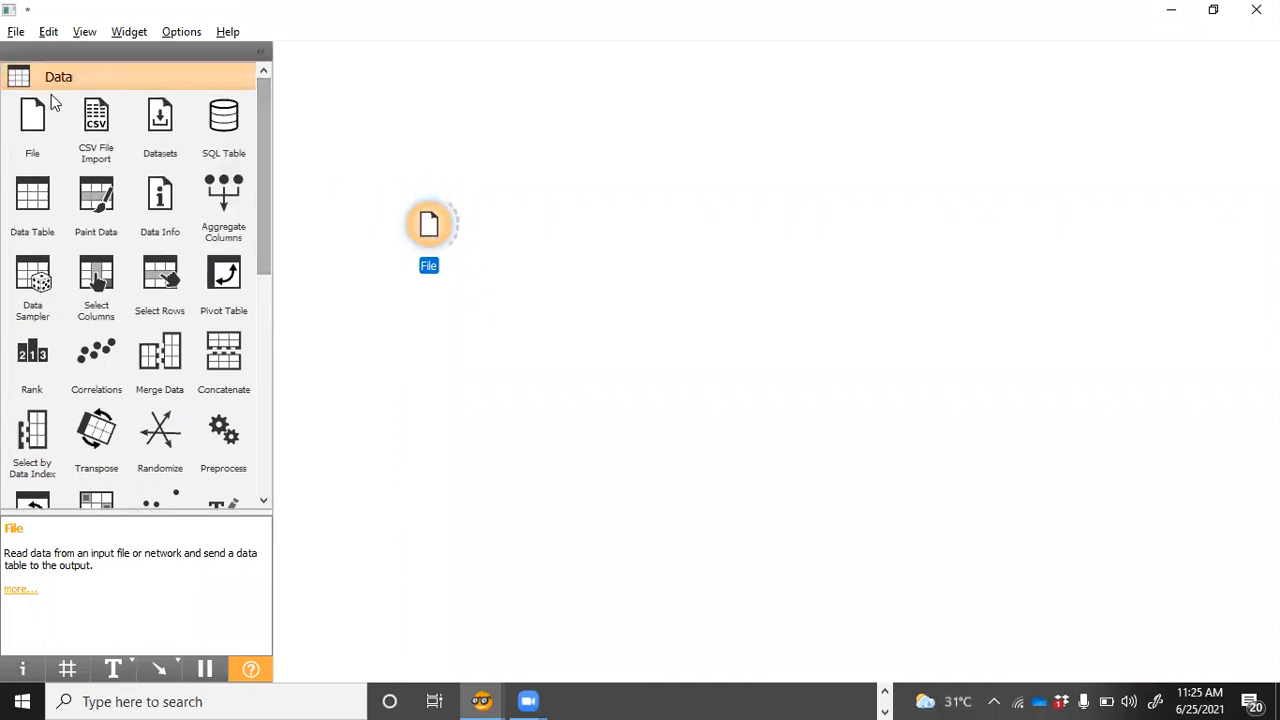
Step: Open the File widget and look at the files available as its data source
double_click(428, 228)
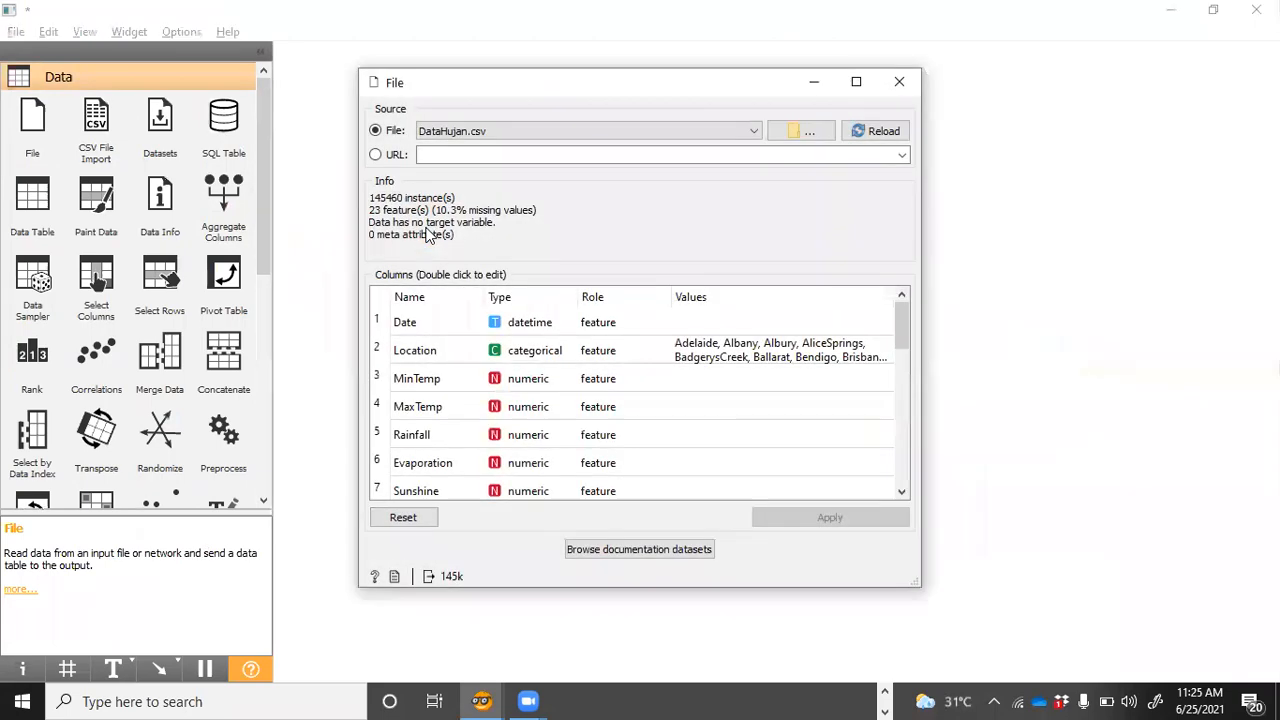
click(816, 134)
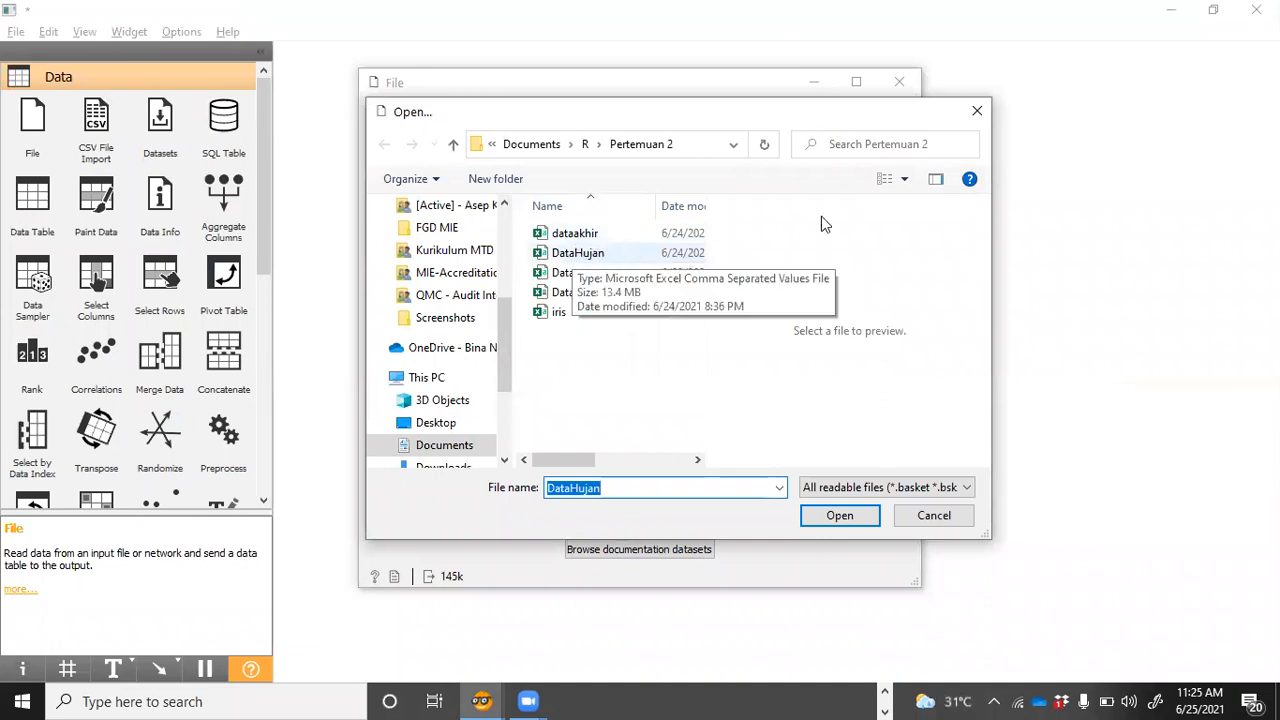
click(977, 111)
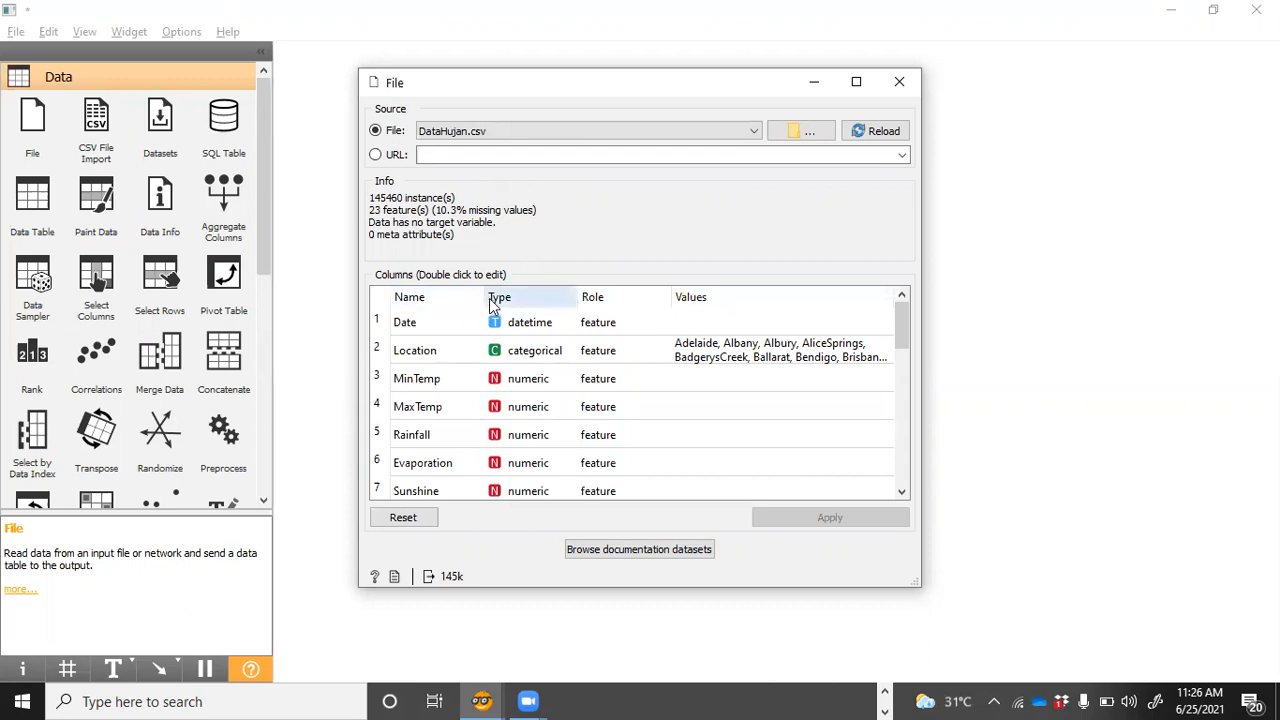
Step: Review the names, types and roles of all DataHujan.csv columns in the File widget, widening the Name column
drag(481, 296, 532, 295)
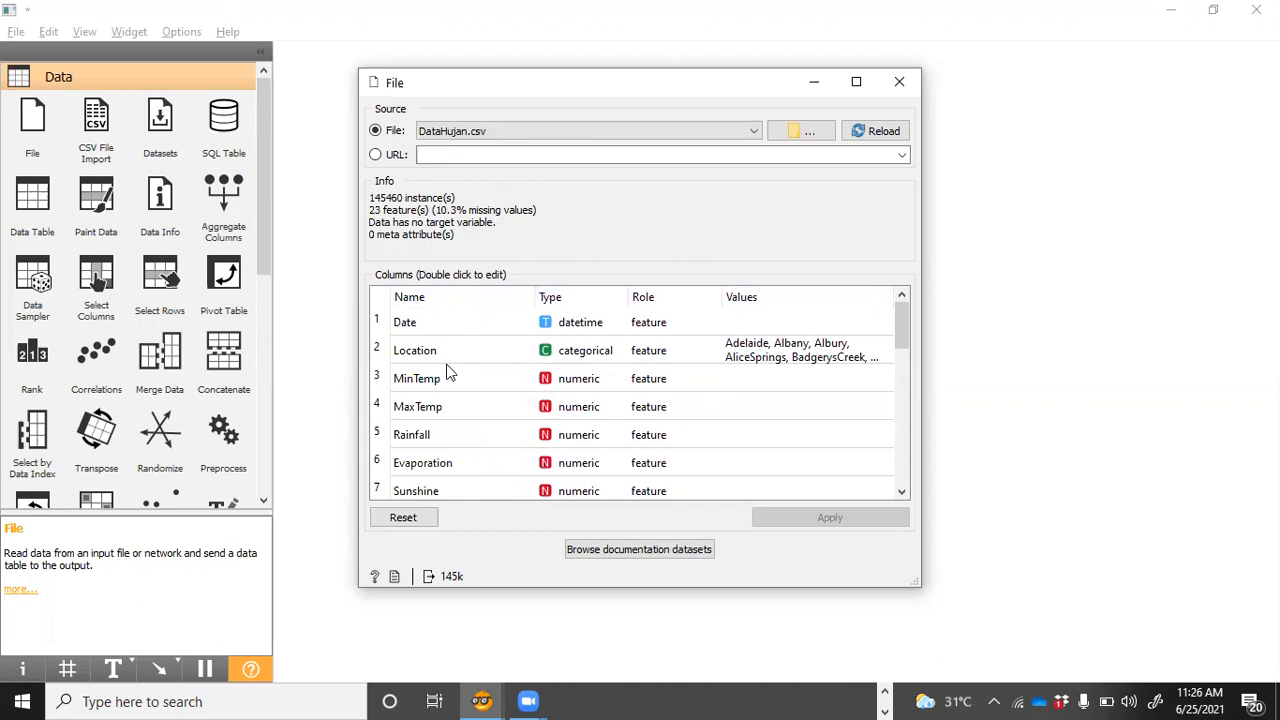
drag(903, 341, 934, 486)
key(Escape)
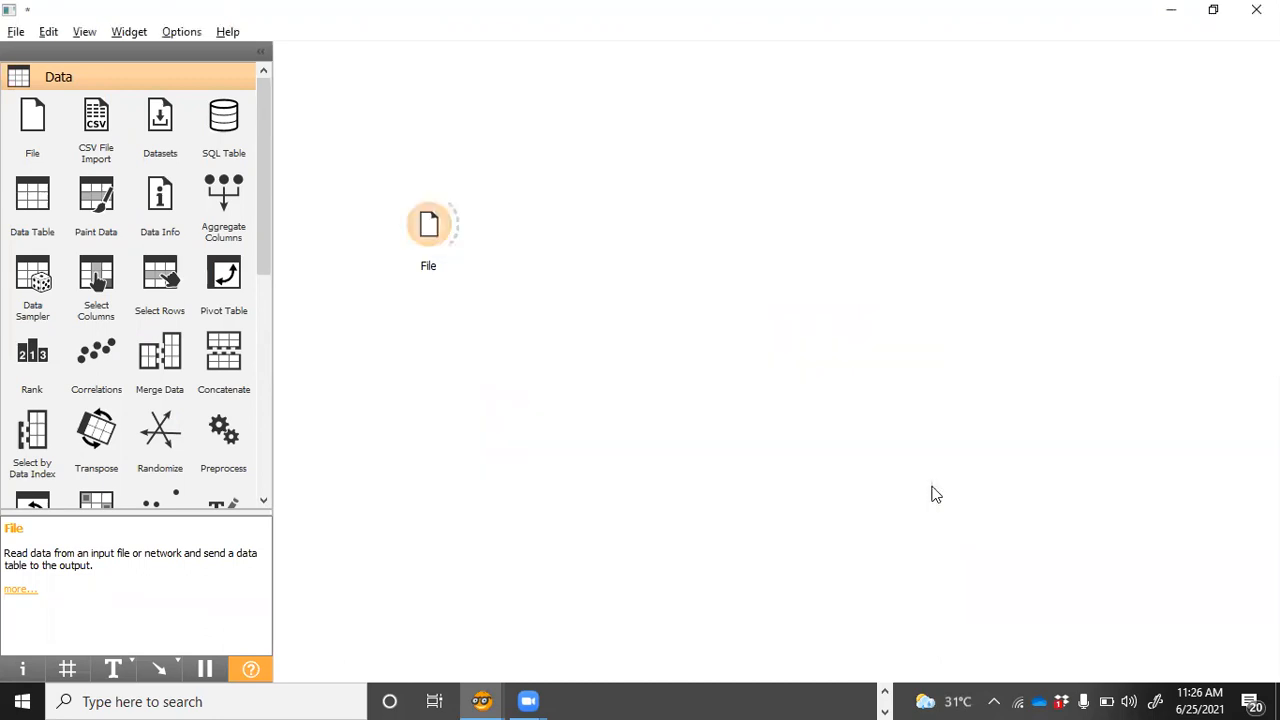
double_click(428, 229)
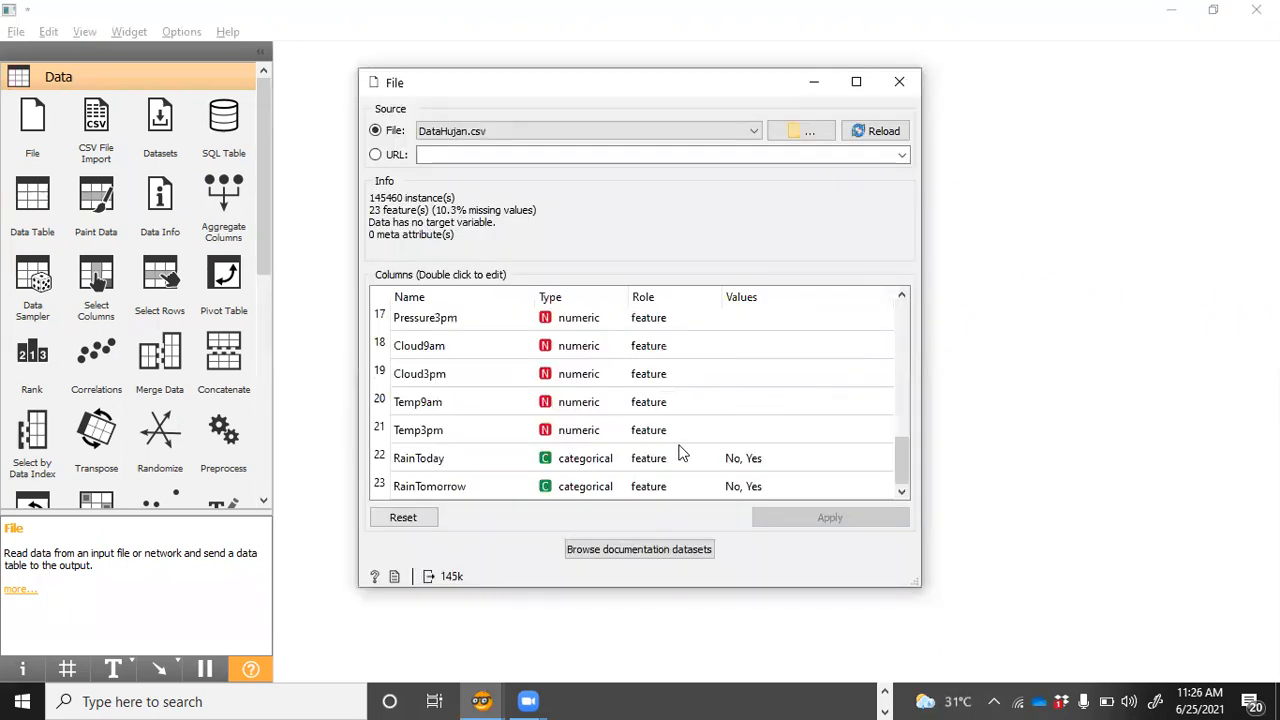
drag(898, 454, 904, 300)
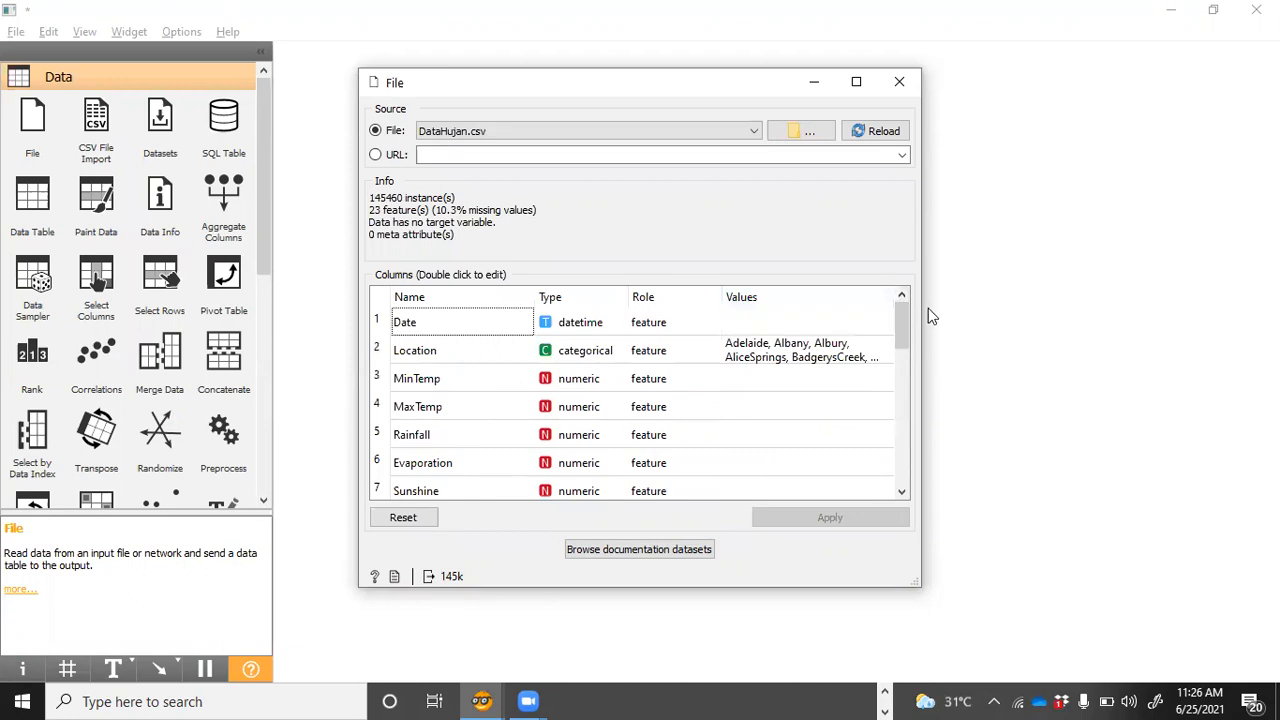
drag(903, 322, 903, 437)
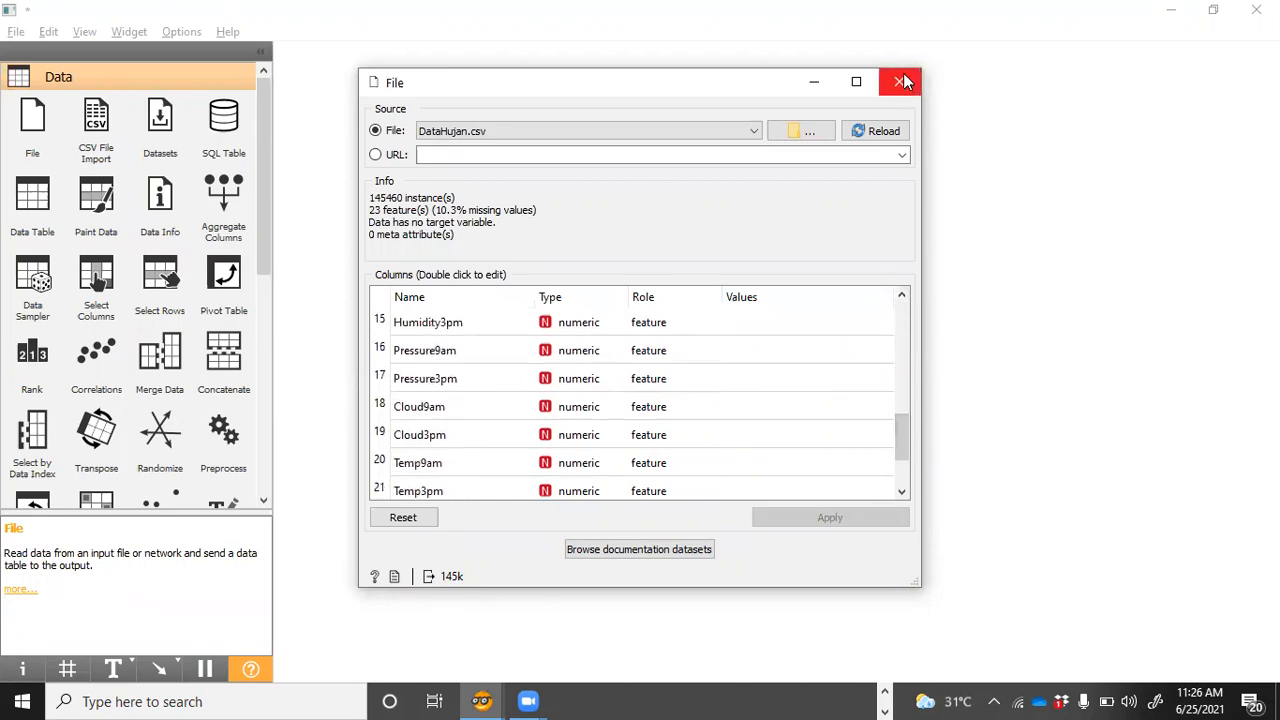
click(903, 80)
drag(454, 234, 455, 283)
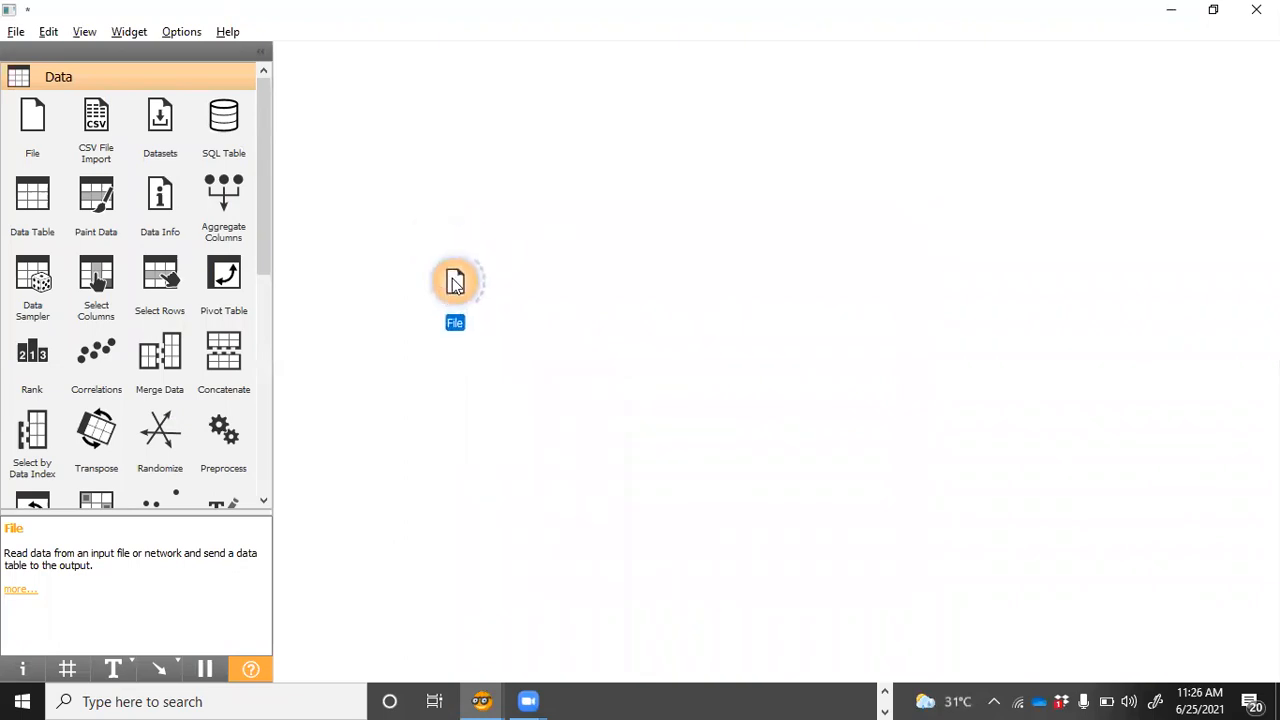
double_click(455, 283)
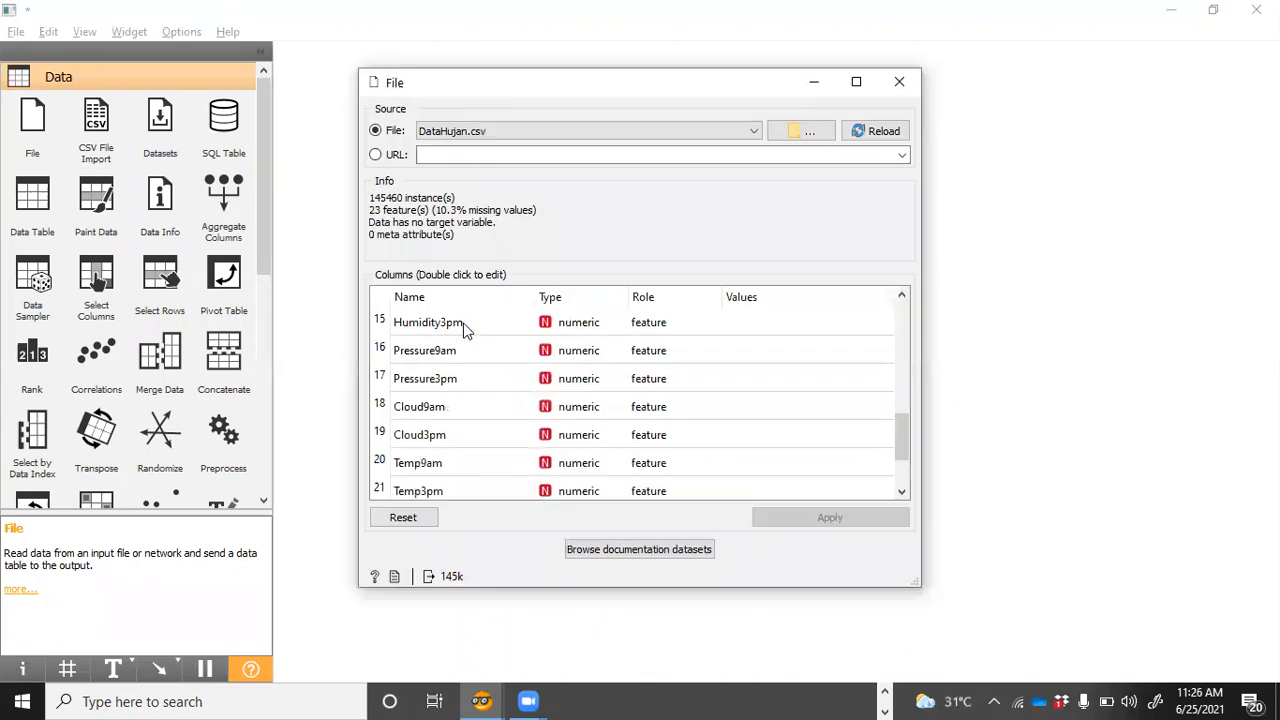
click(900, 82)
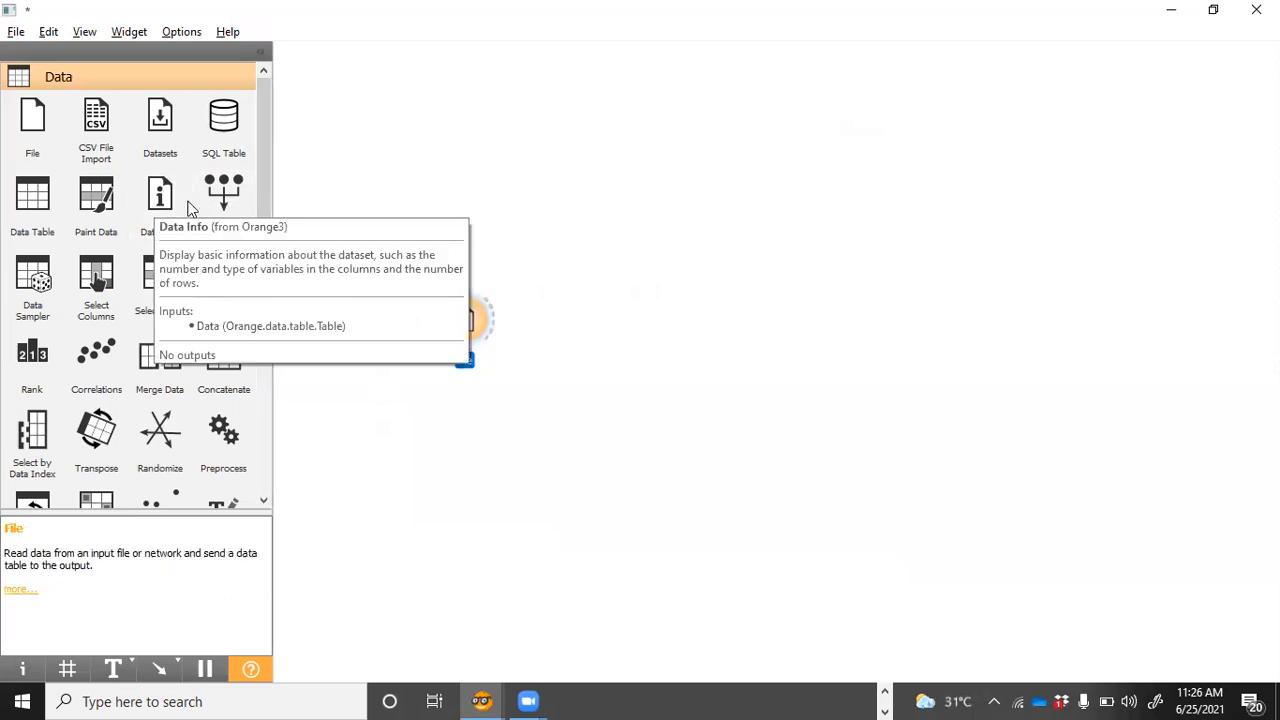
Step: Add a Data Info widget connected to the File widget and view the dataset's basic information
drag(155, 206, 583, 141)
drag(491, 326, 583, 145)
double_click(583, 145)
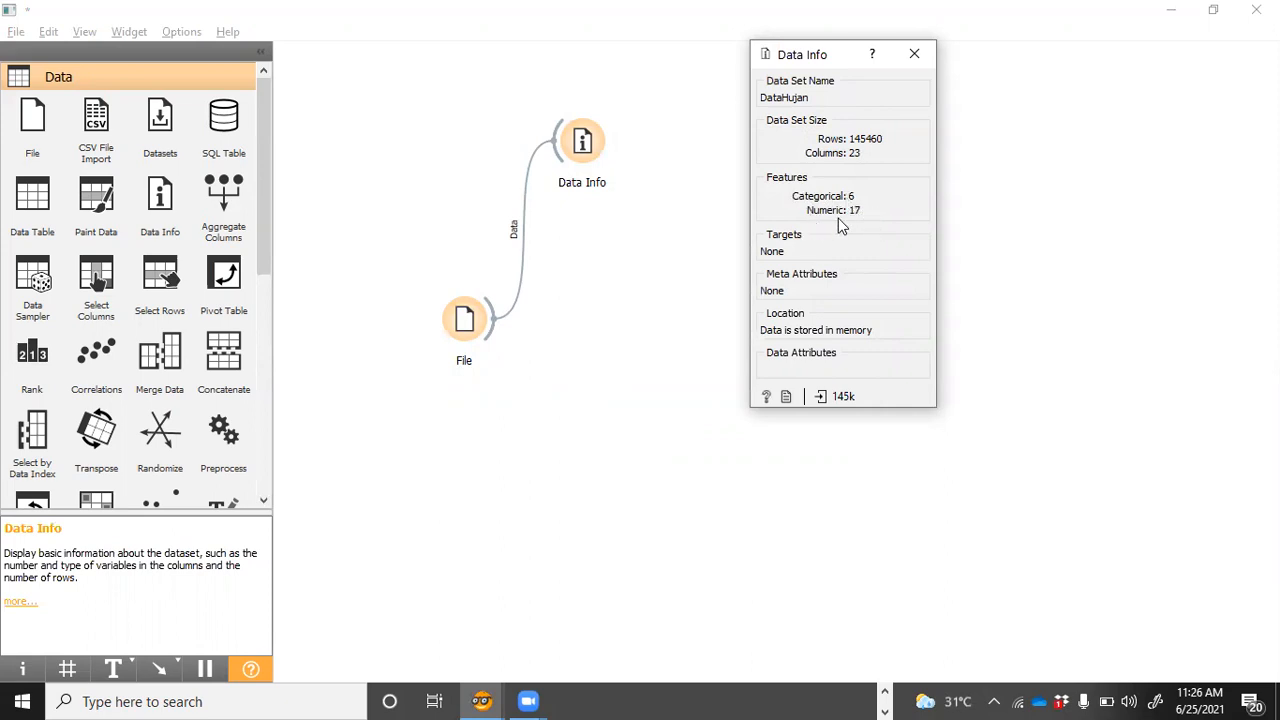
click(915, 60)
drag(582, 141, 643, 134)
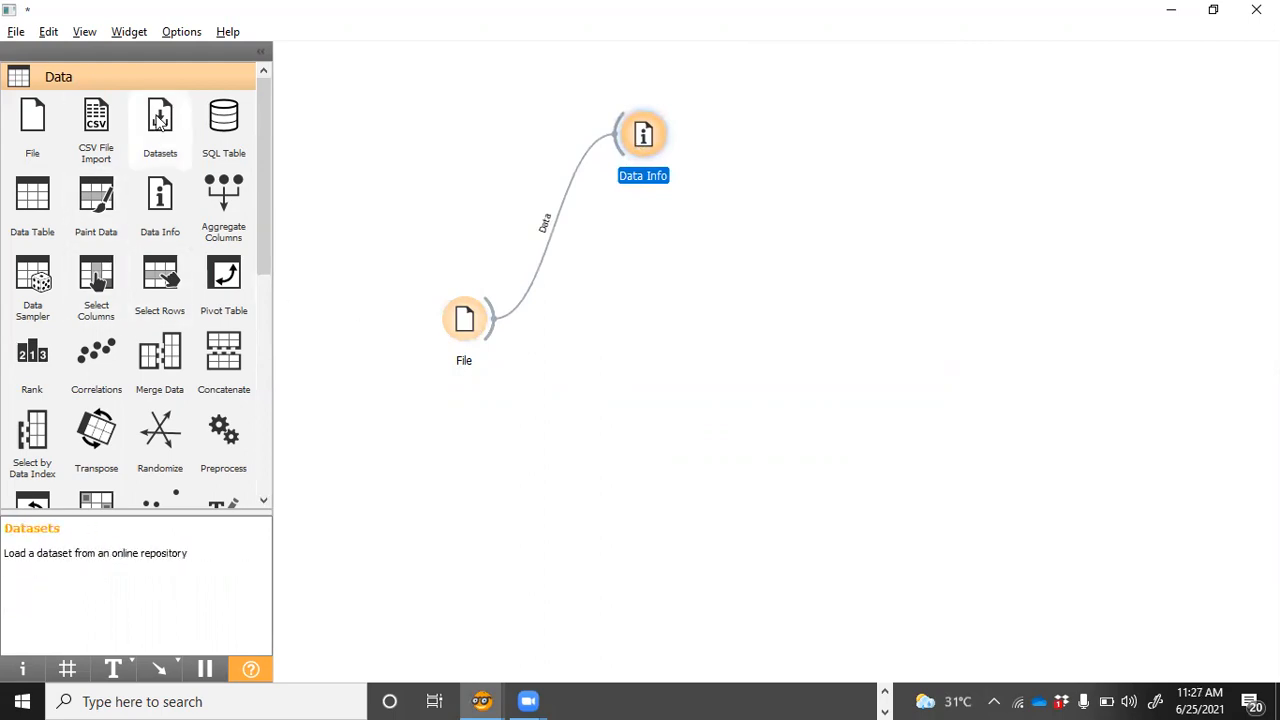
Step: Add a Data Table widget below Data Info, connect the File widget to it and open the table
drag(32, 200, 647, 248)
drag(492, 325, 607, 245)
click(640, 243)
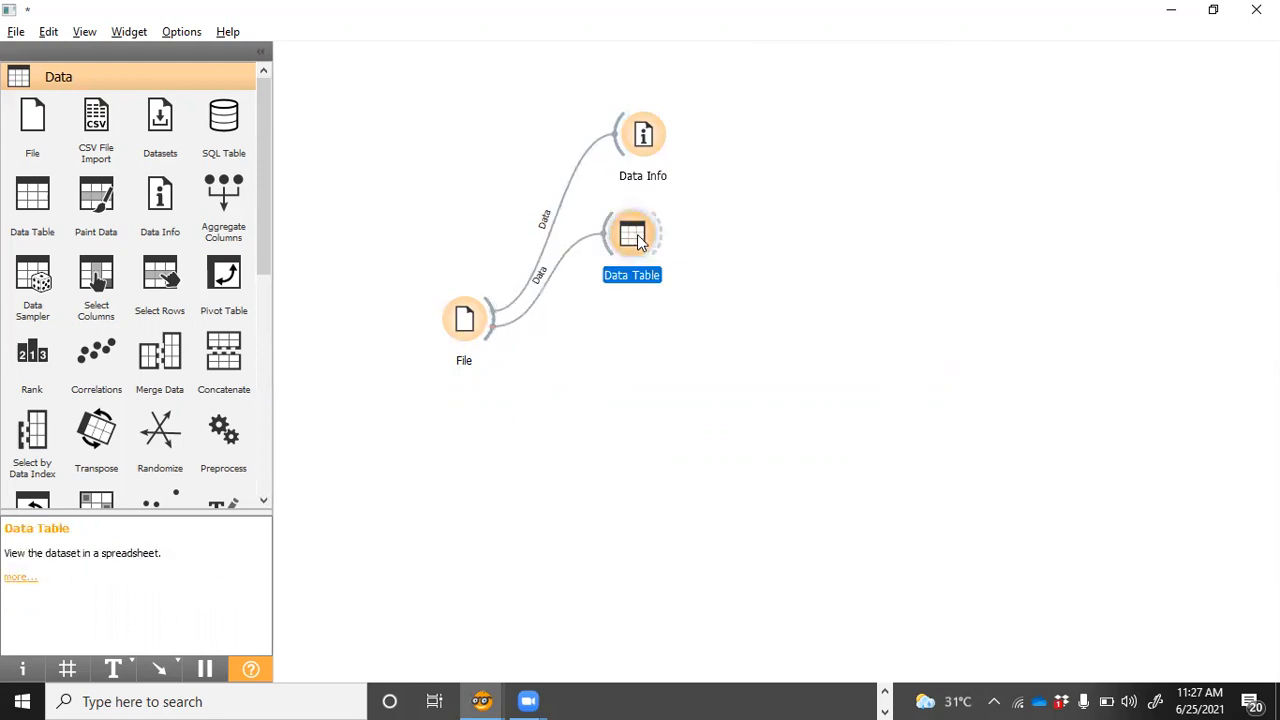
double_click(638, 234)
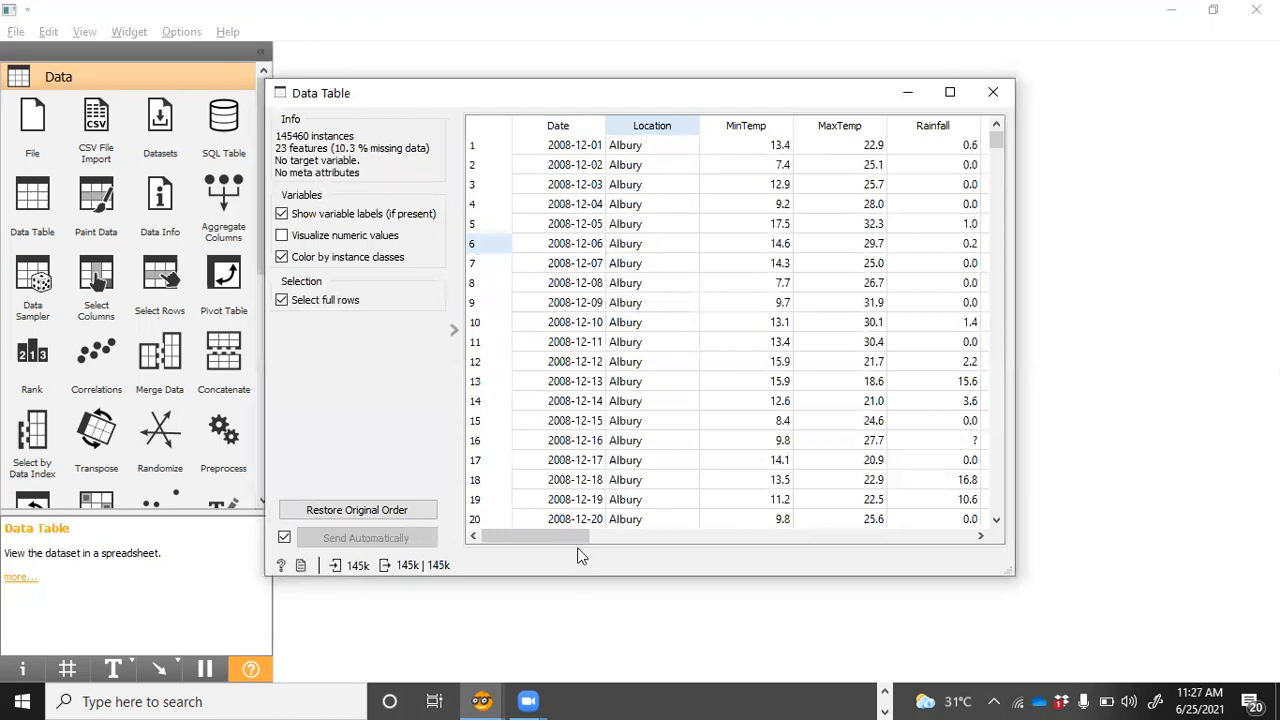
Step: Examine the missing values in the data table, selecting row 16 and sorting the rows by Evaporation
drag(570, 536, 636, 549)
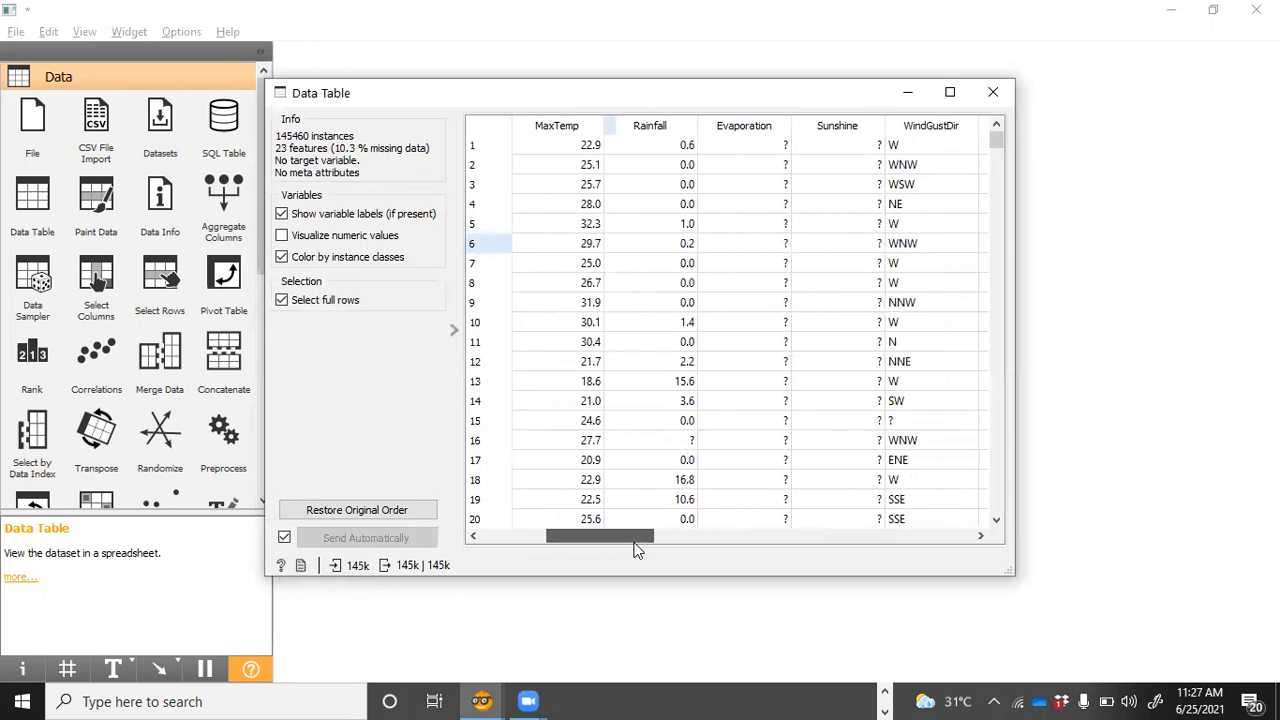
click(677, 440)
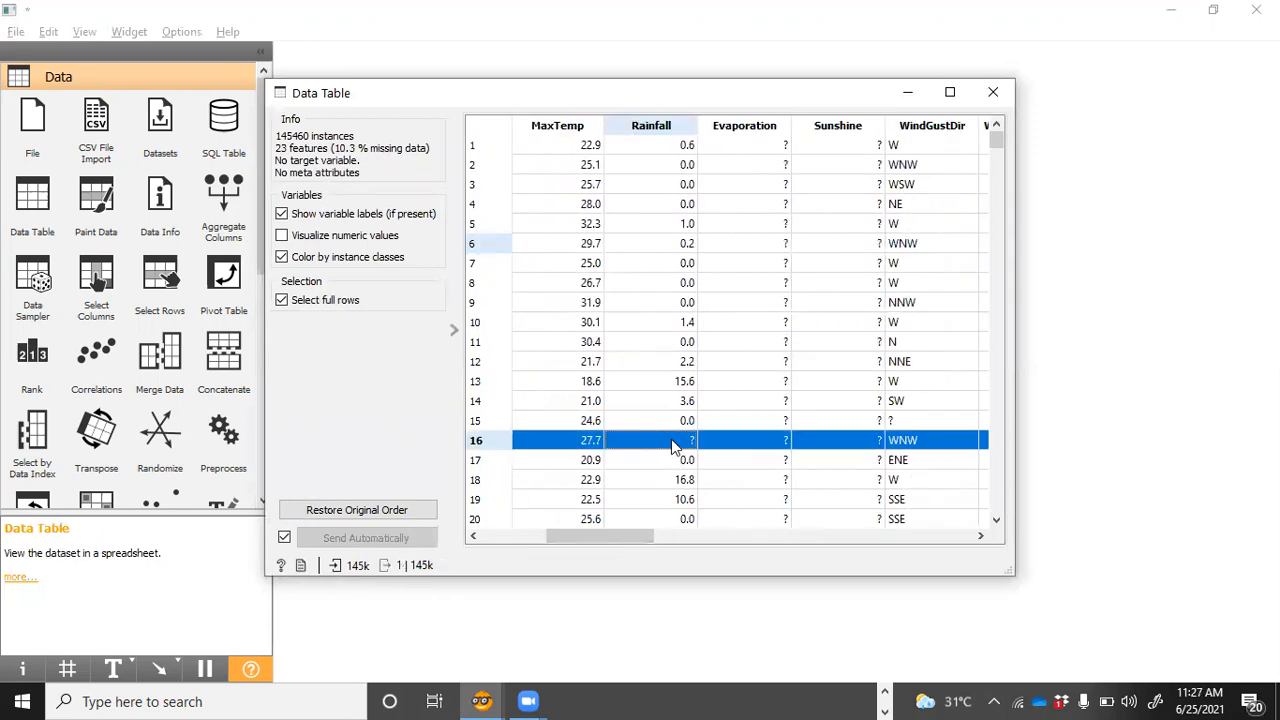
click(768, 130)
click(752, 129)
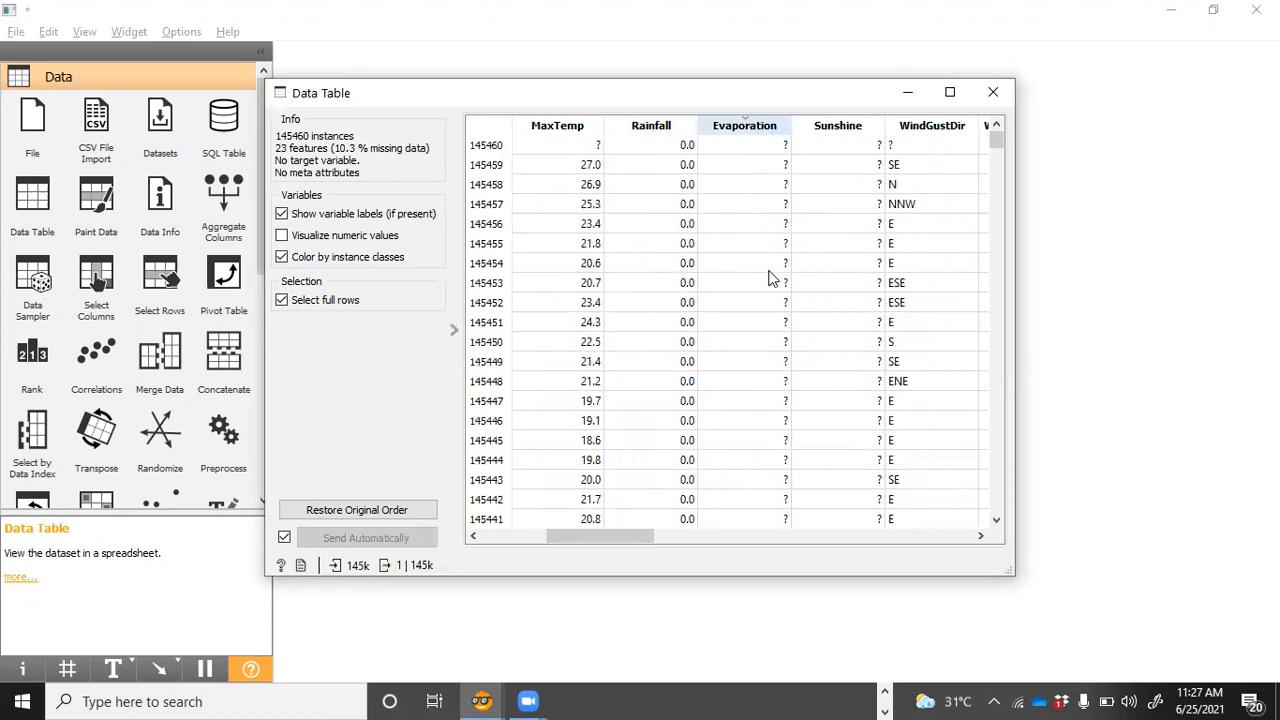
click(757, 187)
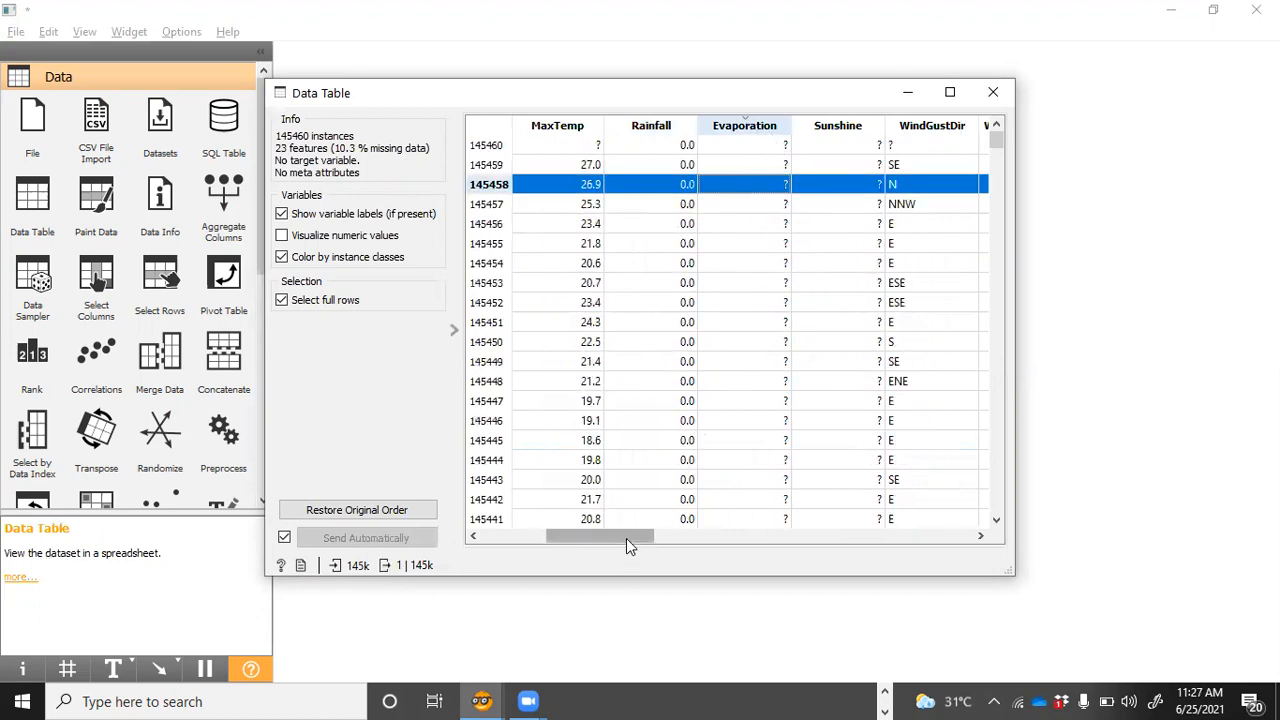
drag(626, 538, 405, 565)
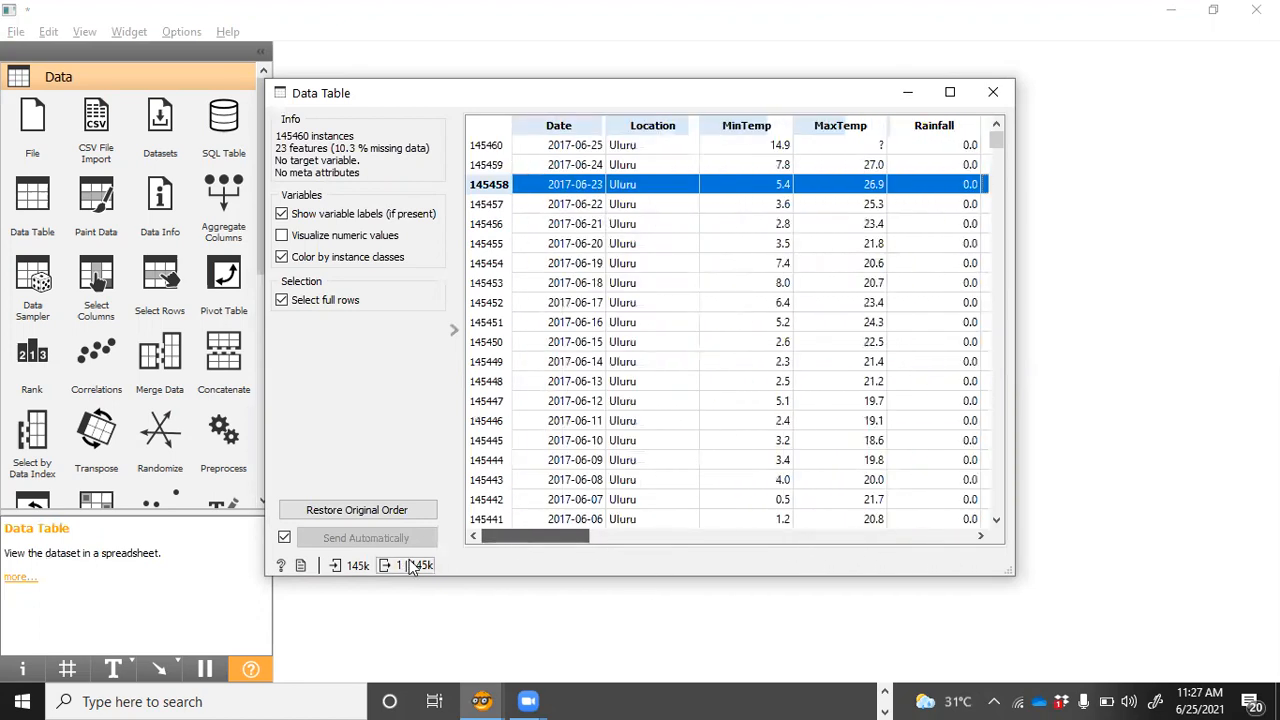
click(993, 92)
double_click(639, 236)
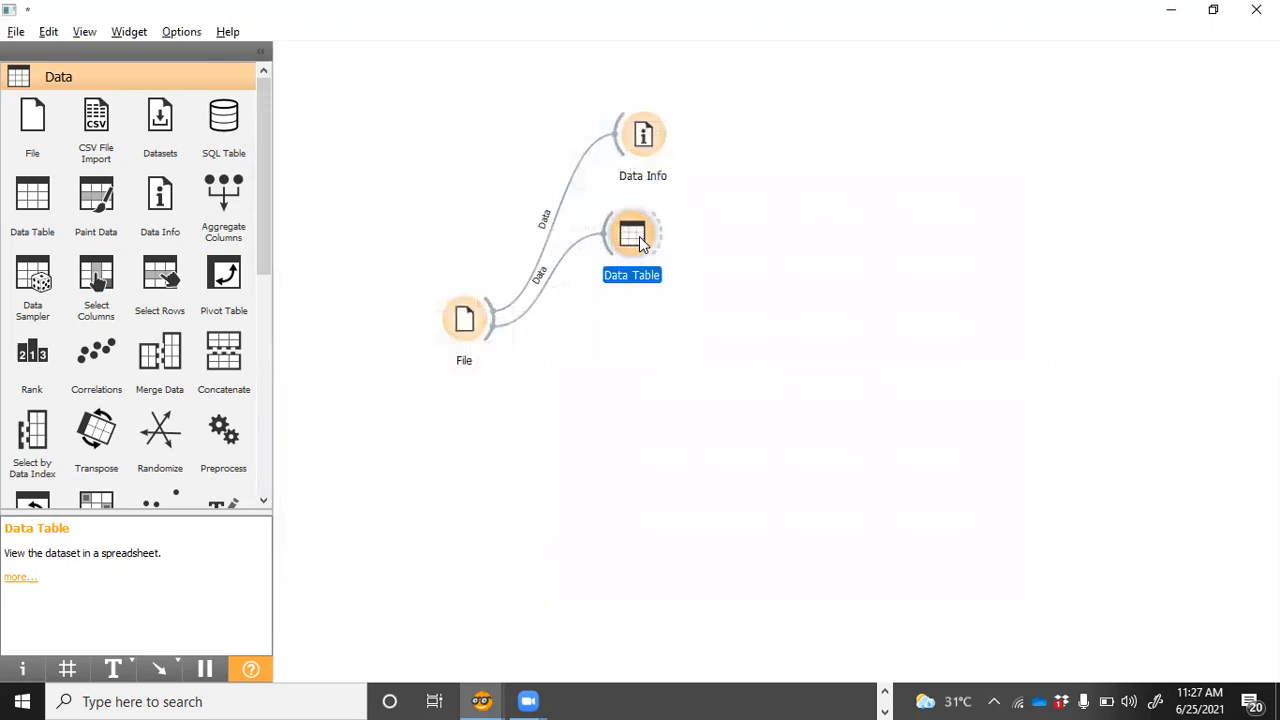
click(993, 92)
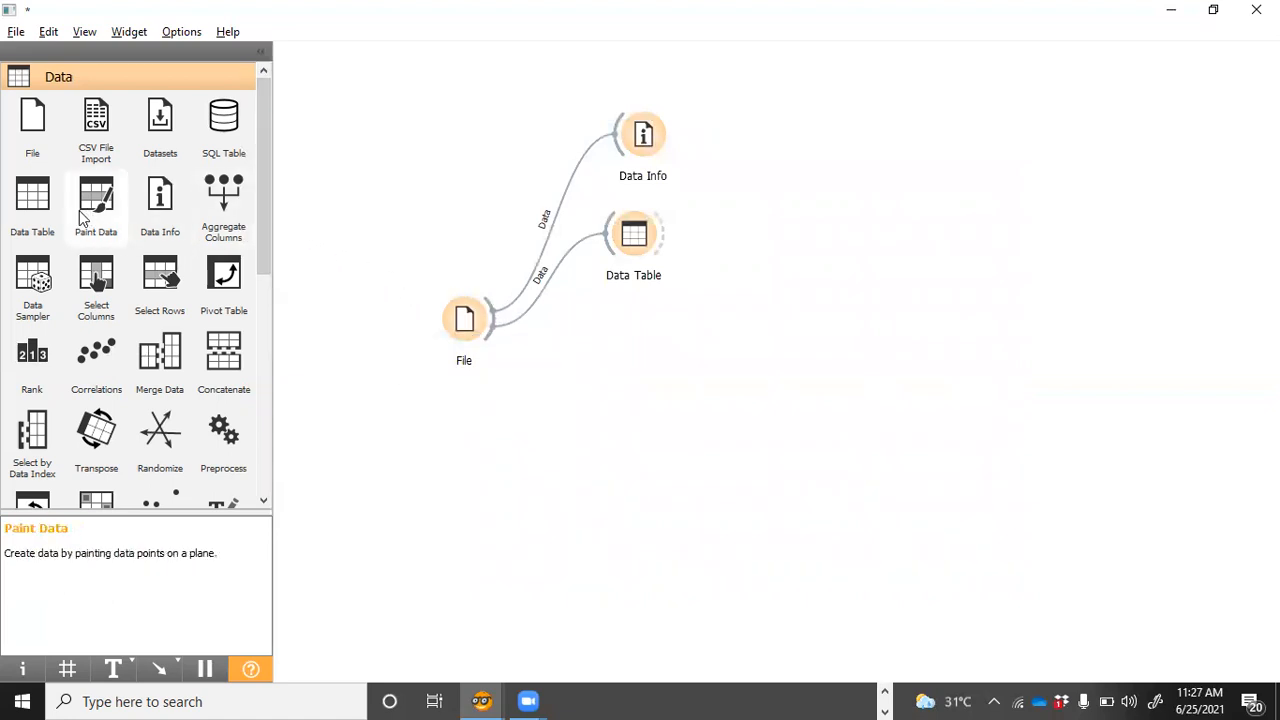
Step: Add an Impute widget below the Data Table widget and connect the File widget to it
scroll(263, 258, down, 1)
scroll(263, 258, down, 4)
drag(84, 386, 641, 358)
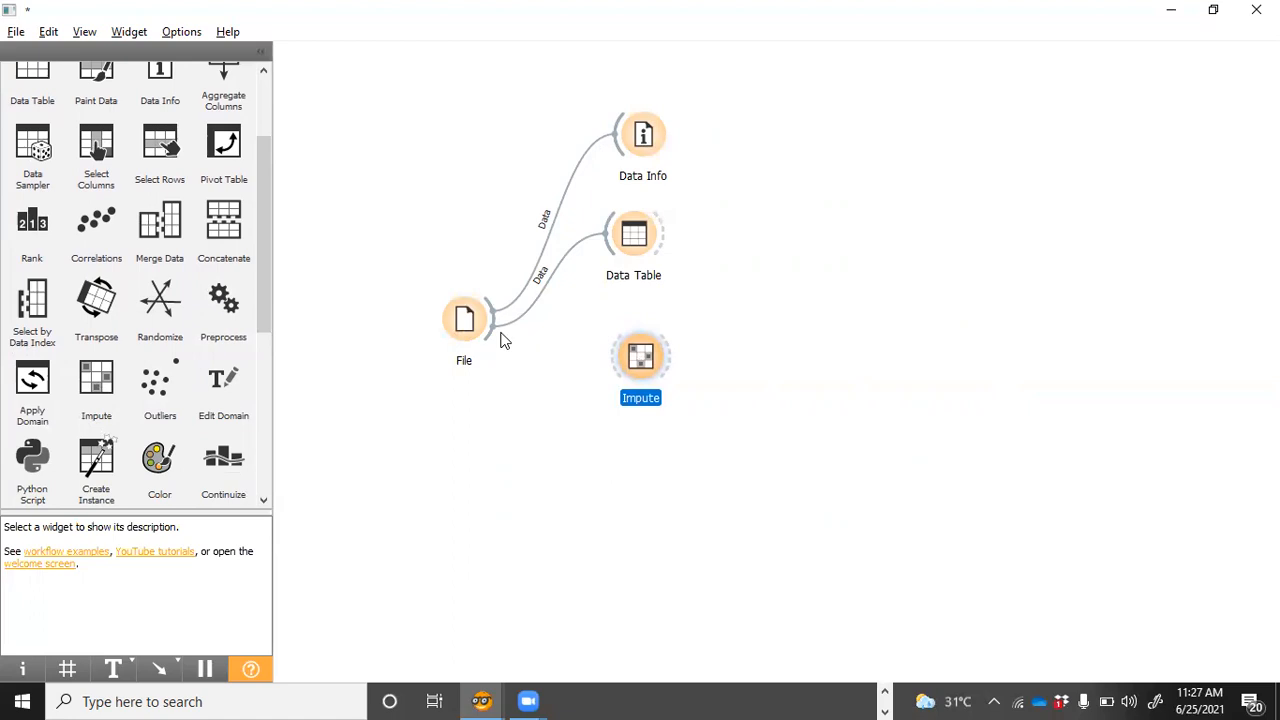
drag(493, 319, 640, 360)
Step: Set the Impute widget's default method to Average/Most frequent
double_click(641, 360)
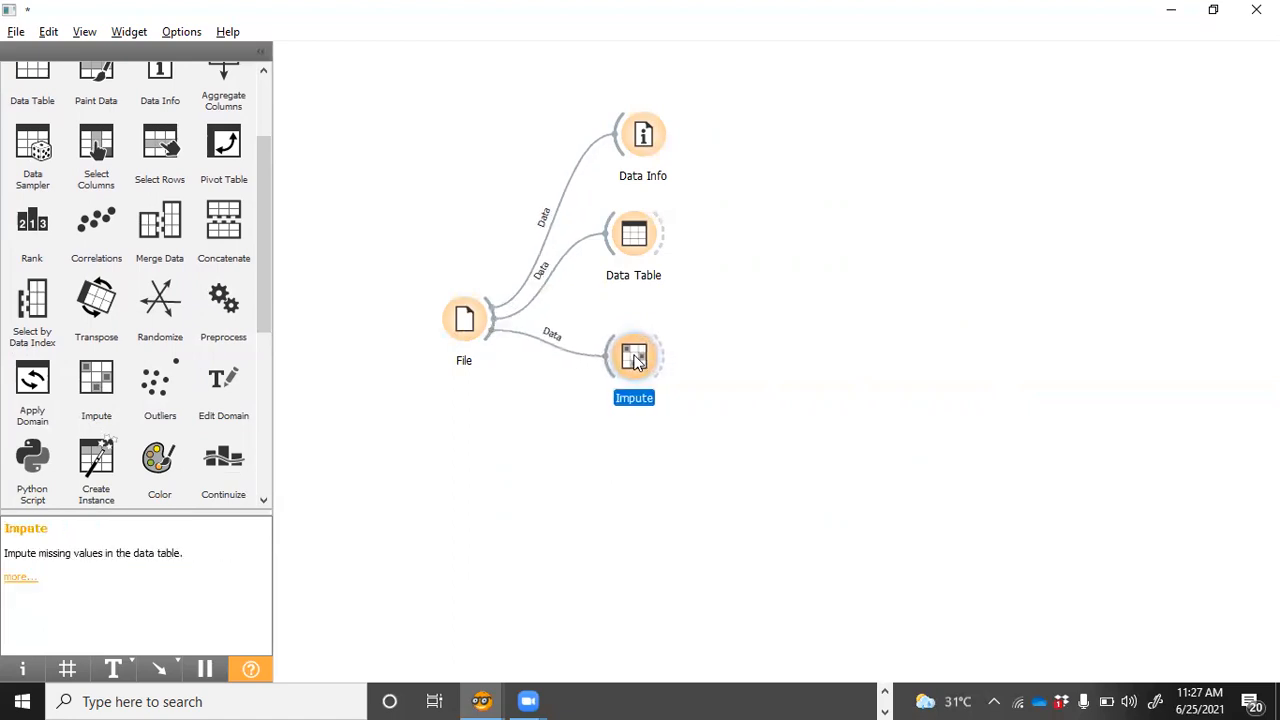
click(423, 162)
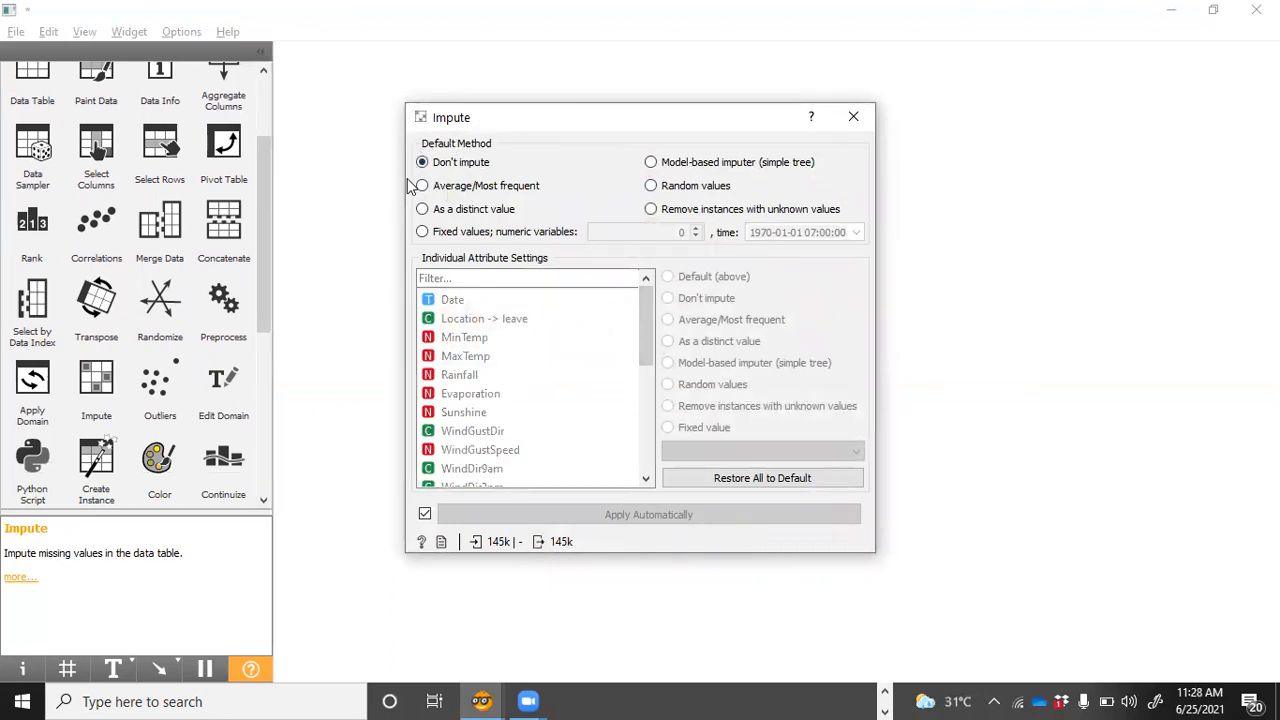
click(422, 186)
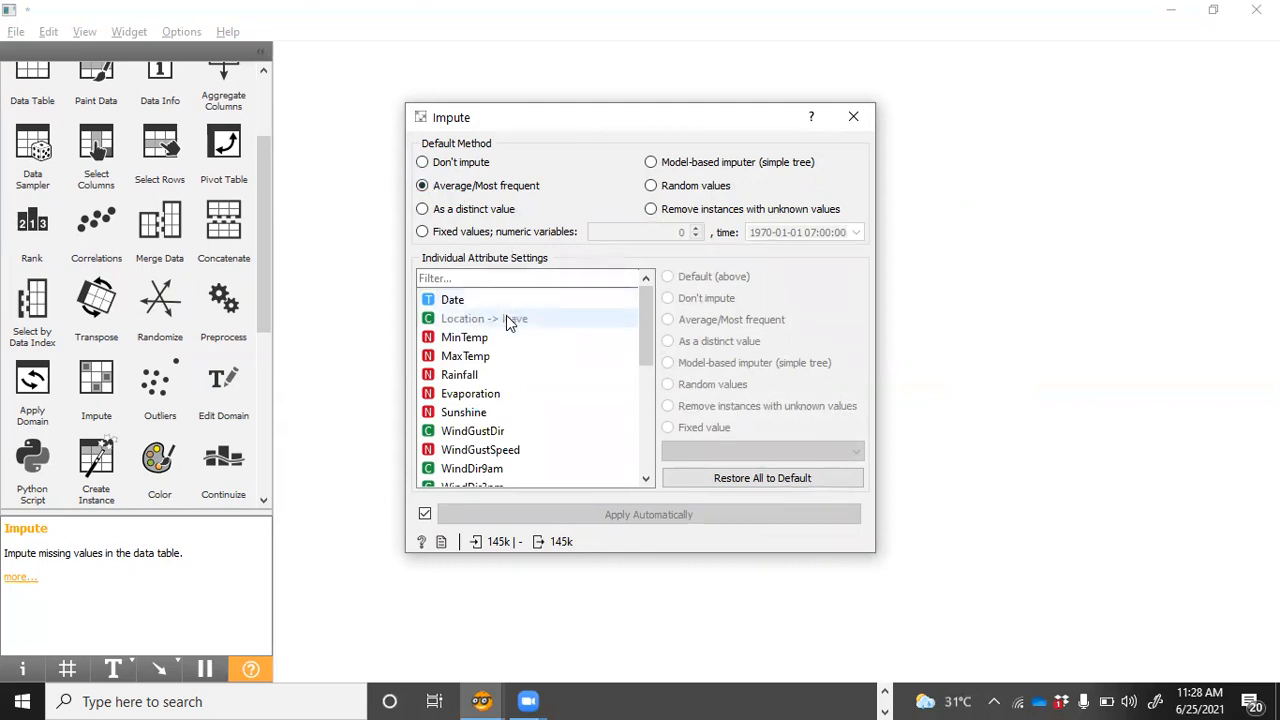
Step: Check the individual imputation settings of the Location, MinTemp and WindGustDir attributes
mouse_move(506, 317)
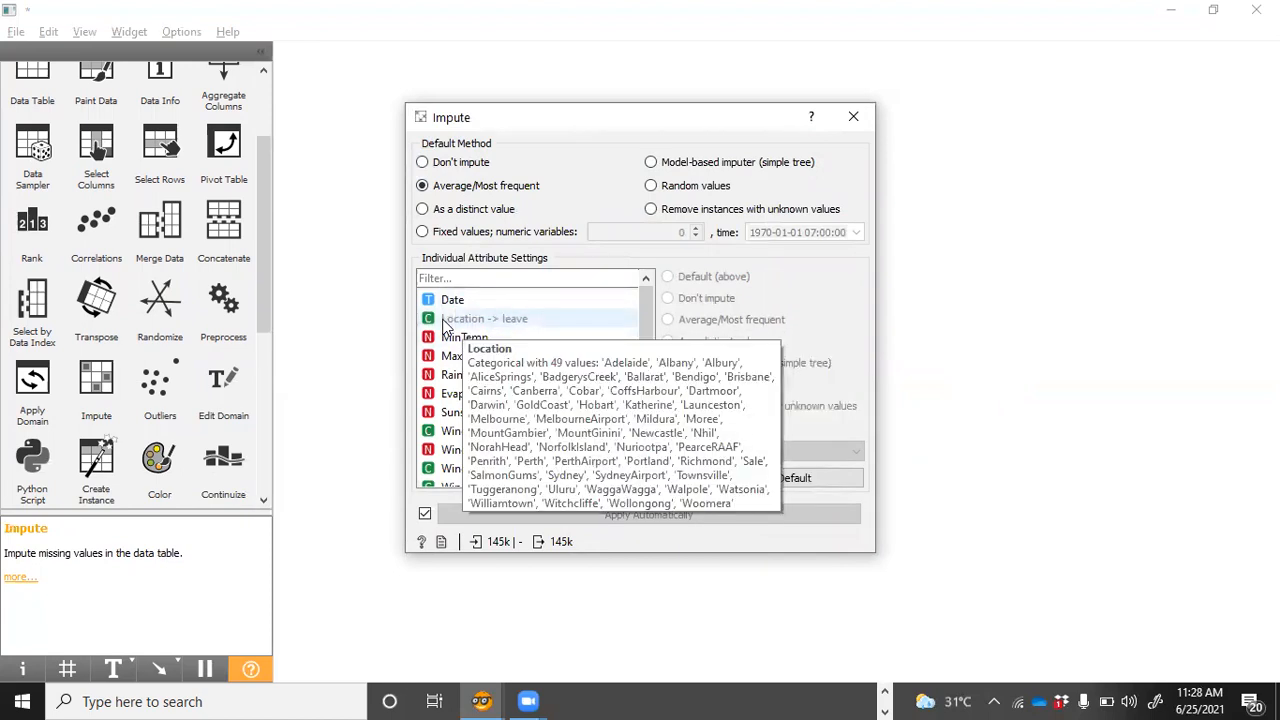
click(465, 319)
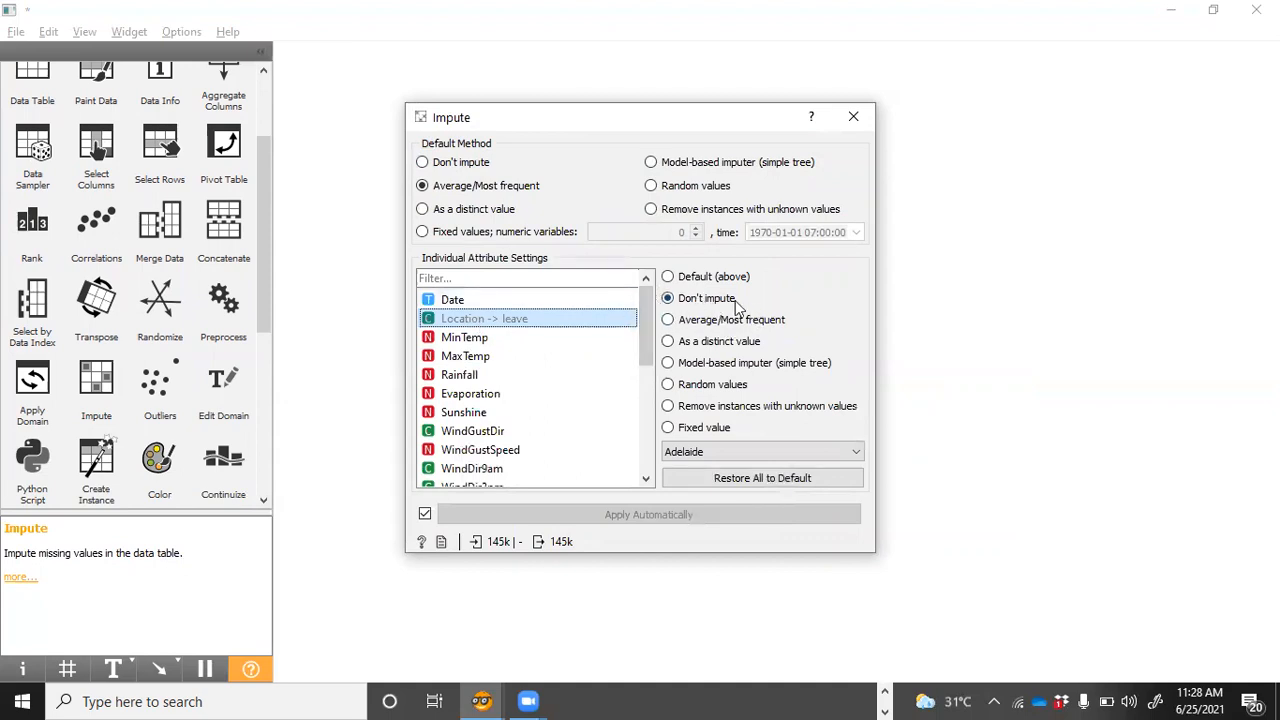
click(488, 343)
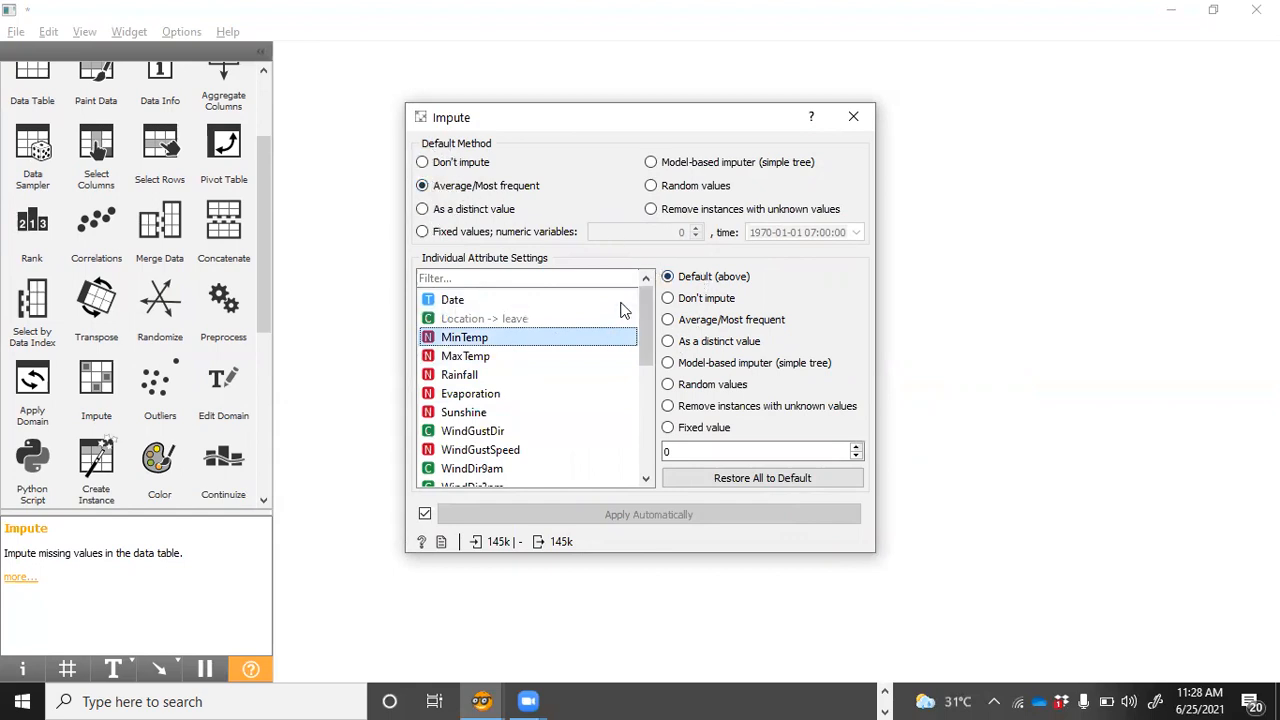
click(538, 320)
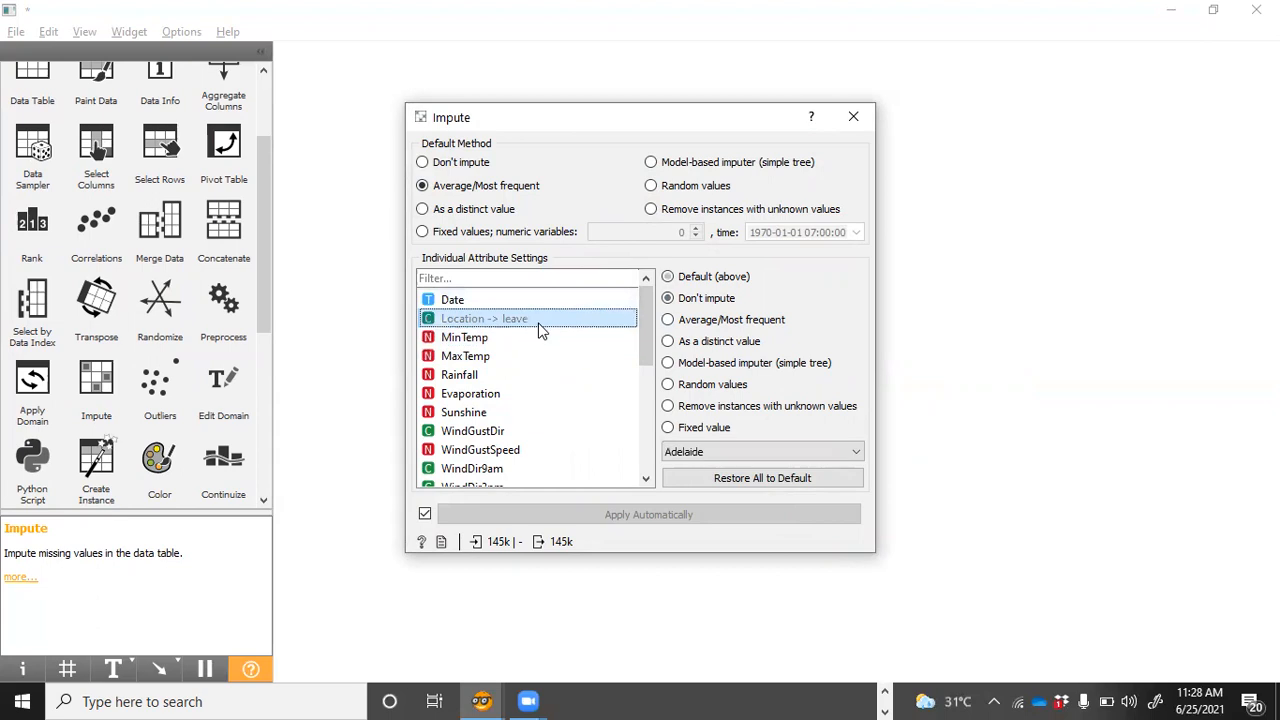
click(521, 431)
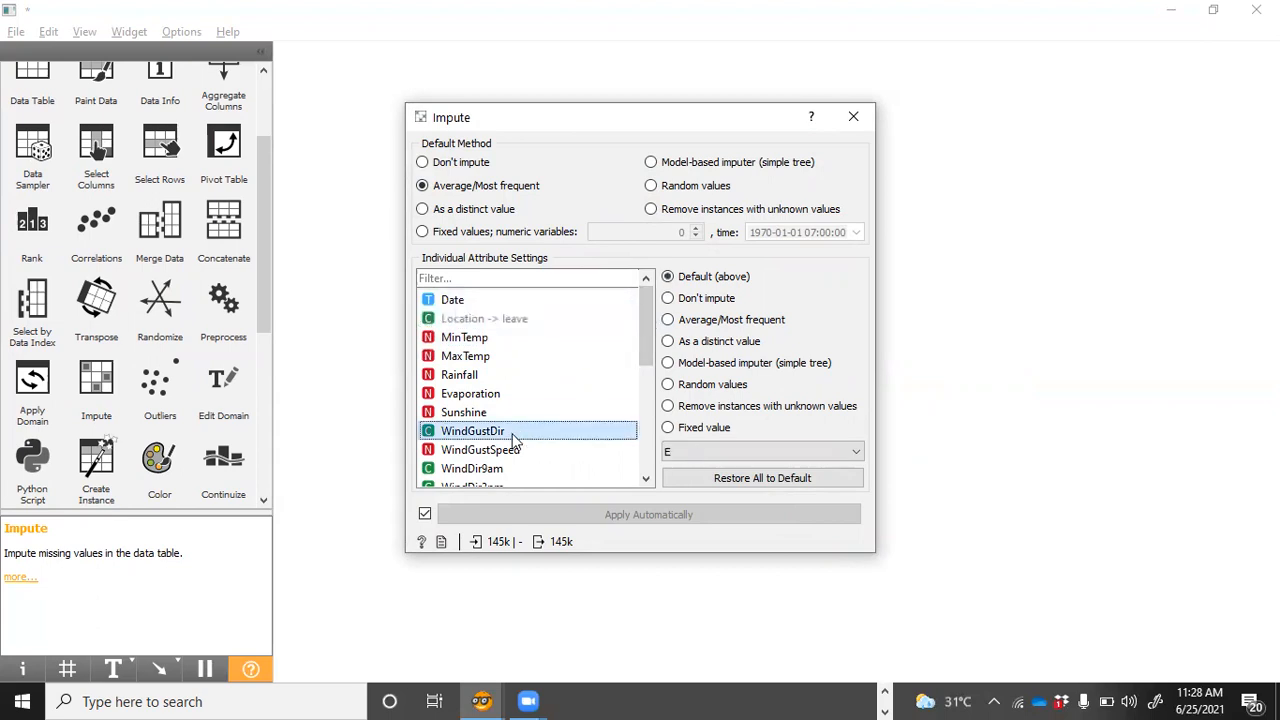
Step: Set the individual imputation of WindGustDir, WindDir9am and WindDir3pm to Don't impute and close the Impute settings
click(668, 299)
drag(648, 343, 645, 363)
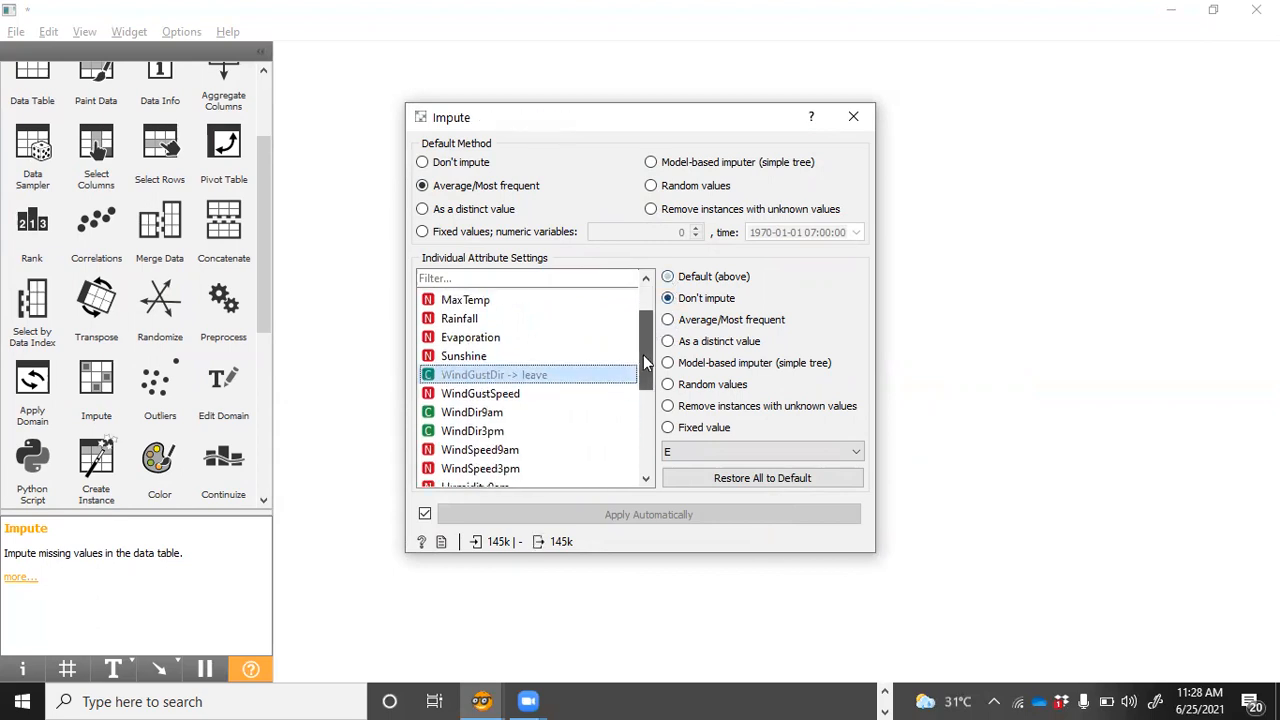
click(525, 410)
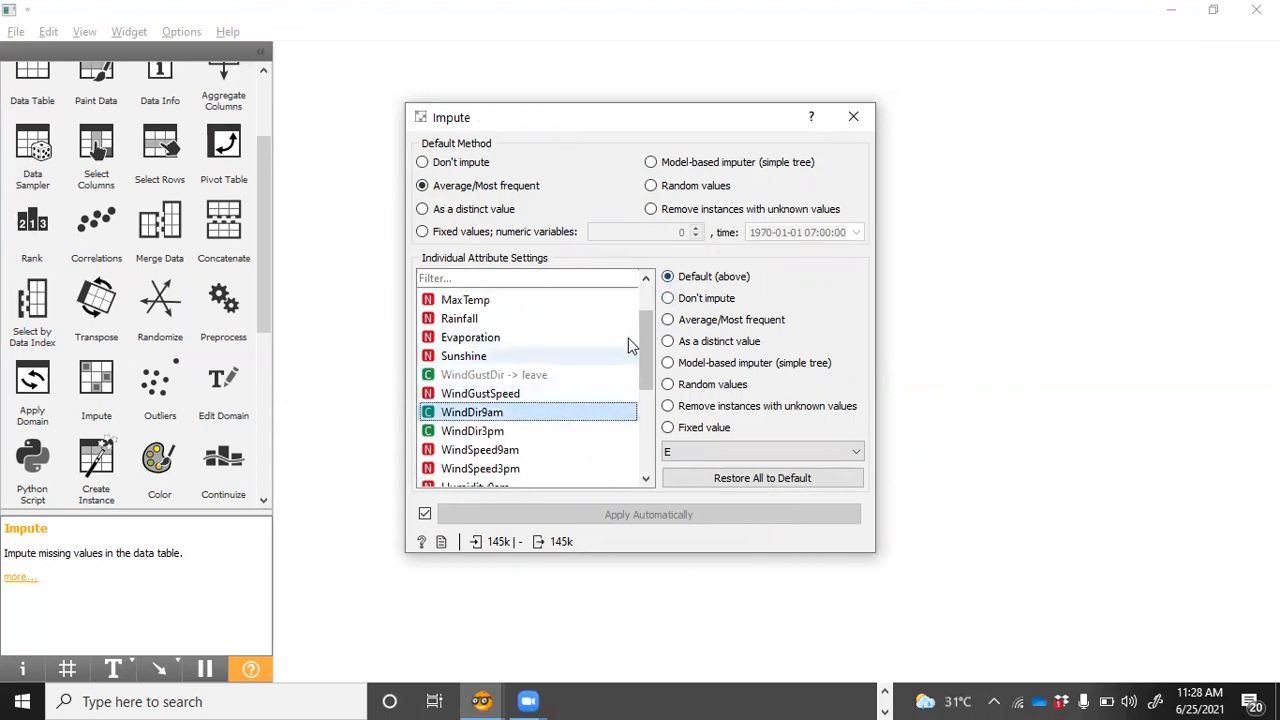
click(668, 298)
click(605, 431)
click(670, 299)
drag(636, 354, 649, 476)
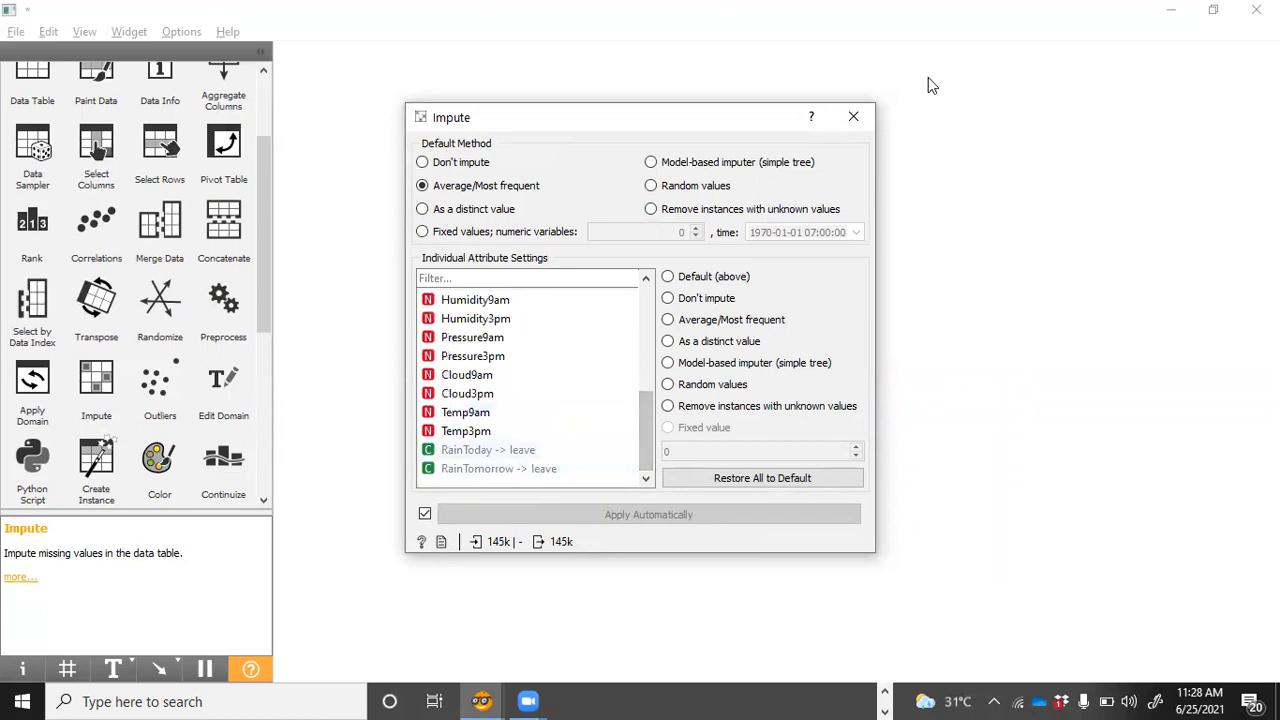
click(864, 118)
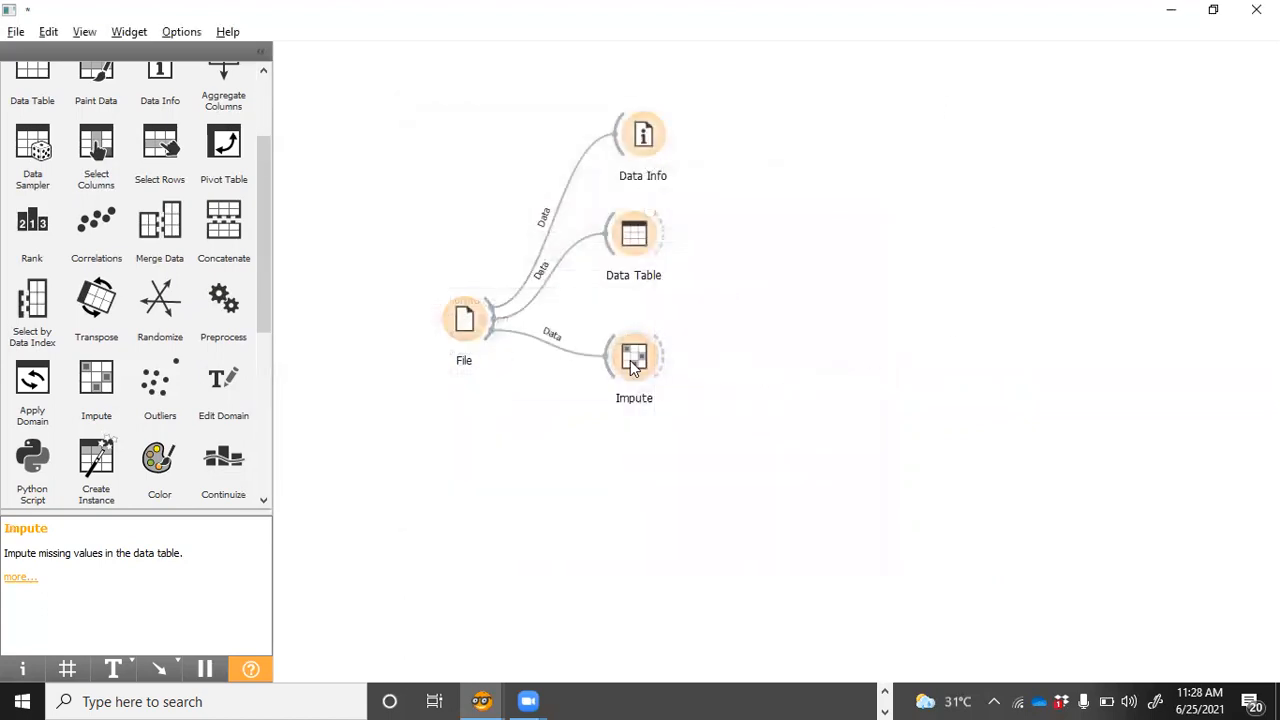
Step: Rename the Impute widget as "Handling missing value with average"
drag(630, 360, 632, 362)
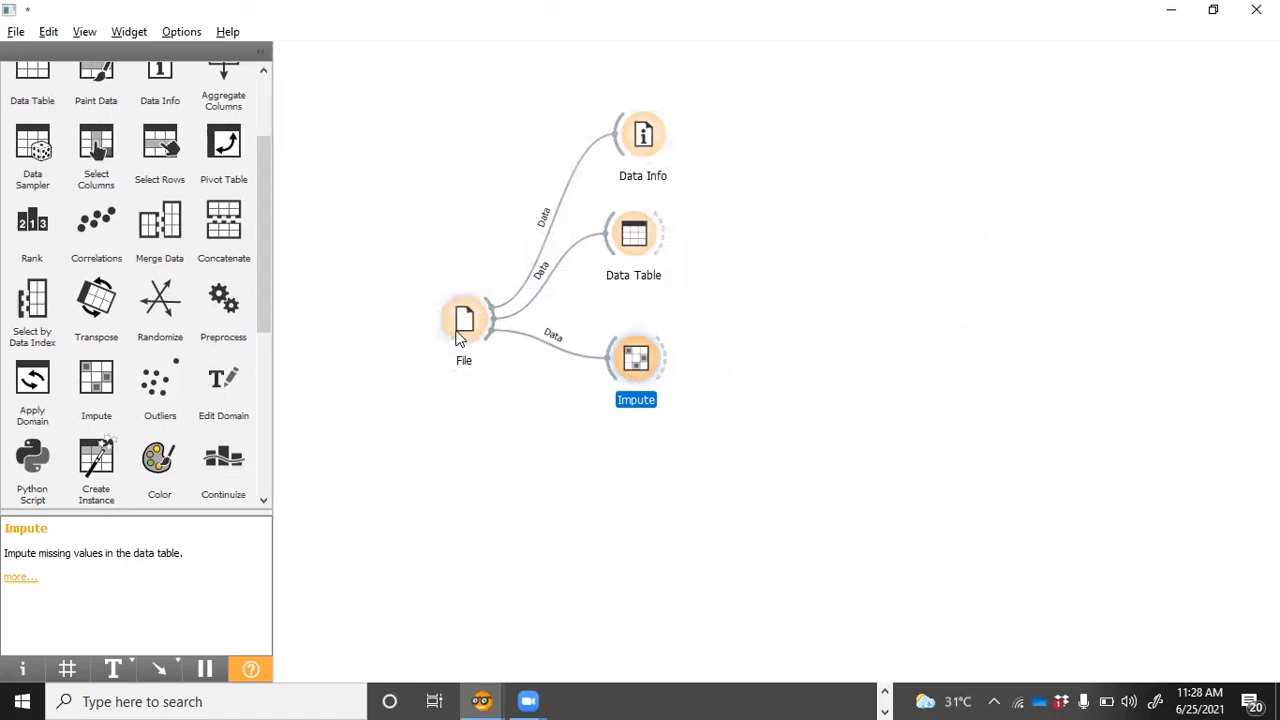
drag(641, 360, 641, 358)
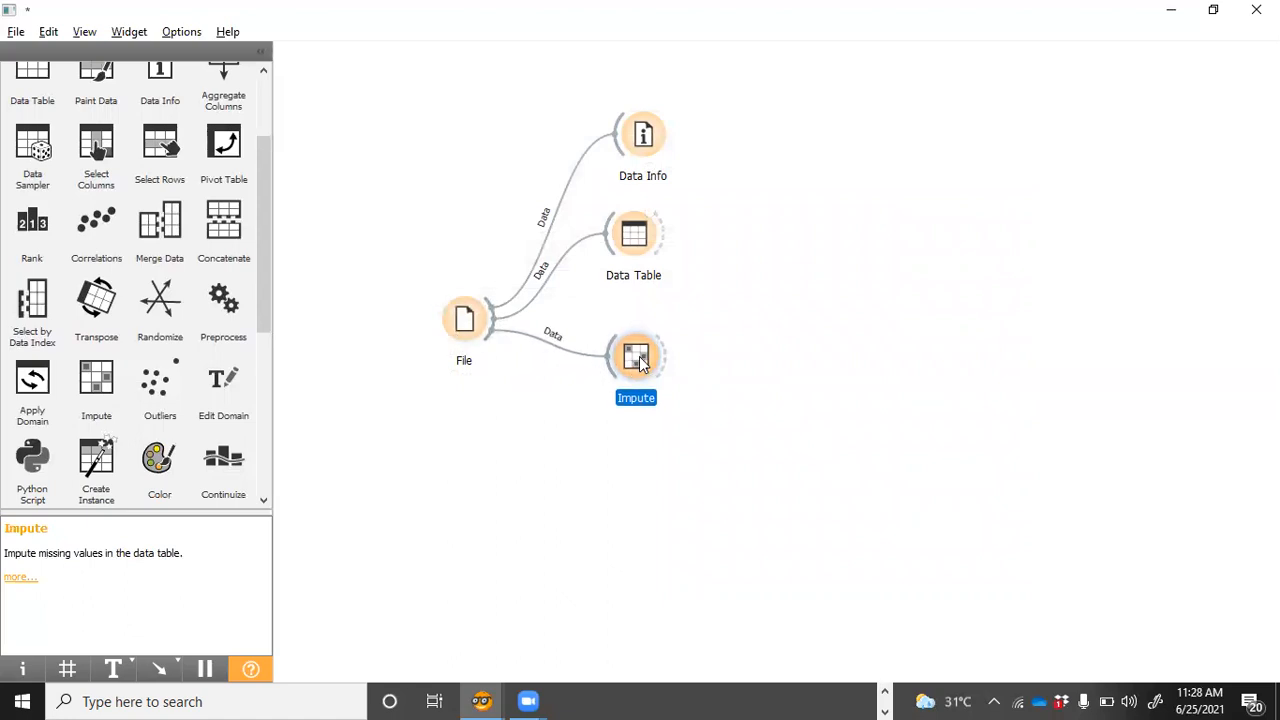
key(F2)
text(Handling missing value with average)
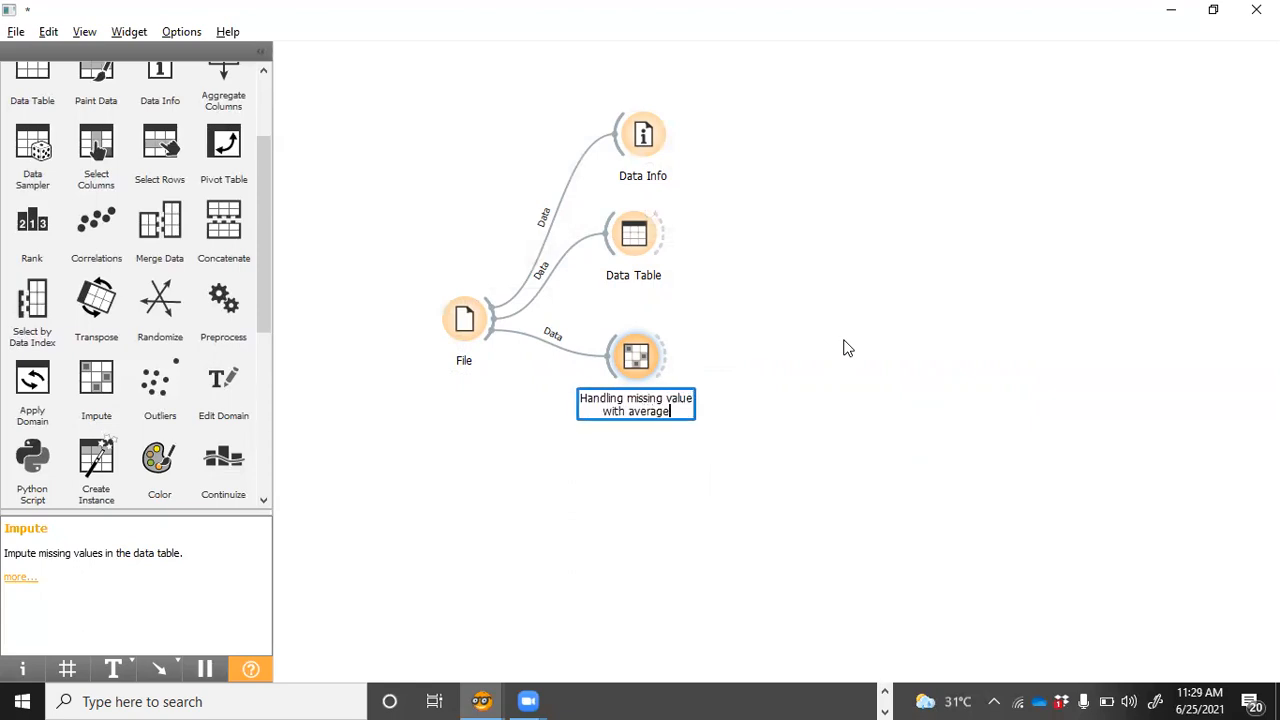
key(Return)
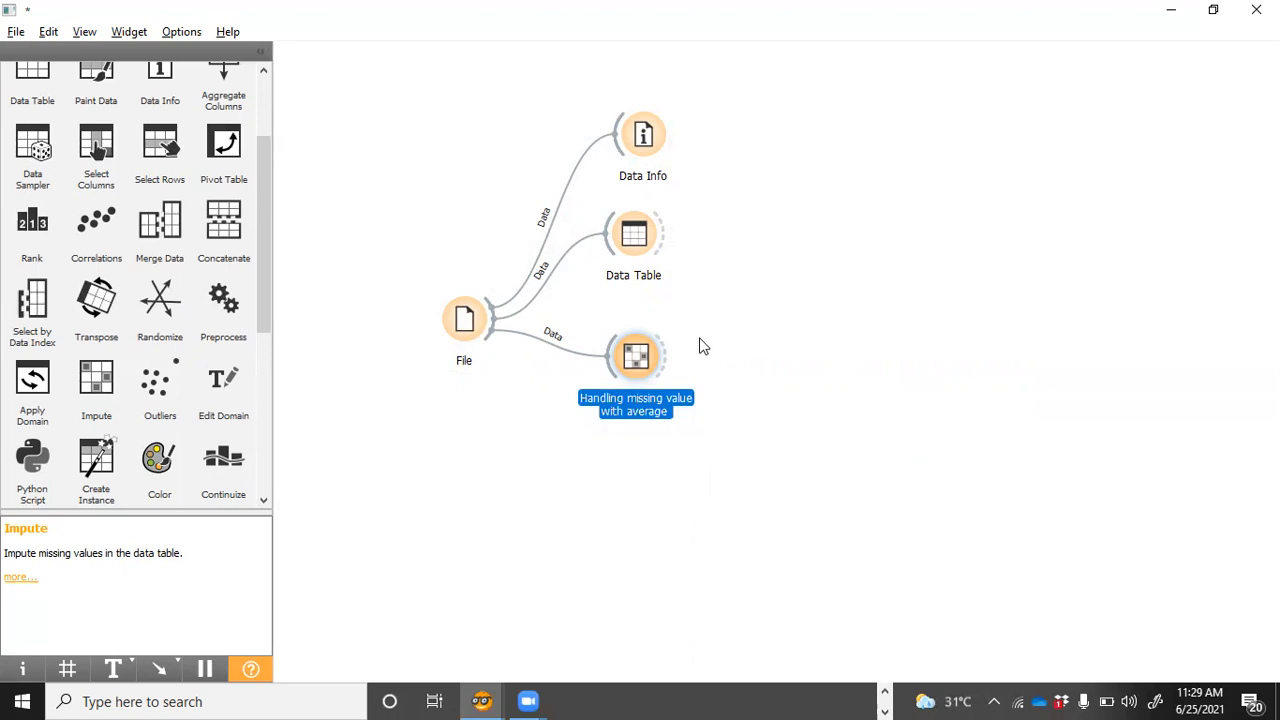
Step: Add a Data Table widget connected to the output of the average-imputation widget and open it
drag(667, 358, 826, 365)
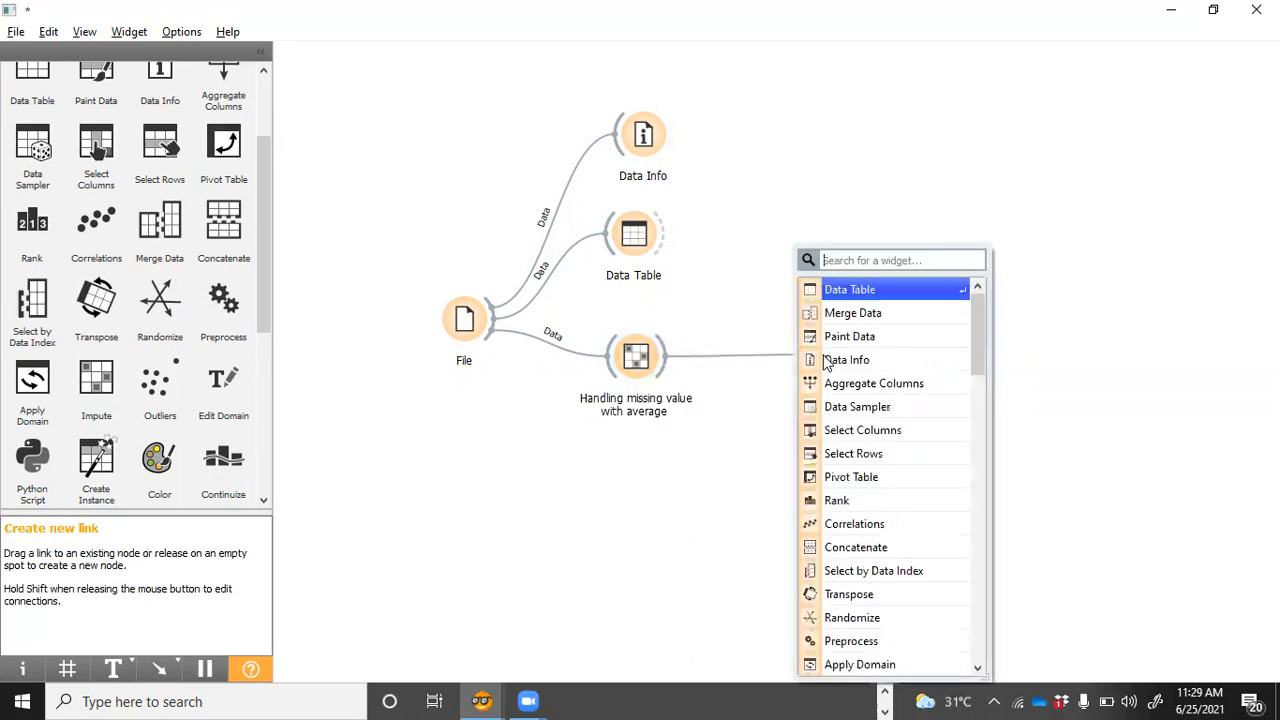
click(889, 293)
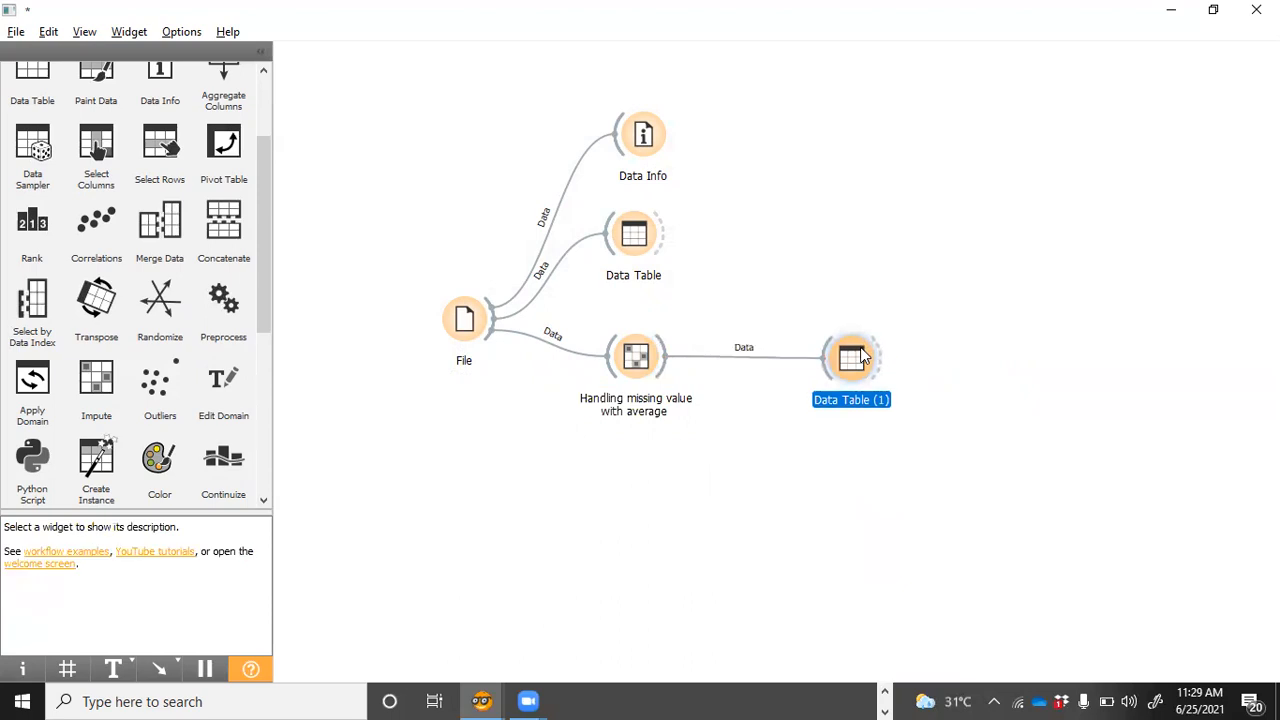
double_click(857, 360)
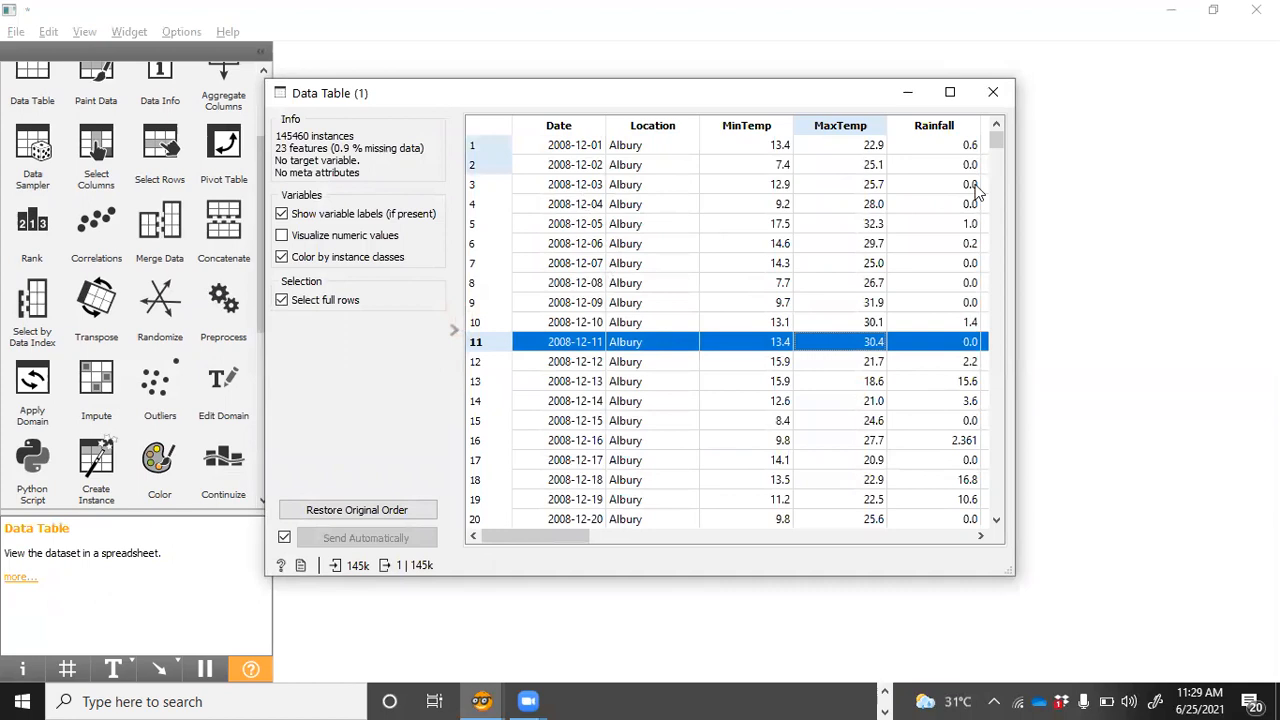
Step: Examine the imputed numeric values in the new data table, selecting row 16 and sorting the rows by MinTemp
drag(1001, 139, 995, 127)
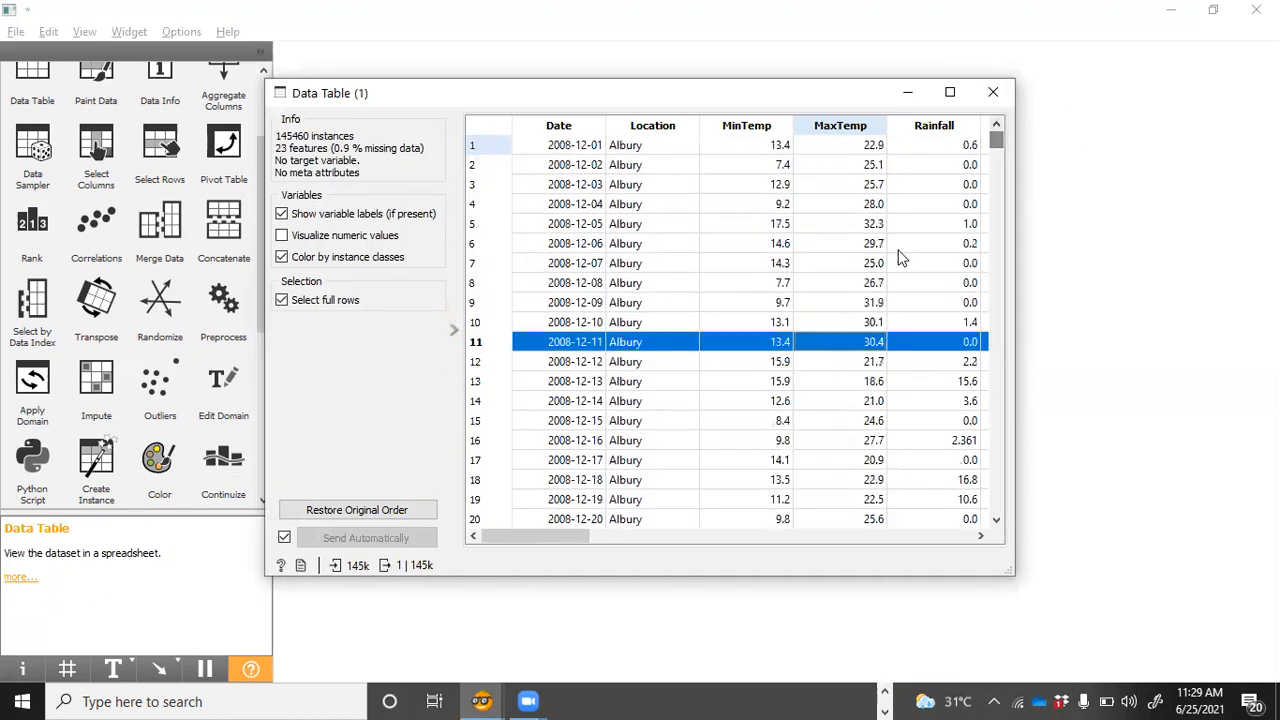
drag(560, 538, 566, 538)
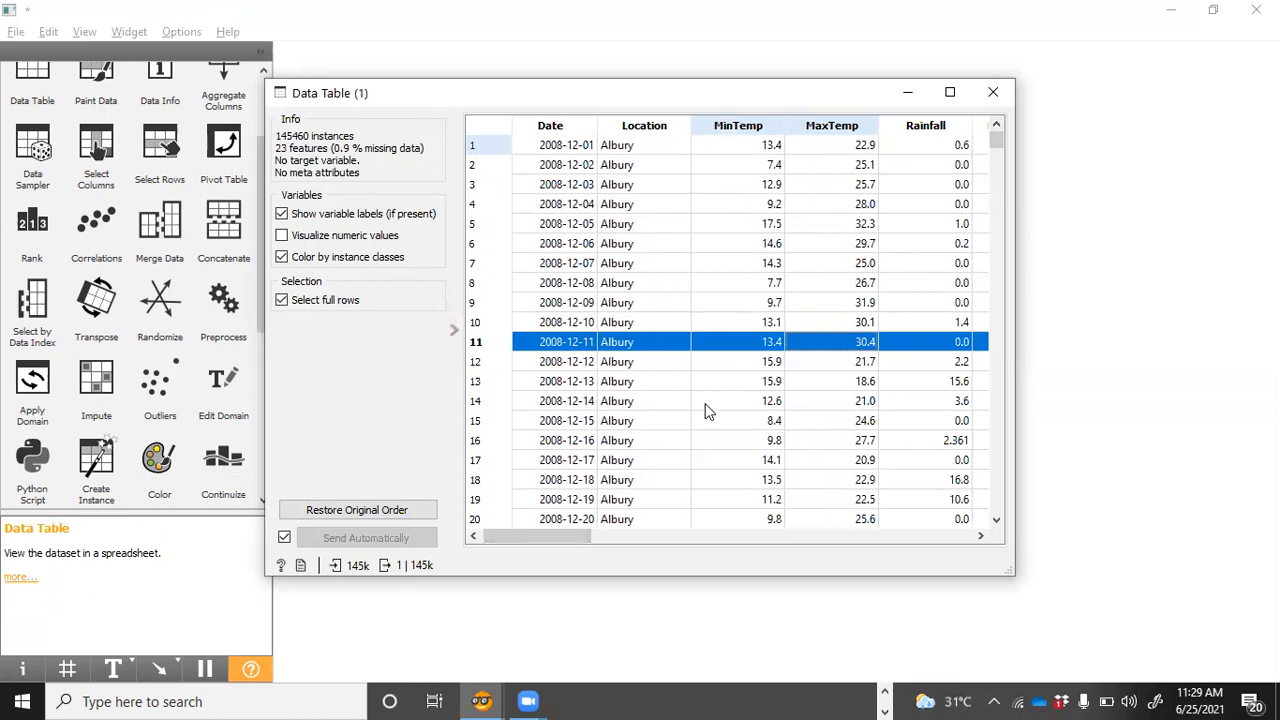
click(742, 443)
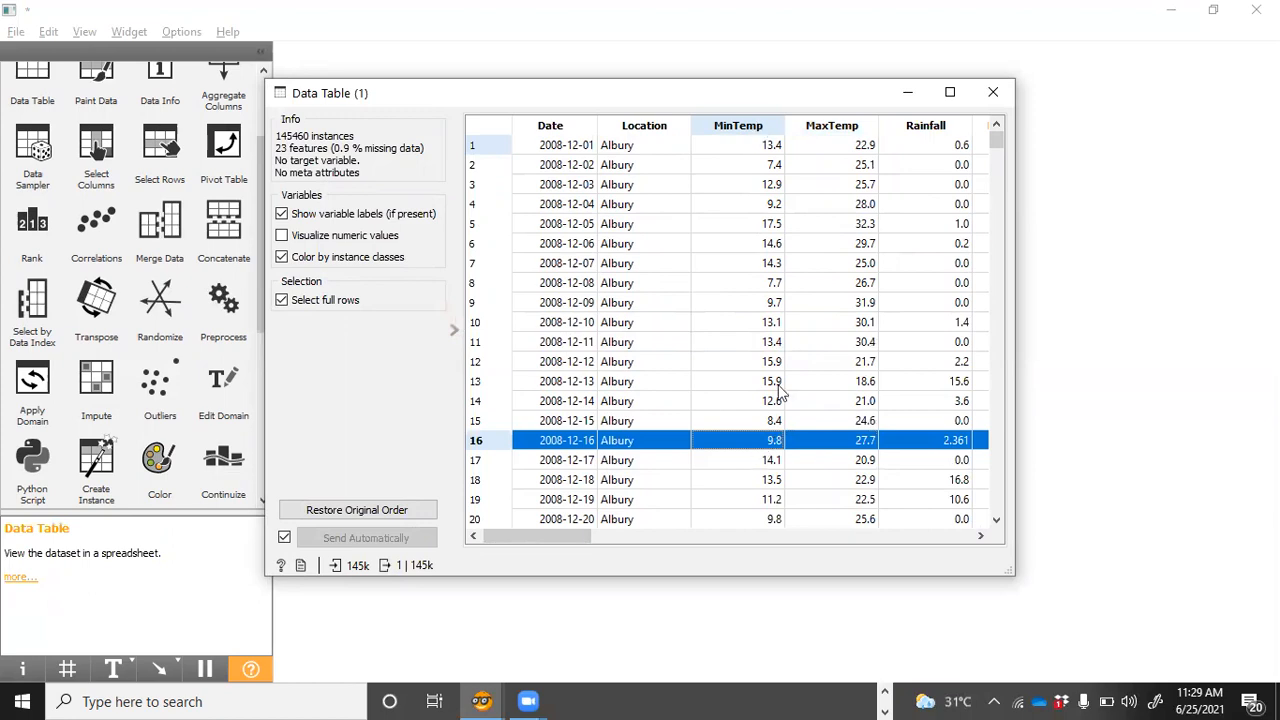
click(740, 126)
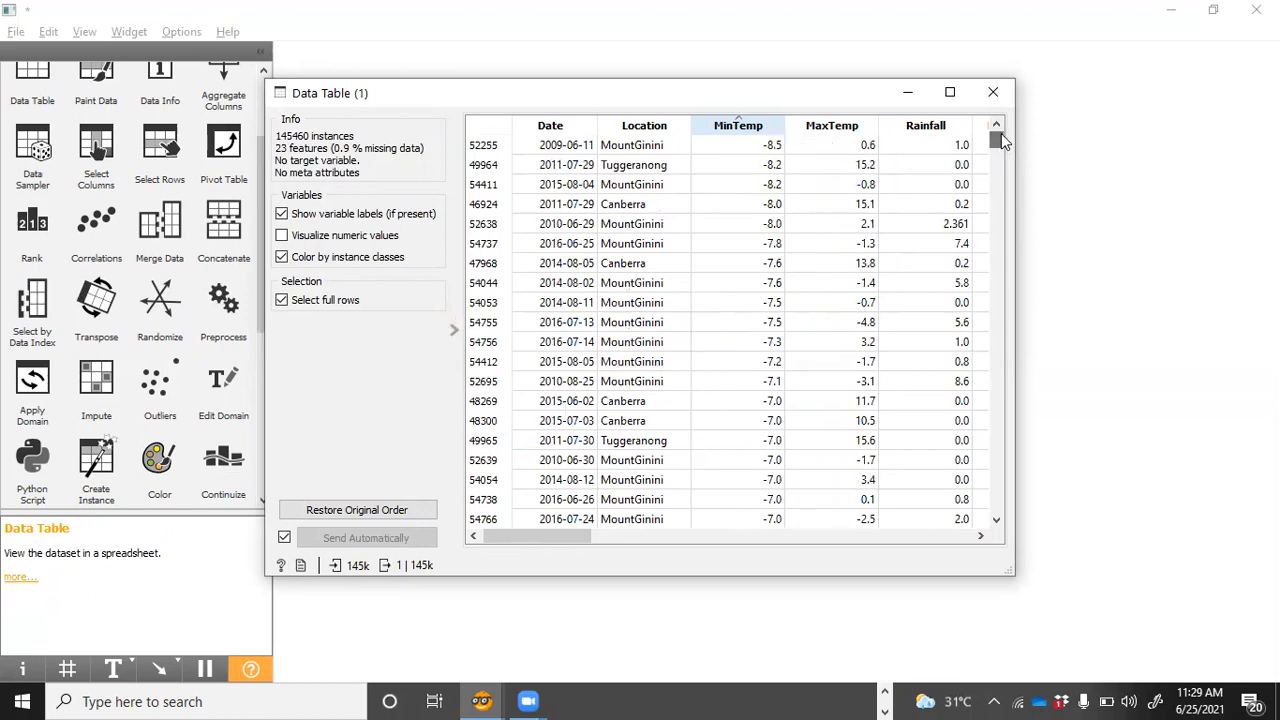
mouse_move(1001, 133)
mouse_down()
mouse_move(986, 378)
mouse_move(995, 528)
mouse_move(1000, 260)
mouse_move(1025, 133)
mouse_up()
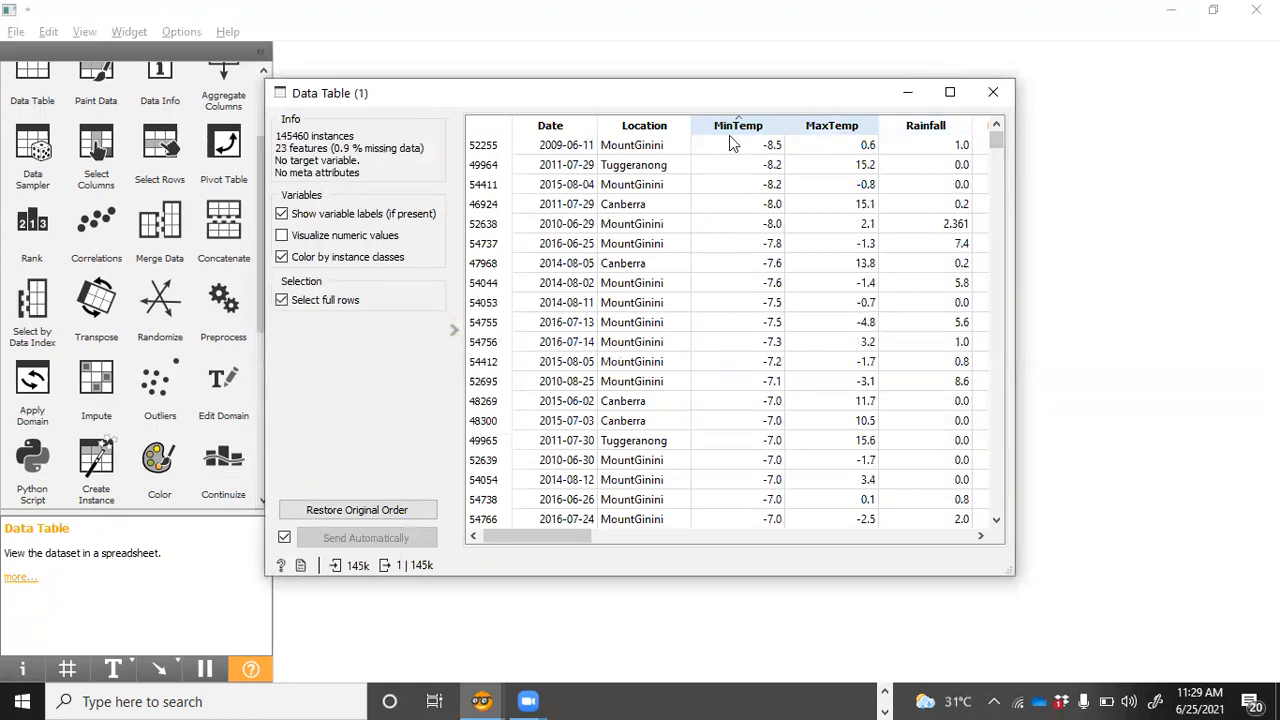
Step: Check the Evaporation, WindGustDir and RainToday columns for imputed and remaining missing values, and close the data table
drag(553, 535, 641, 538)
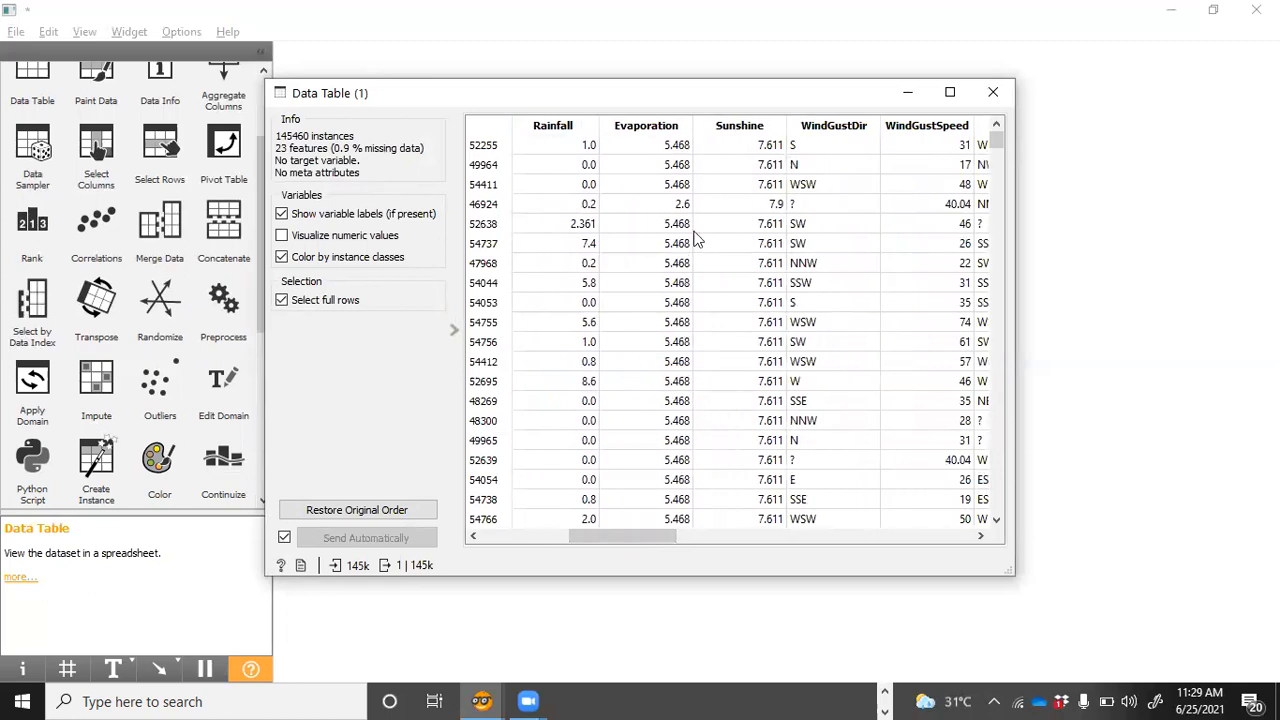
click(680, 186)
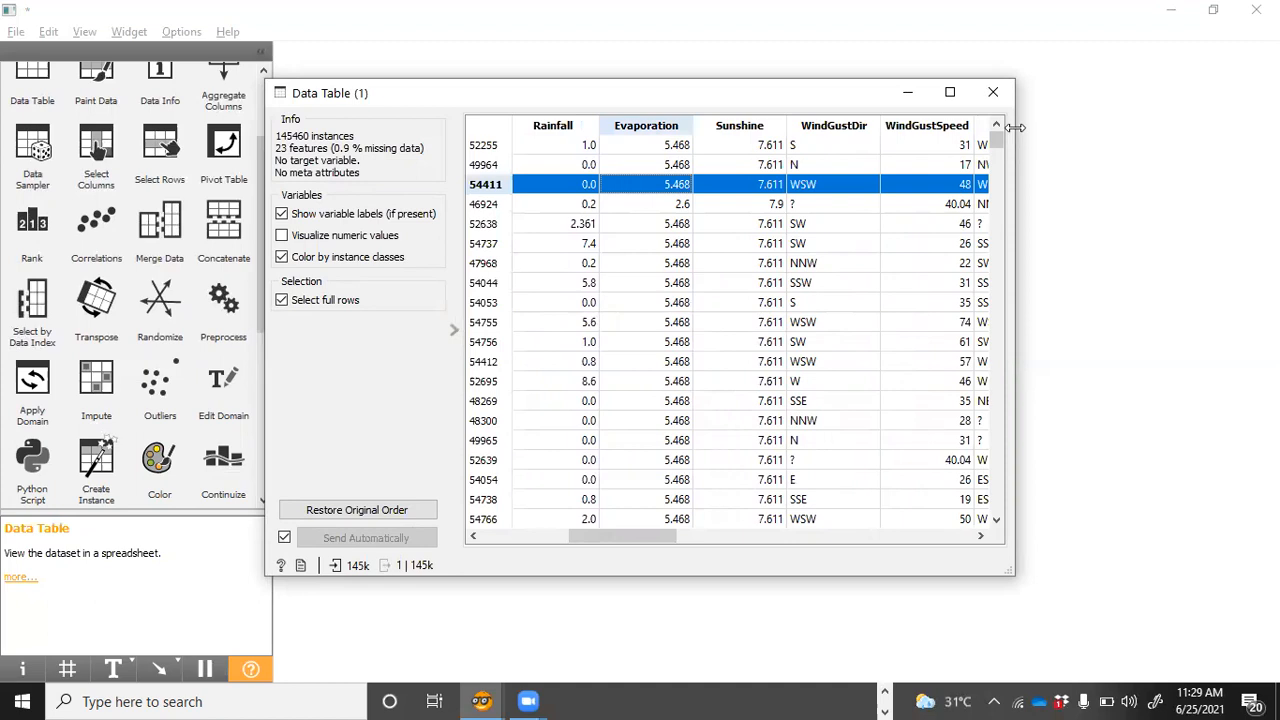
scroll(999, 144, down, 5)
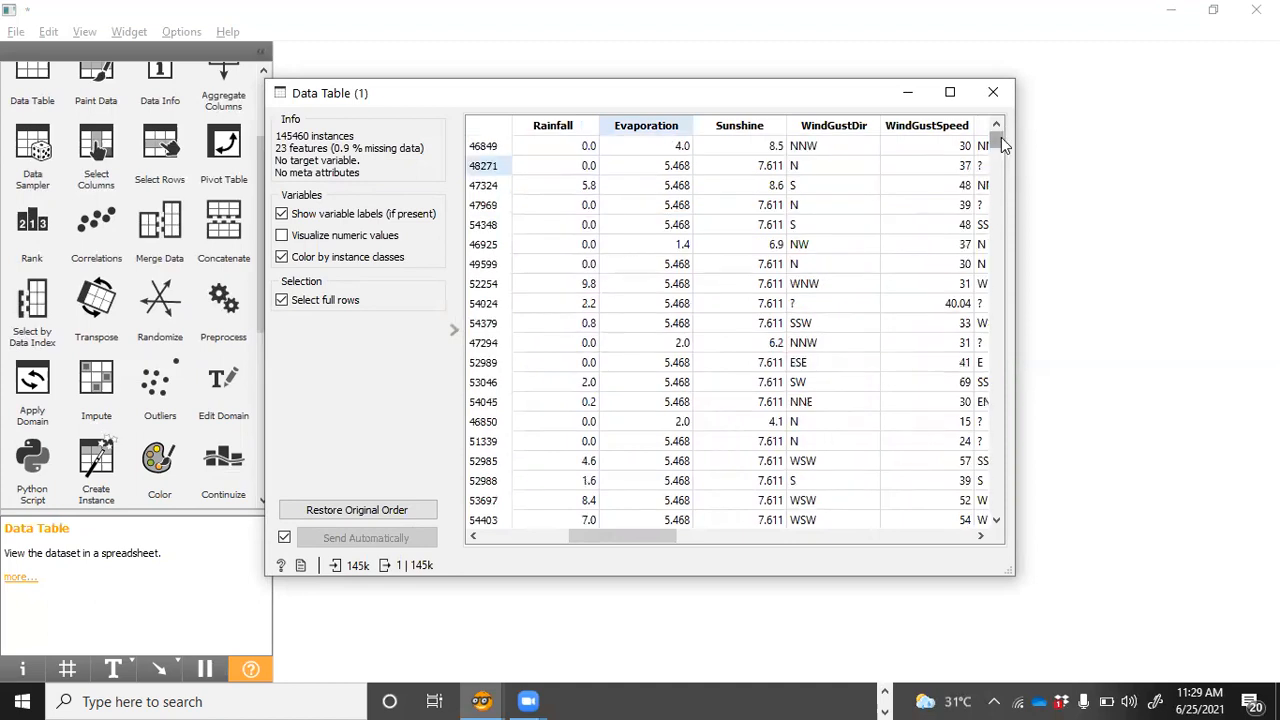
scroll(1001, 137, up, 5)
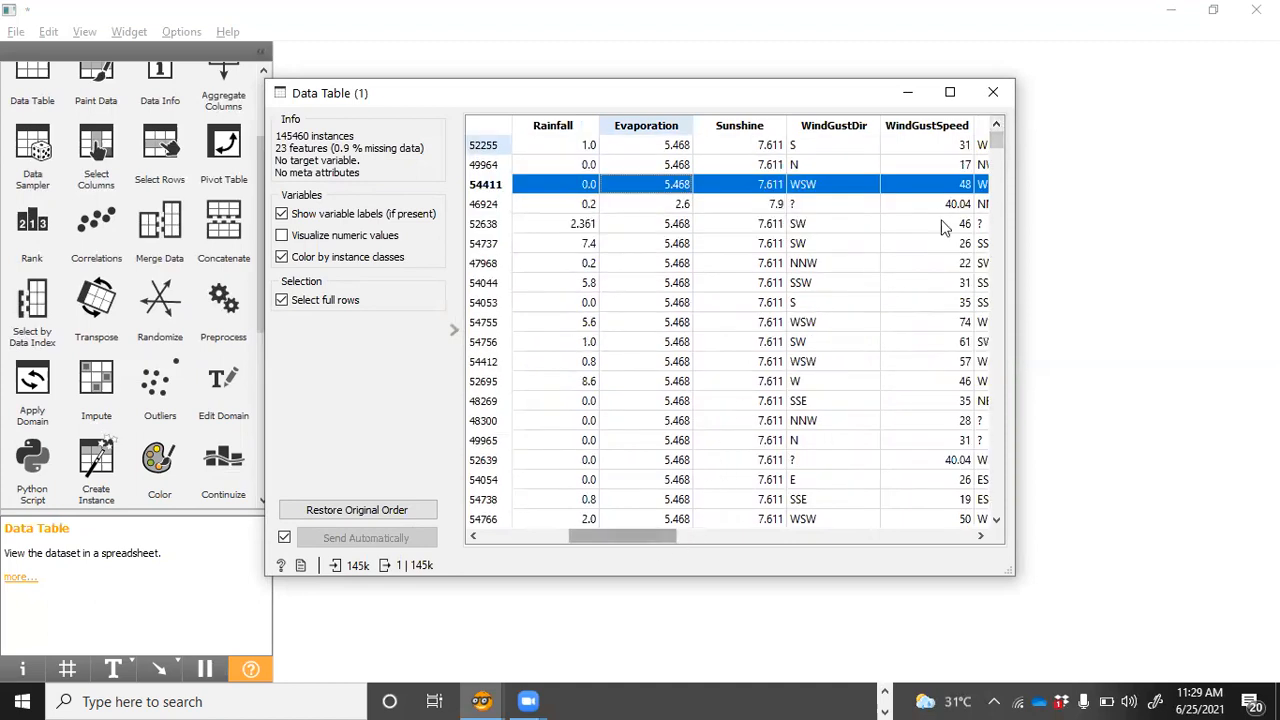
click(834, 199)
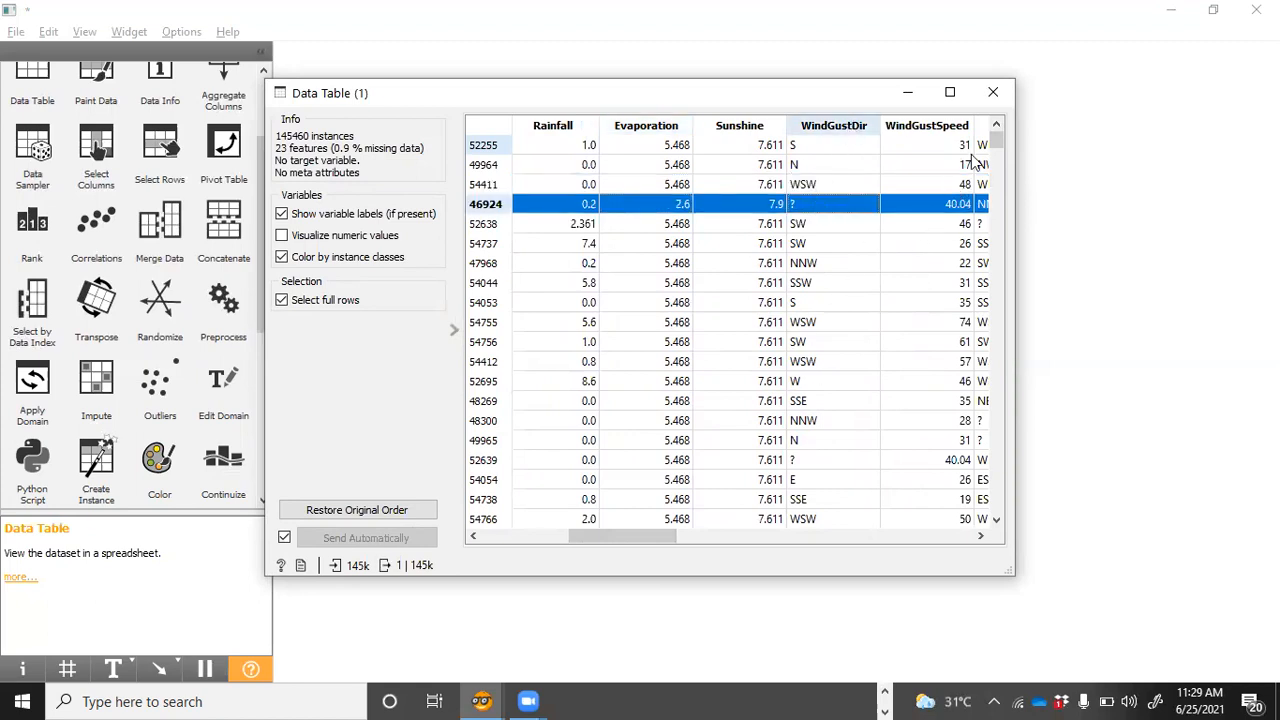
drag(658, 538, 967, 550)
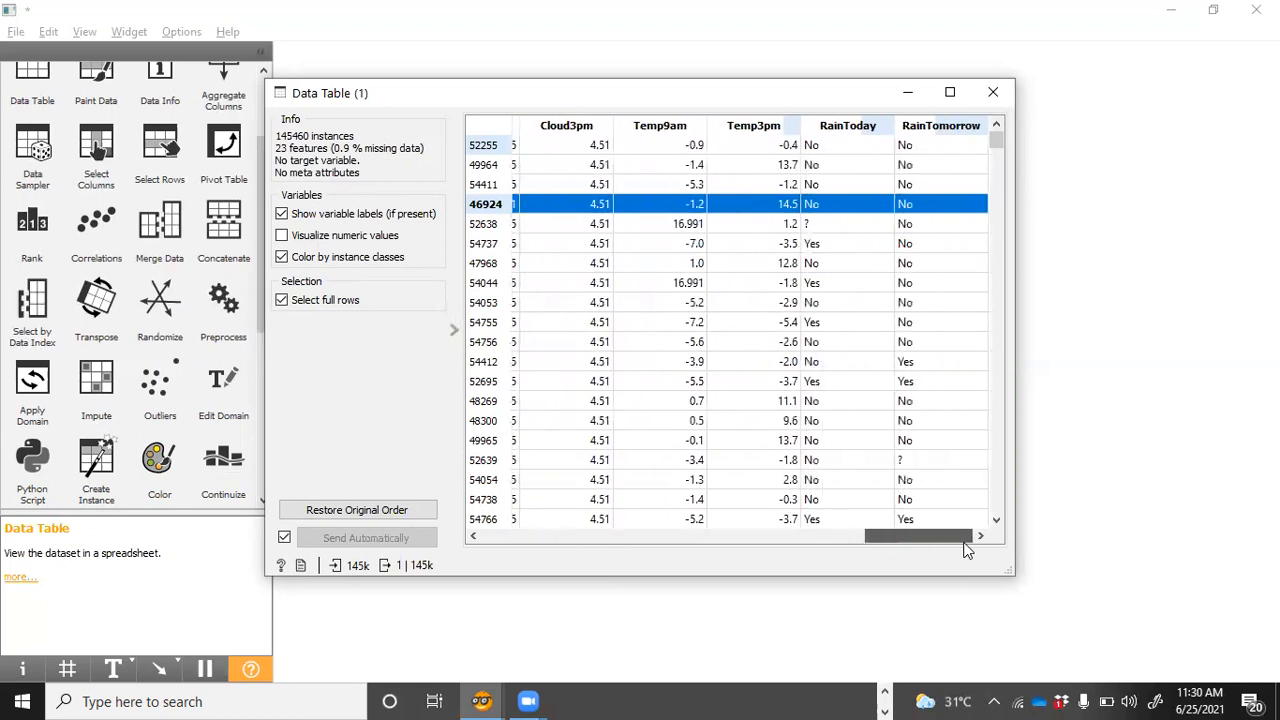
click(832, 220)
click(993, 92)
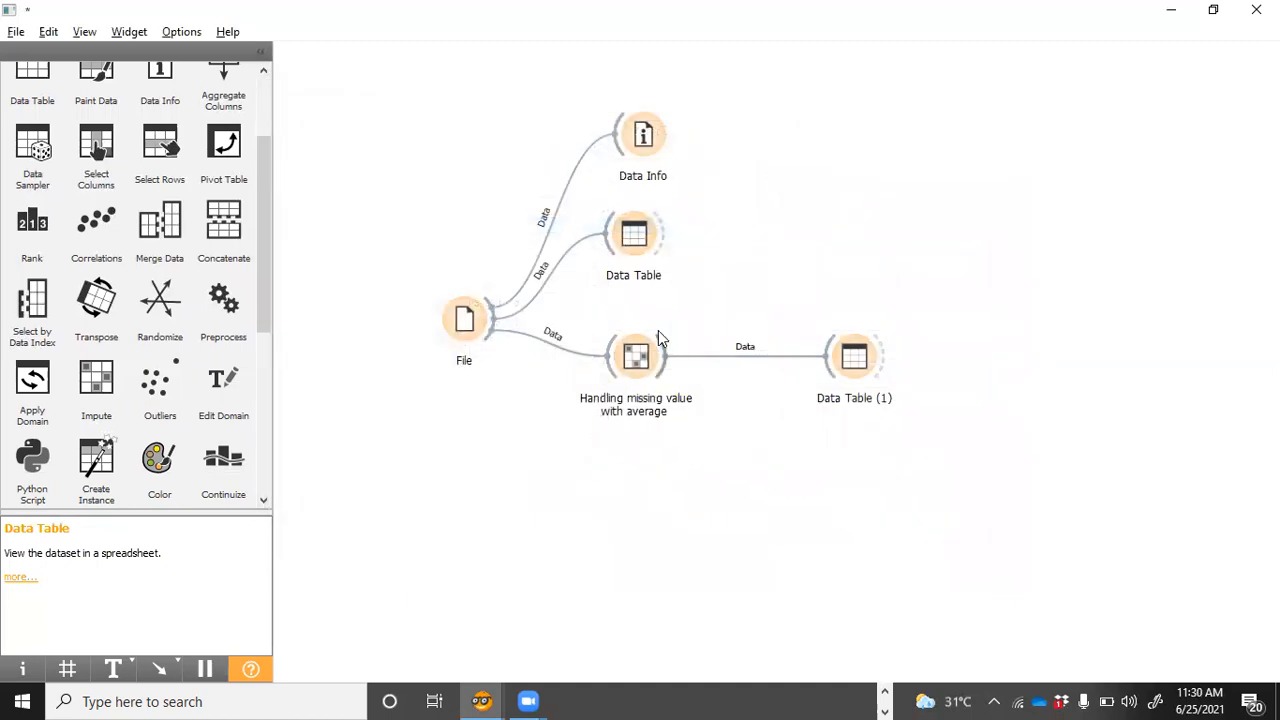
Step: Add a second Impute widget connected to the File widget, below the average-imputation widget
drag(491, 326, 600, 463)
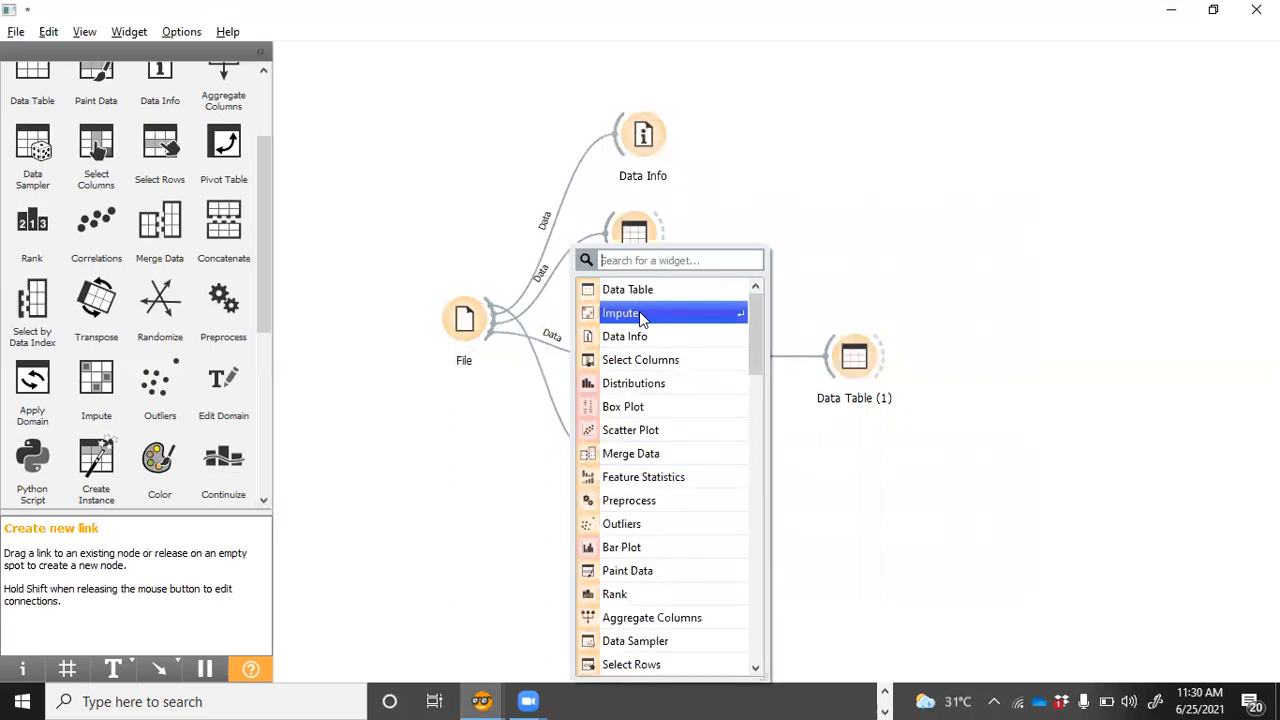
click(622, 313)
drag(624, 457, 628, 462)
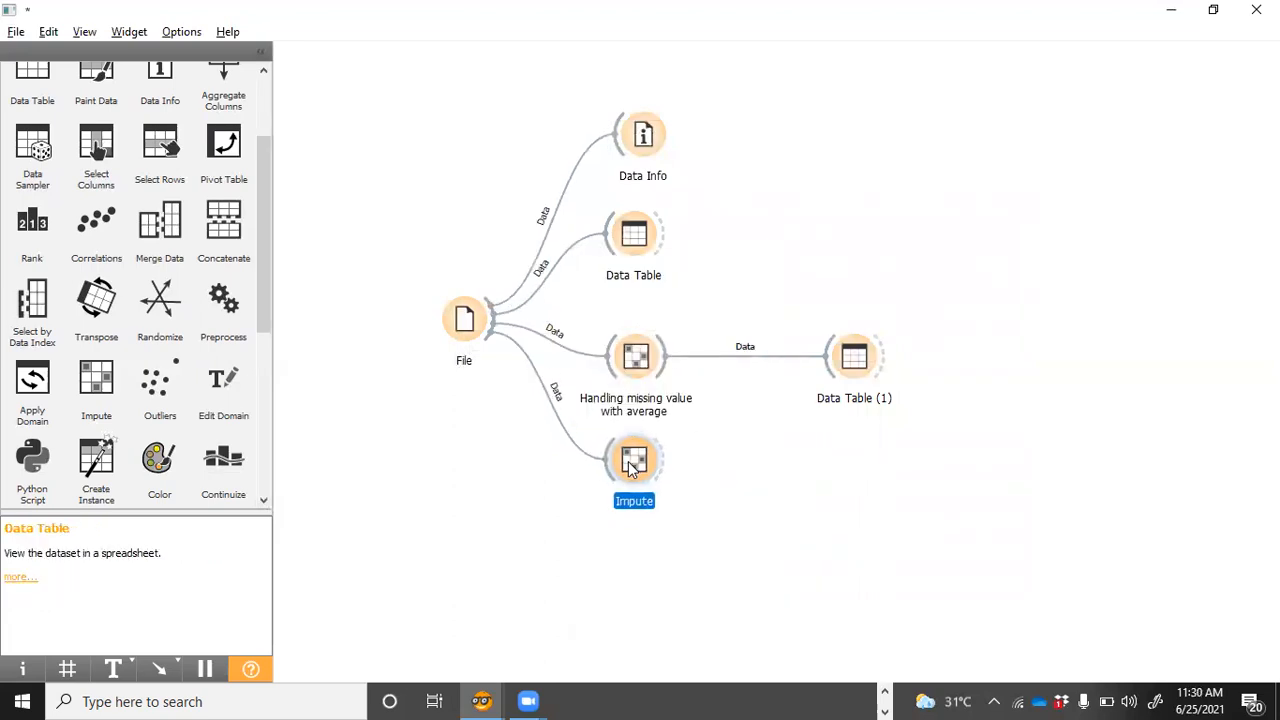
Step: Set the second Impute widget's default method to Remove instances with unknown values and make Location follow the default
double_click(637, 464)
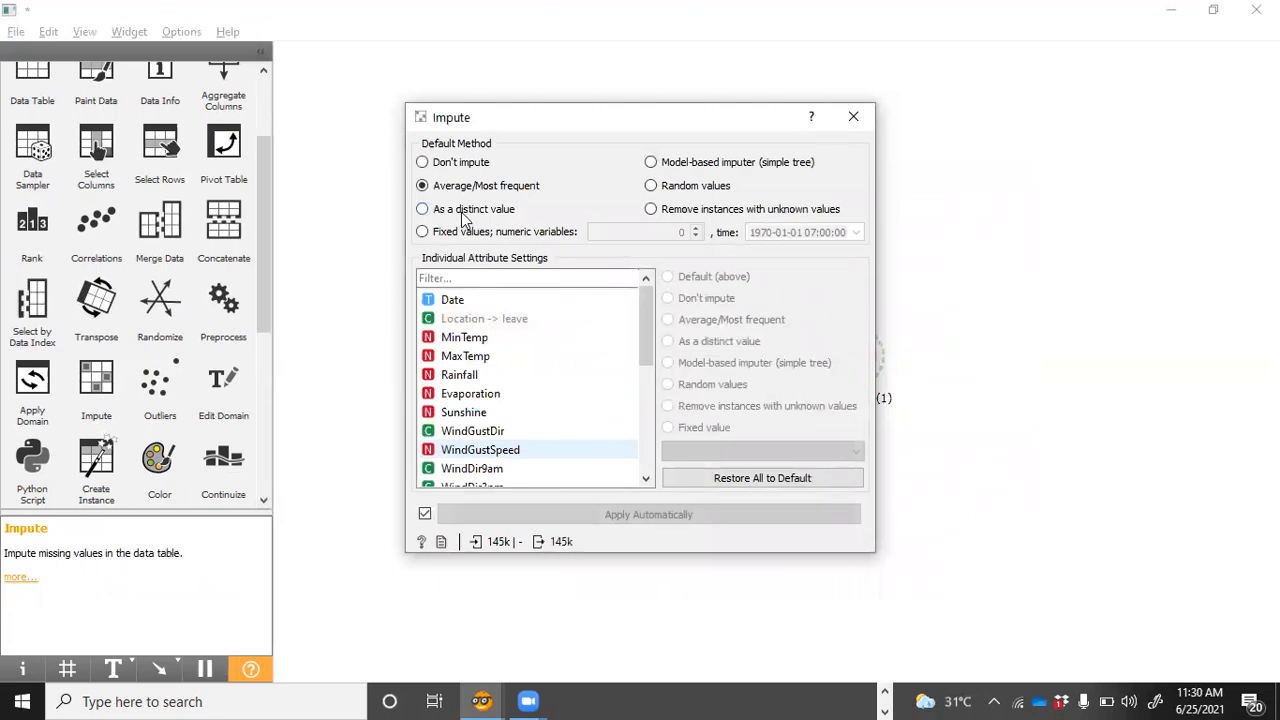
click(652, 210)
click(536, 318)
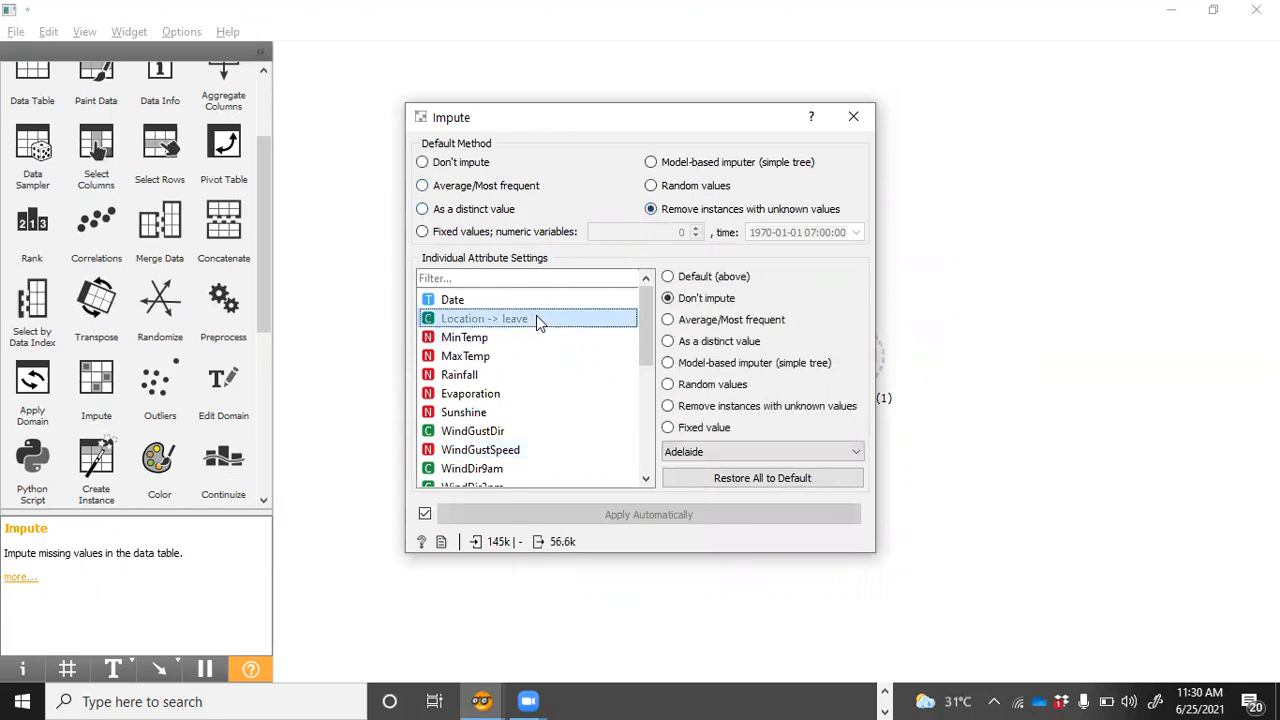
click(664, 282)
click(668, 280)
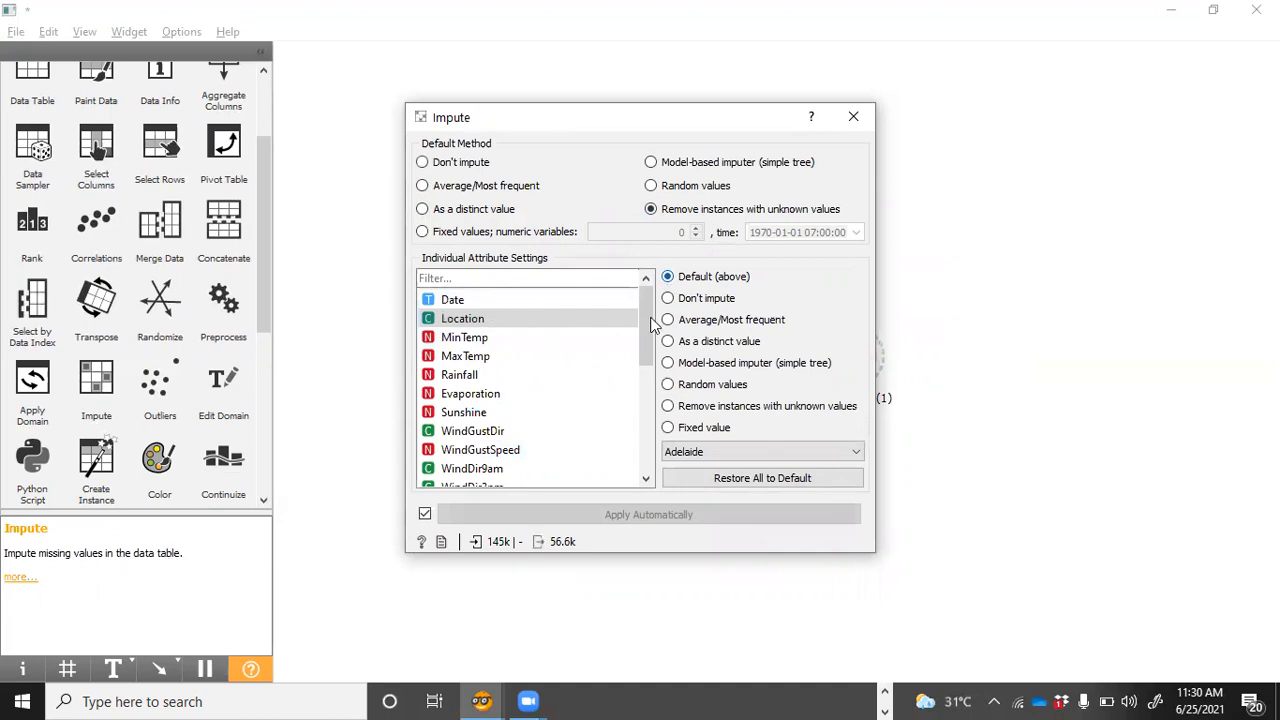
Step: Set the individual imputation of RainToday and RainTomorrow to Default (above) and close the Impute settings
scroll(637, 375, down, 2)
scroll(637, 375, down, 4)
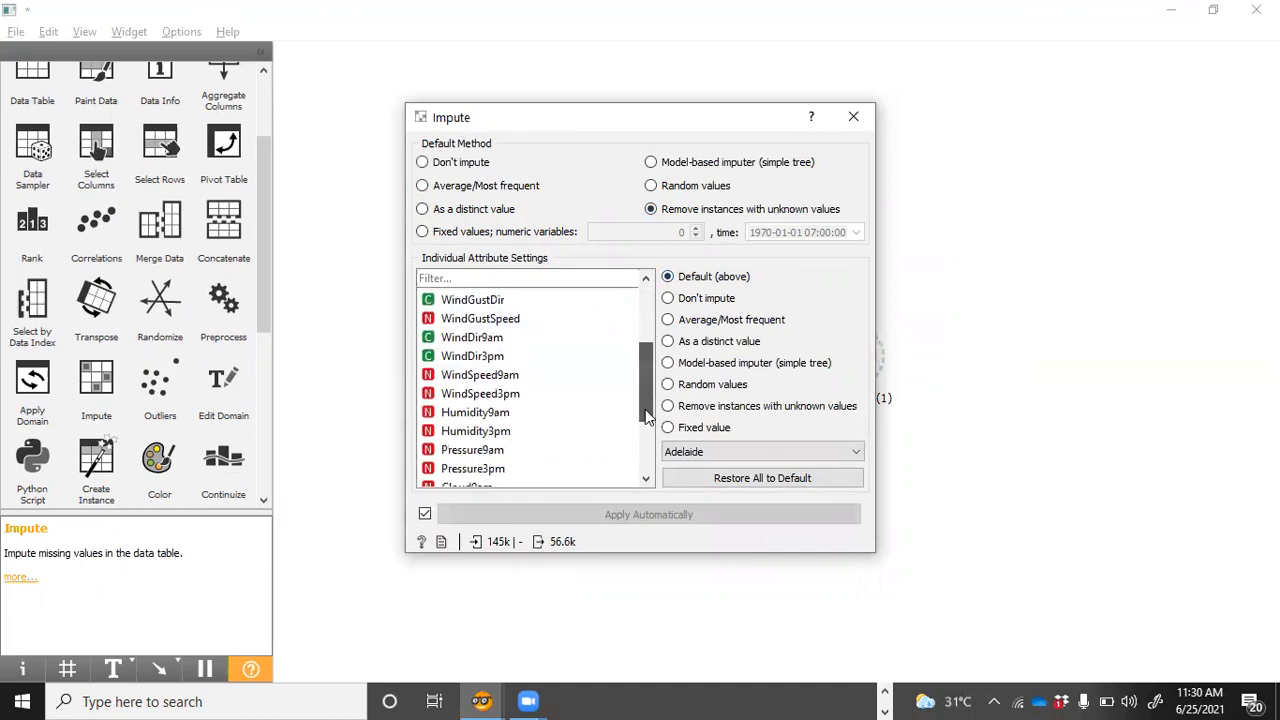
click(540, 451)
click(668, 277)
click(580, 468)
click(668, 277)
click(853, 117)
Step: Rename the second Impute widget as "Remove missing data"
click(640, 460)
key(F2)
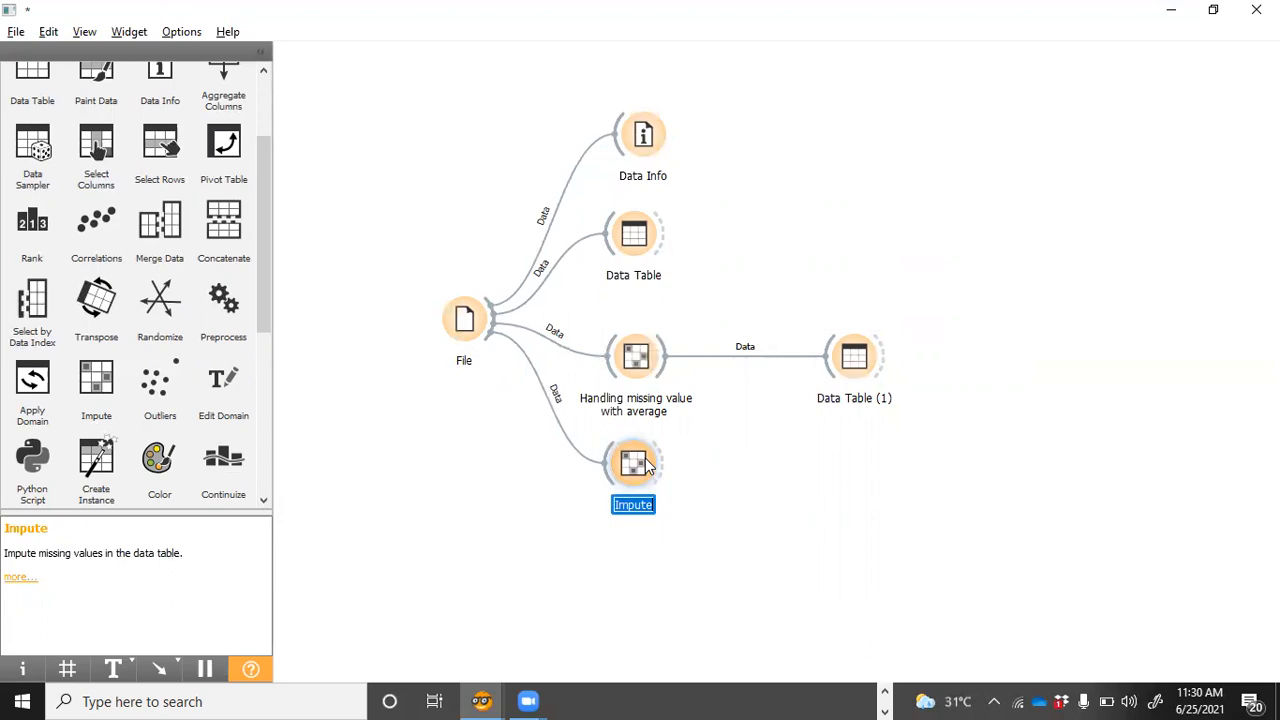
text(Remove missing daa)
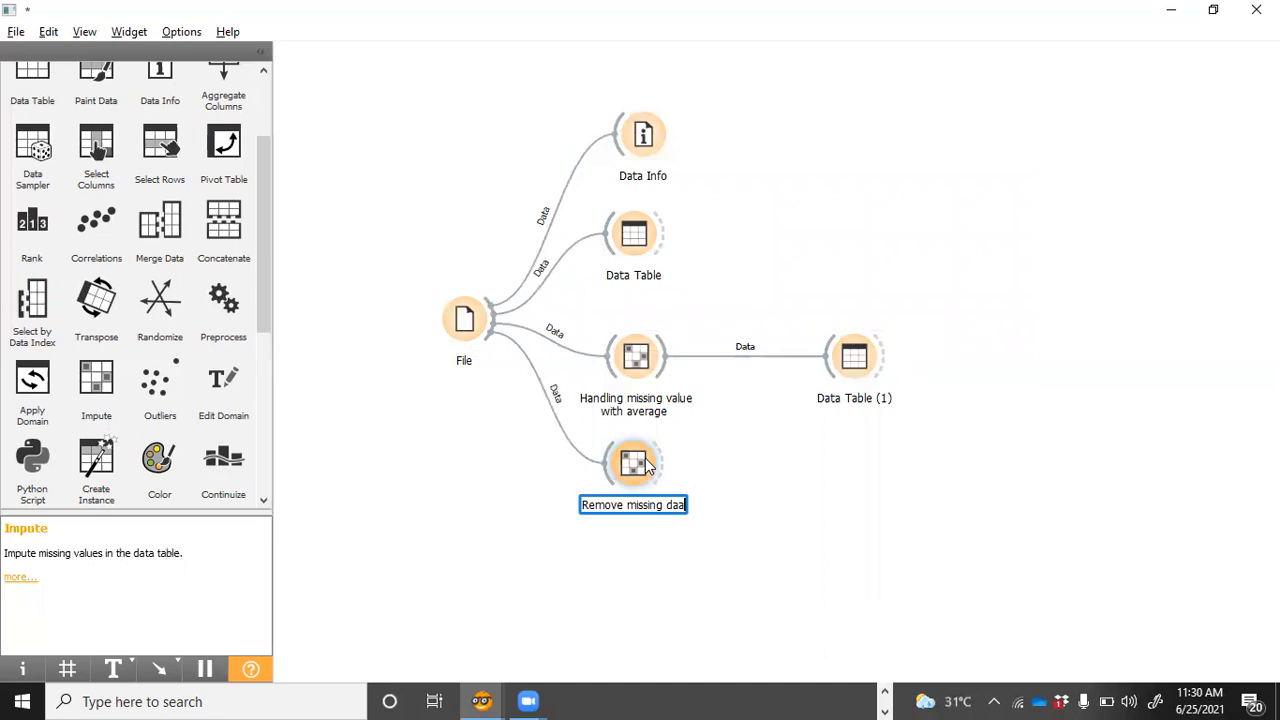
key(BackSpace)
text(ta)
key(Return)
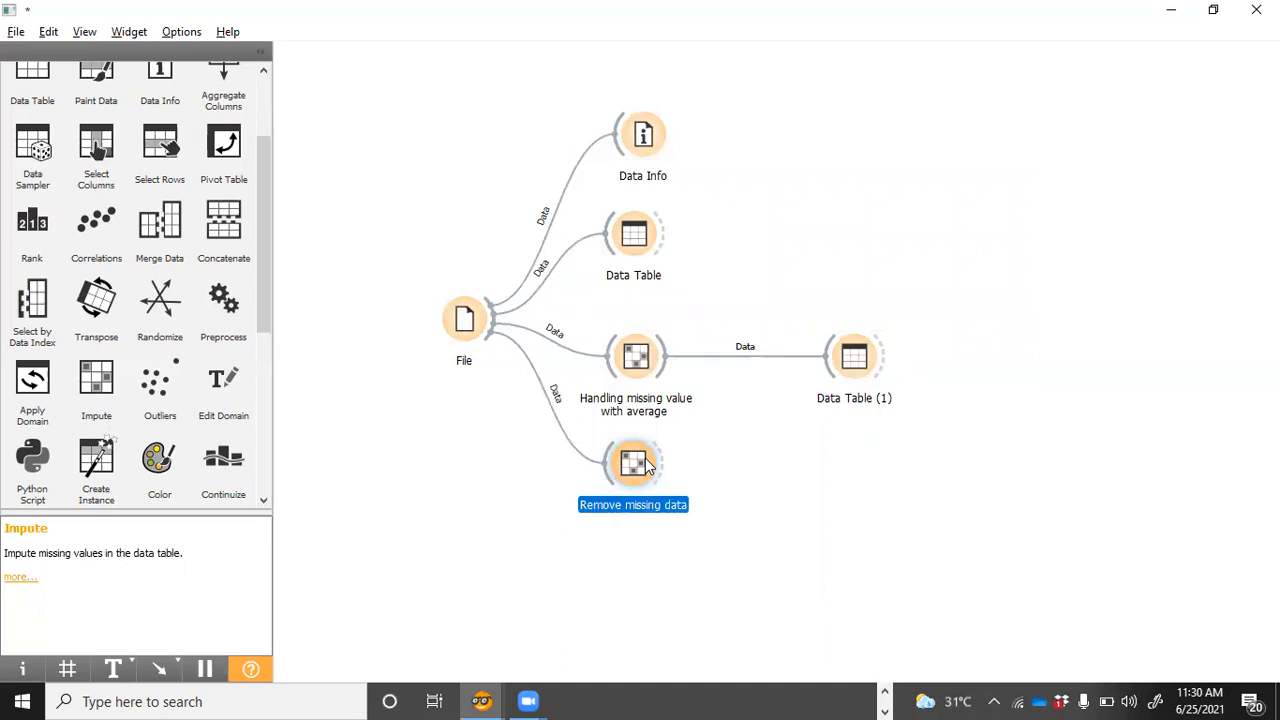
Step: Add a Data Table widget connected to the Remove missing data widget and view its resulting data
drag(648, 465, 826, 463)
click(880, 291)
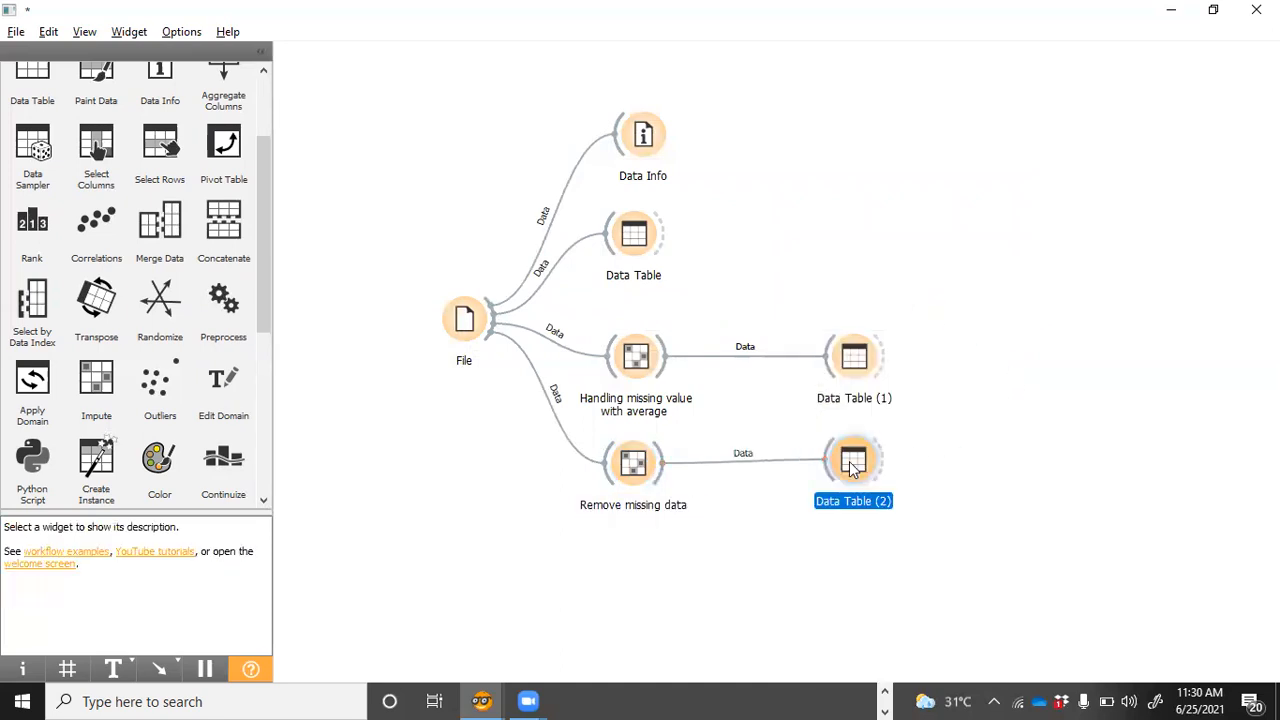
double_click(858, 468)
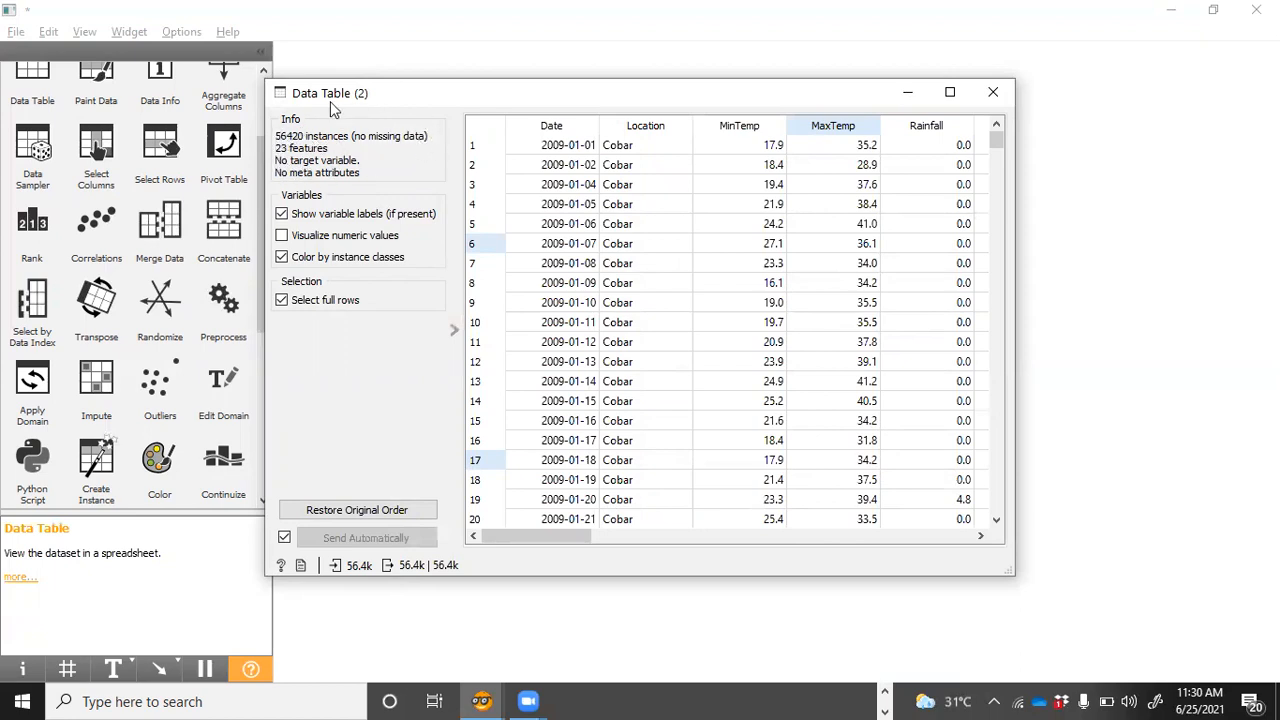
click(990, 89)
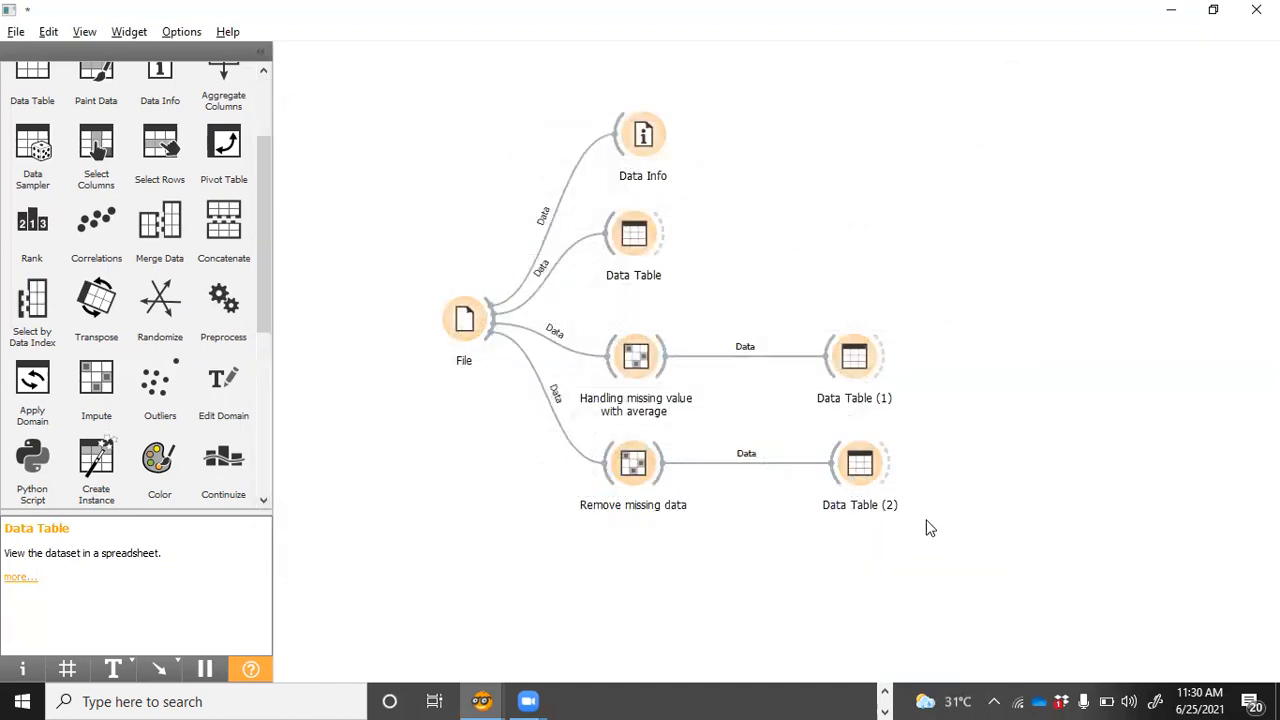
Step: Align Data Table (2) with its neighbour, add a Select Columns widget connected to File, and open its settings
drag(862, 464, 856, 469)
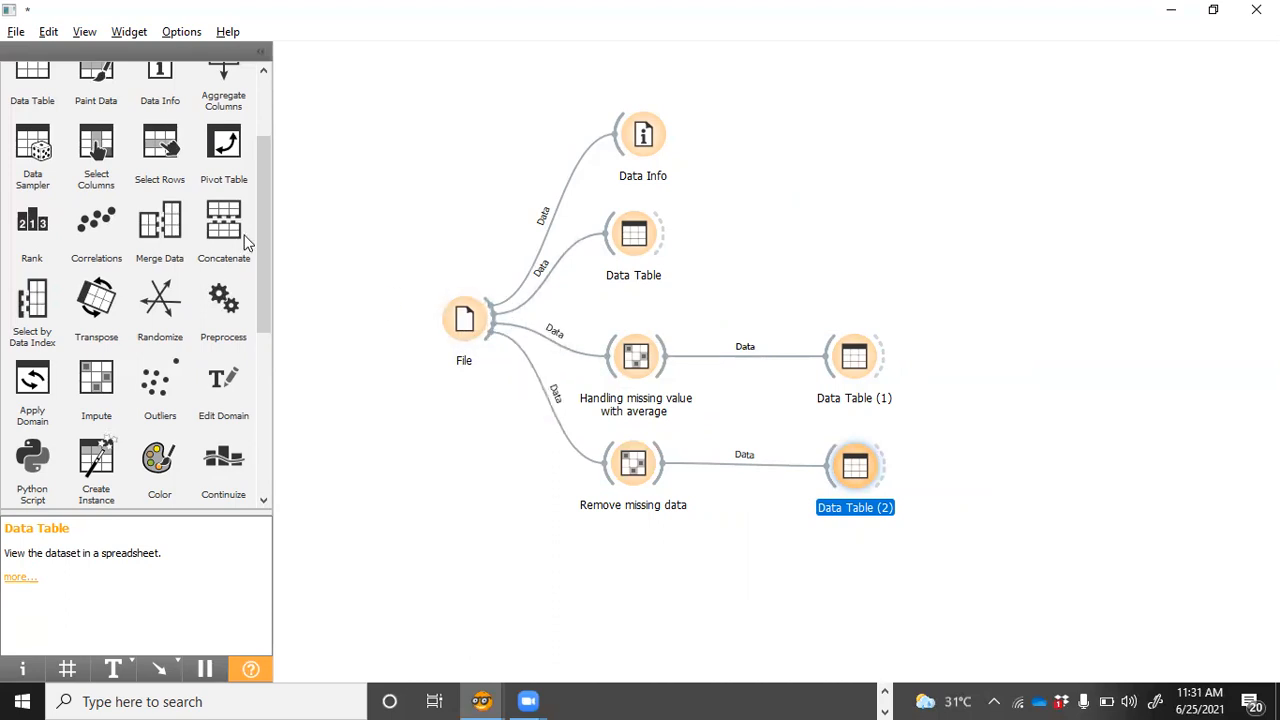
drag(264, 204, 257, 293)
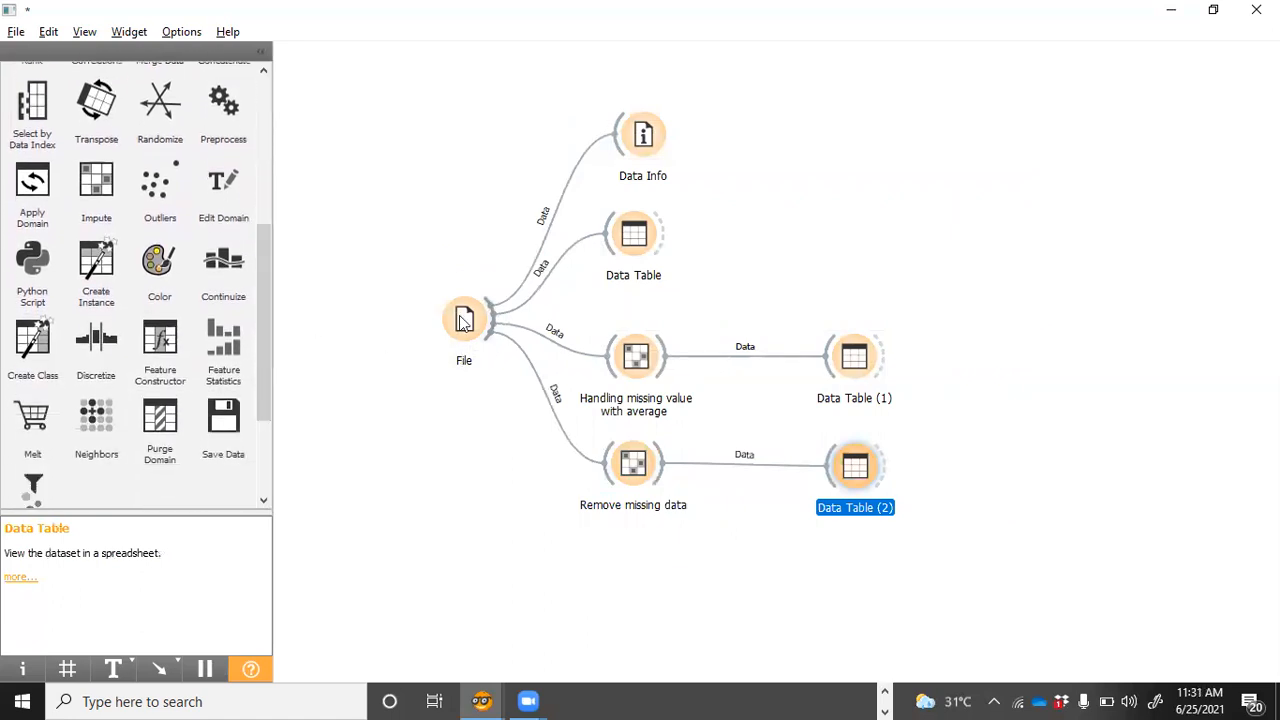
drag(264, 315, 263, 154)
drag(104, 270, 628, 560)
drag(495, 318, 630, 564)
double_click(628, 560)
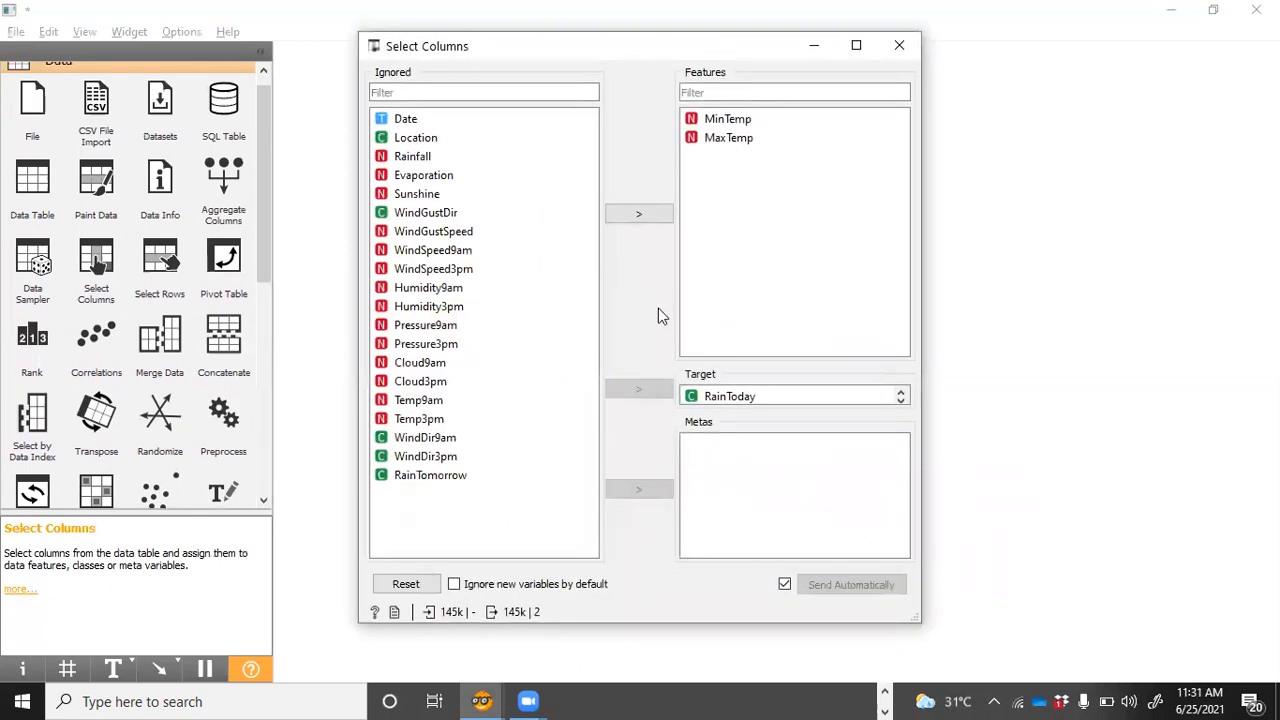
Step: Move all ignored columns into Features, and return every feature, including MinTemp and MaxTemp, to Ignored
click(500, 120)
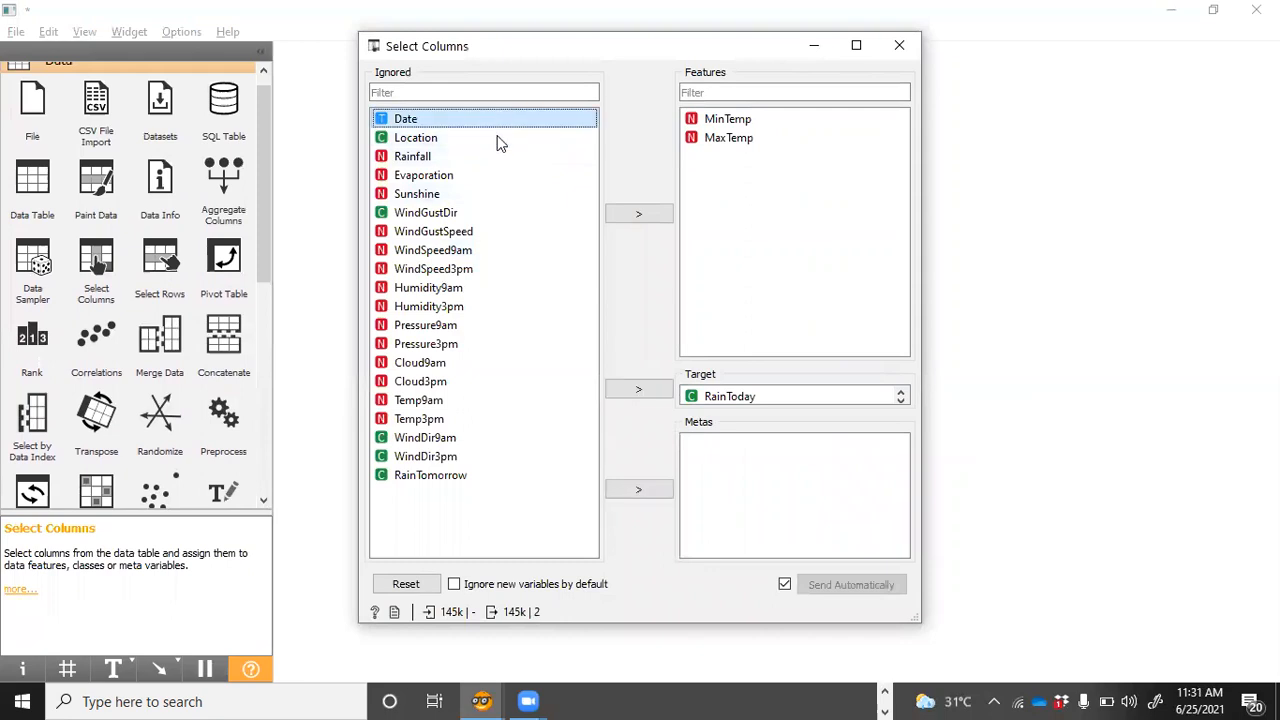
shift+click(466, 476)
click(665, 212)
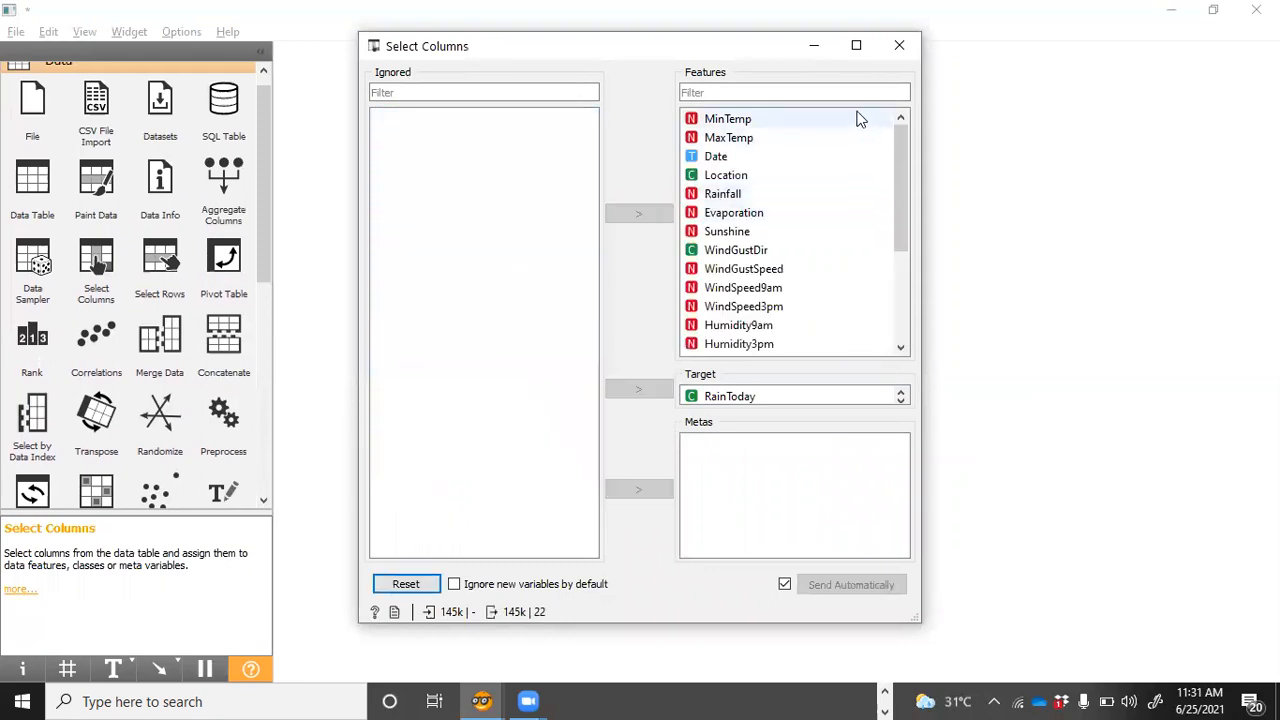
click(751, 120)
shift+click(755, 140)
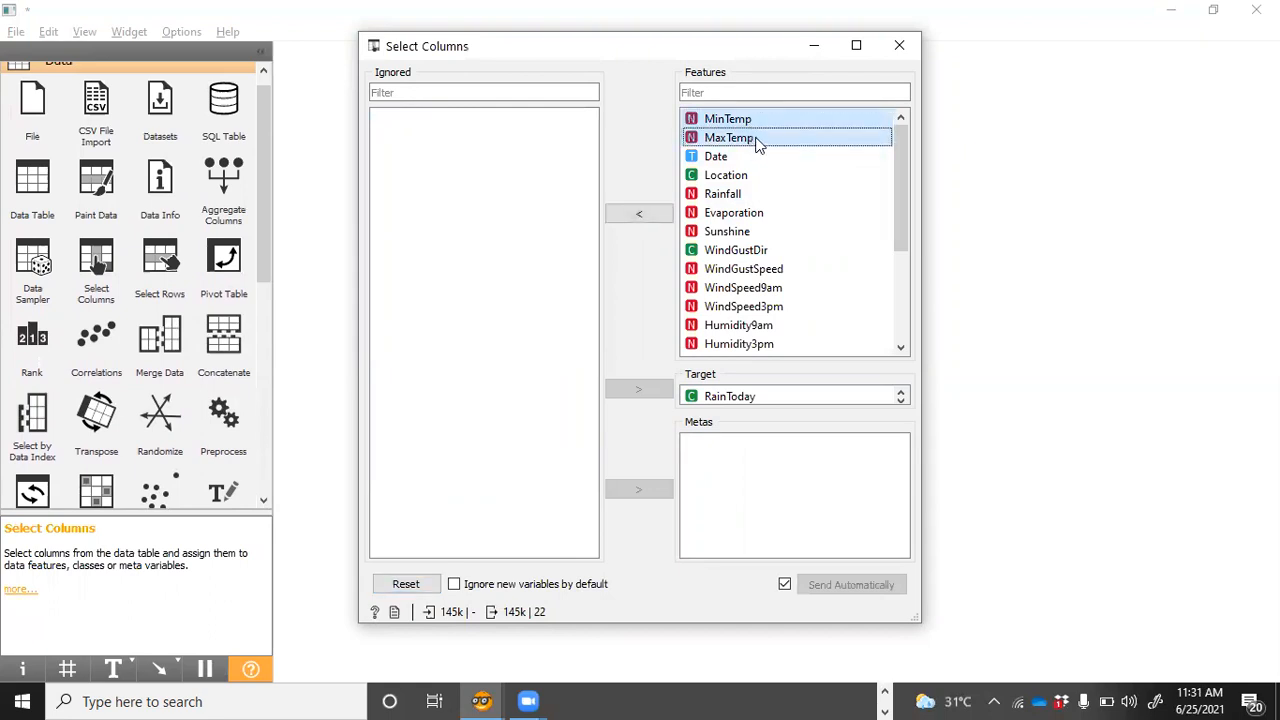
click(641, 212)
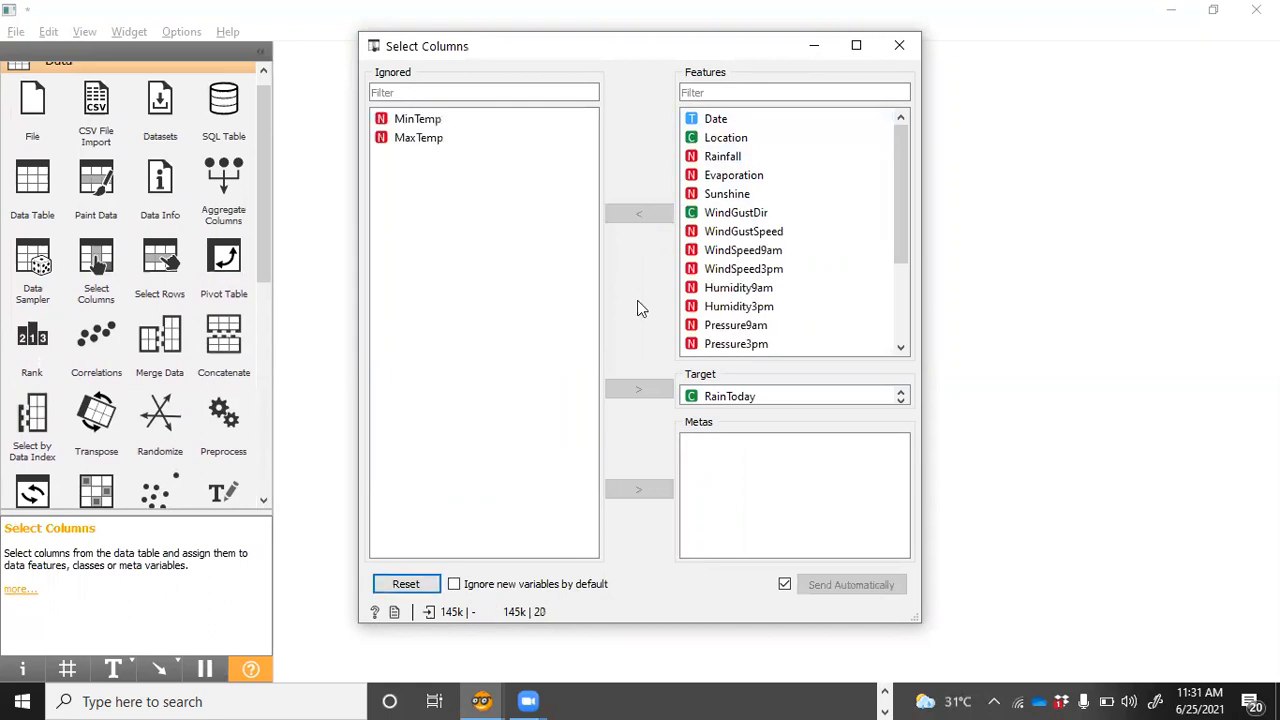
click(761, 122)
key(ctrl+a)
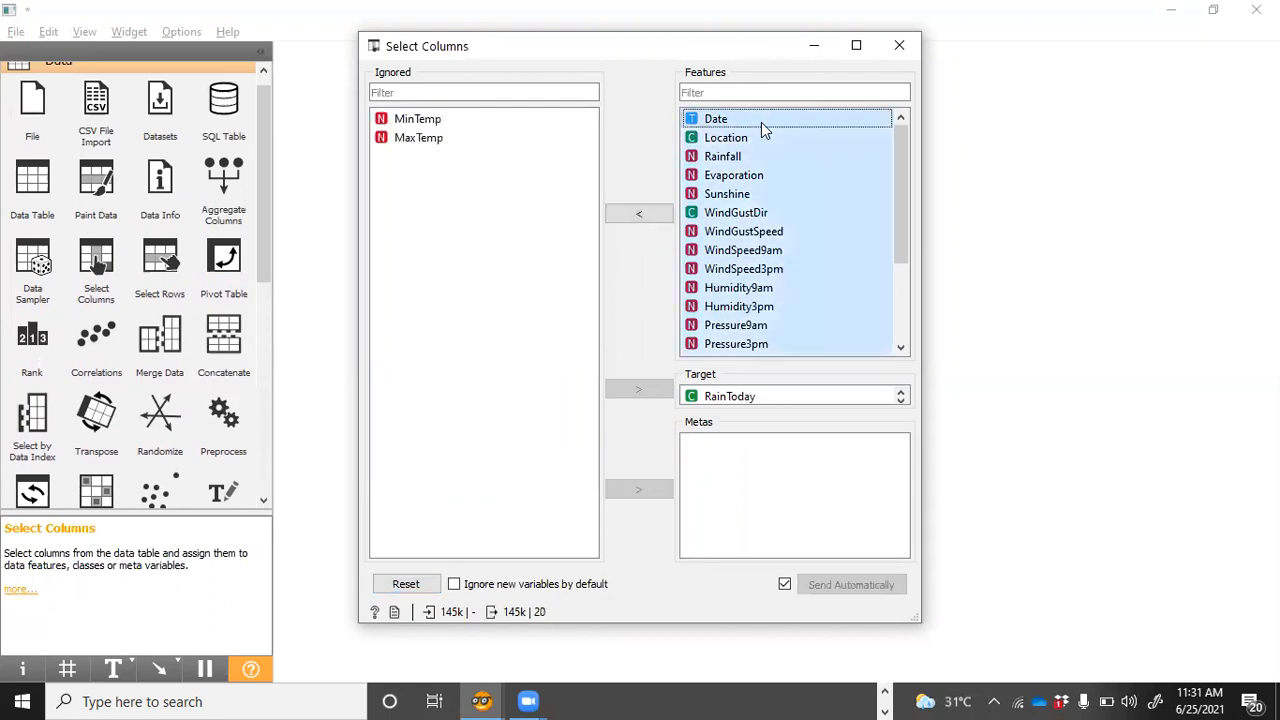
click(637, 216)
Step: Assign MinTemp and MaxTemp as features and RainToday as the target, and close the Select Columns settings
click(443, 119)
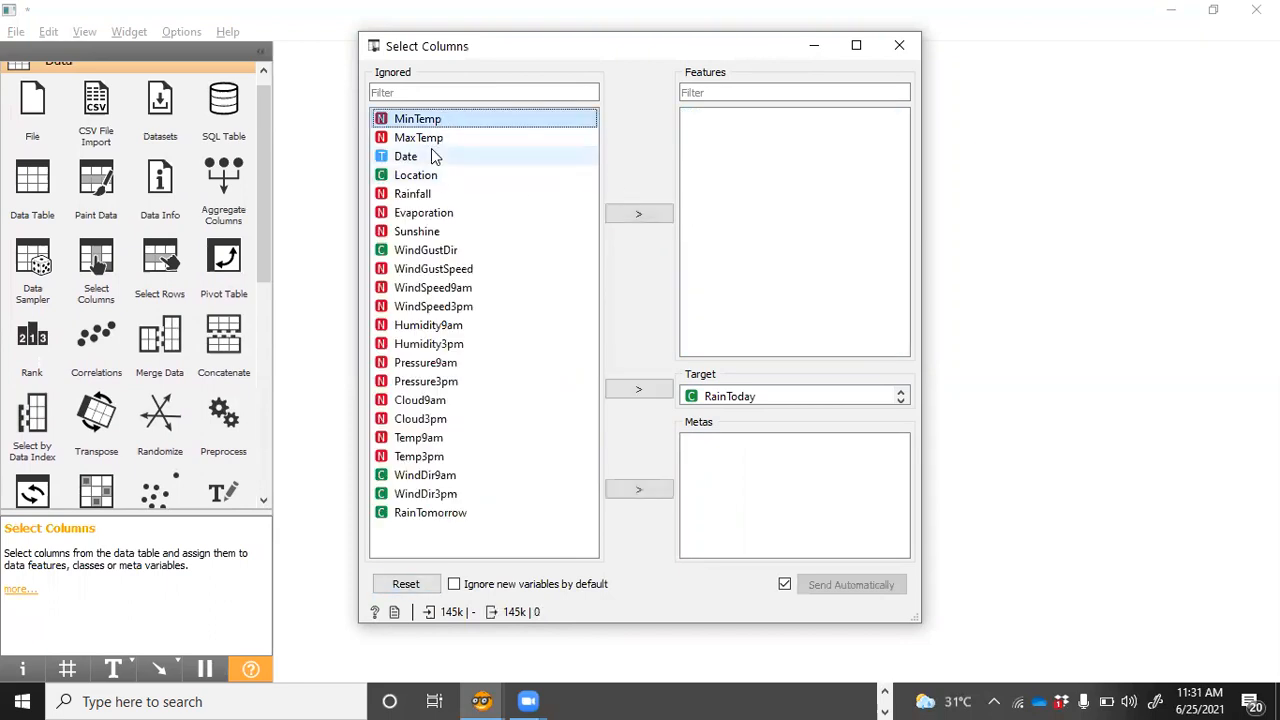
shift+click(437, 139)
click(637, 210)
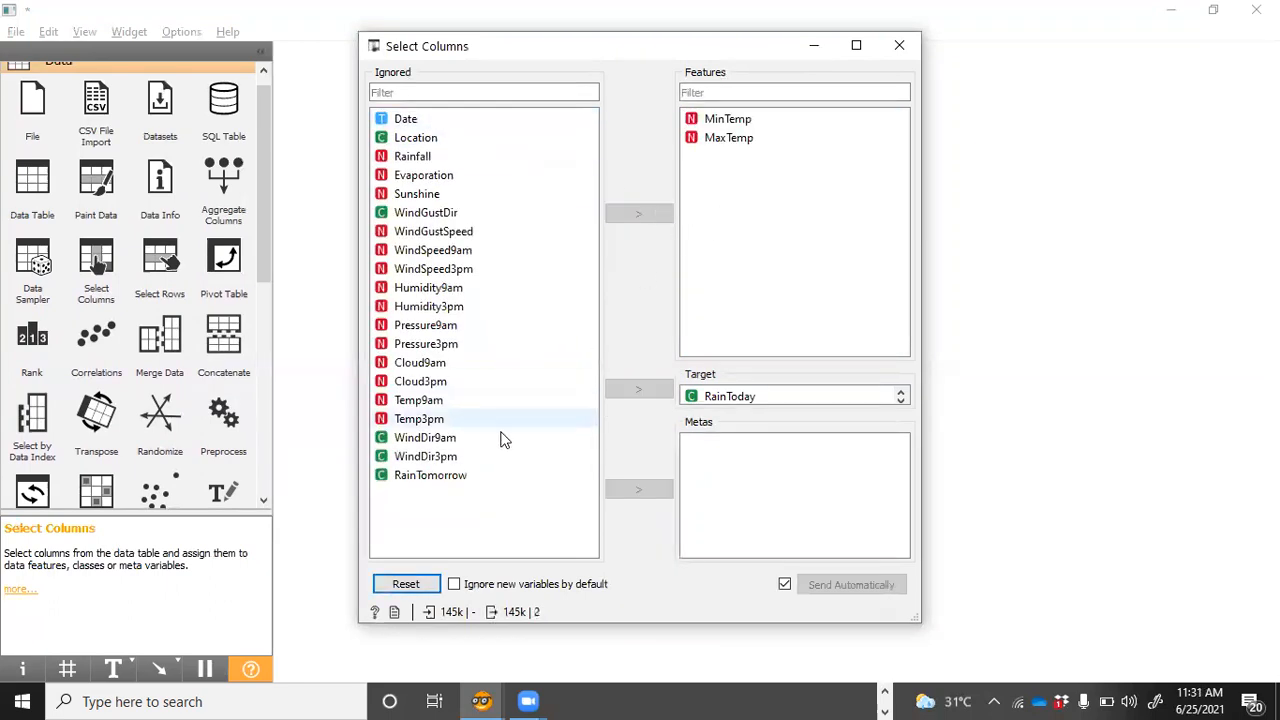
click(714, 398)
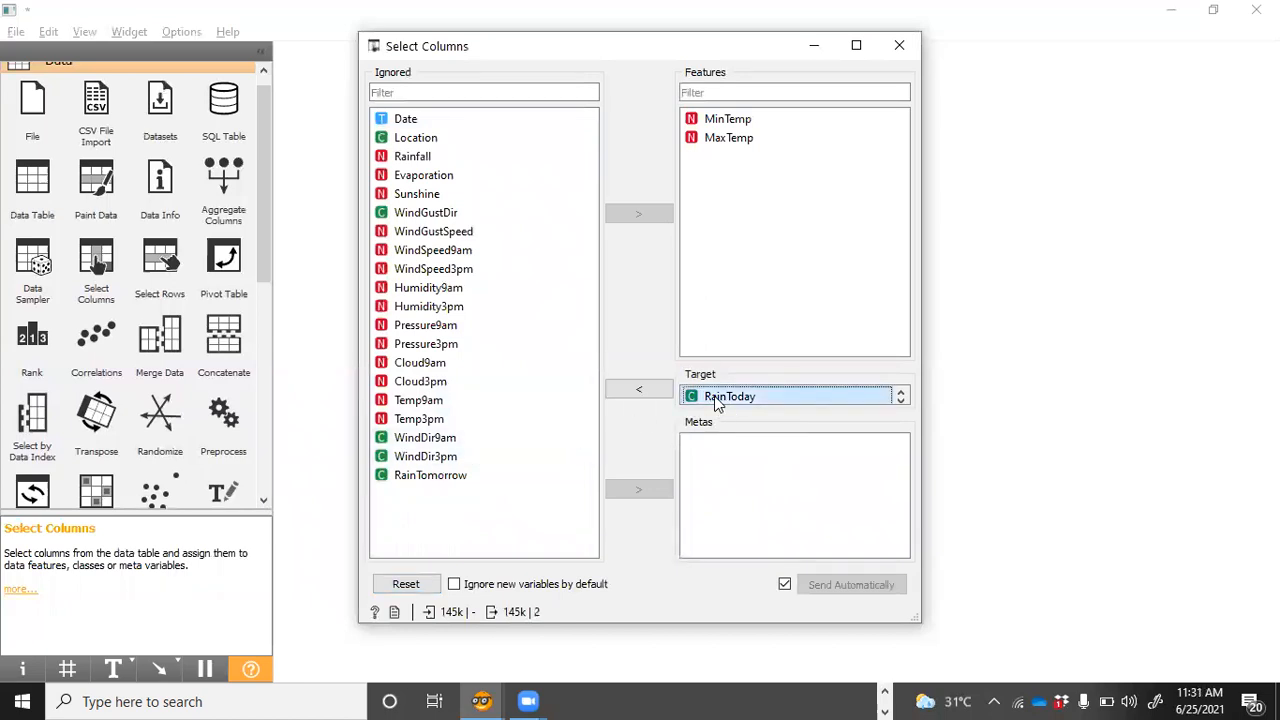
click(640, 391)
click(433, 495)
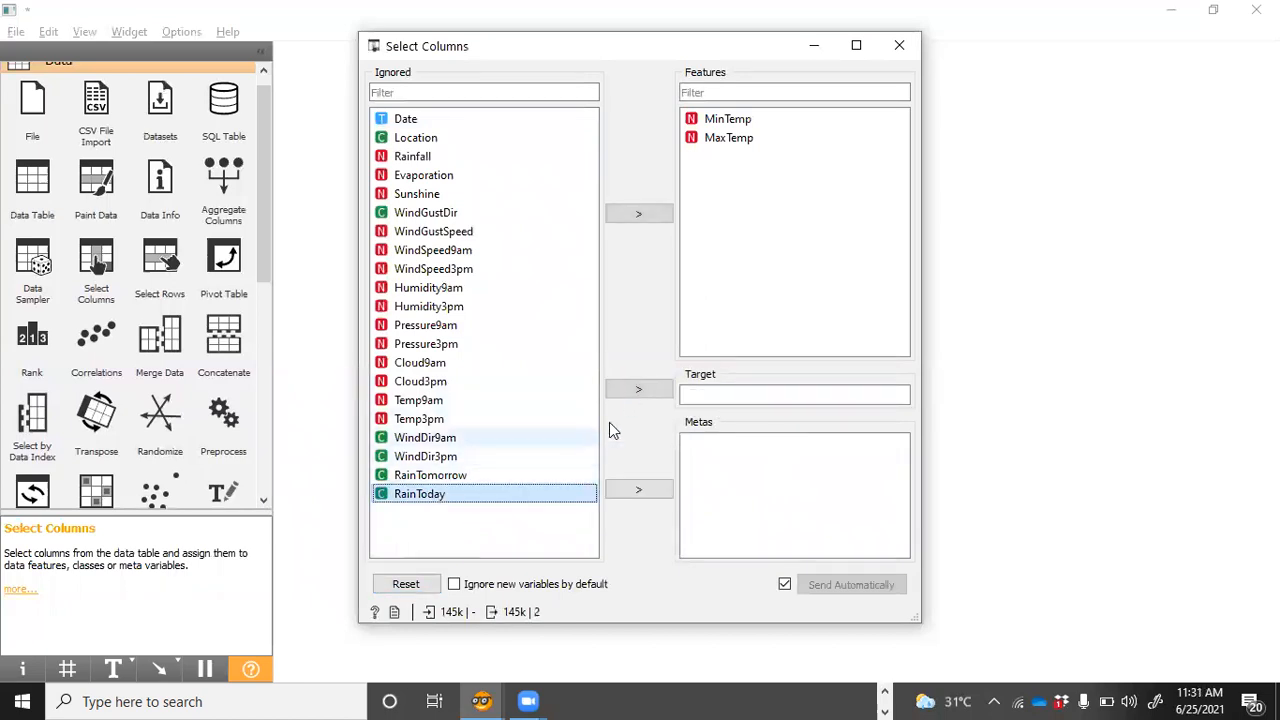
click(640, 390)
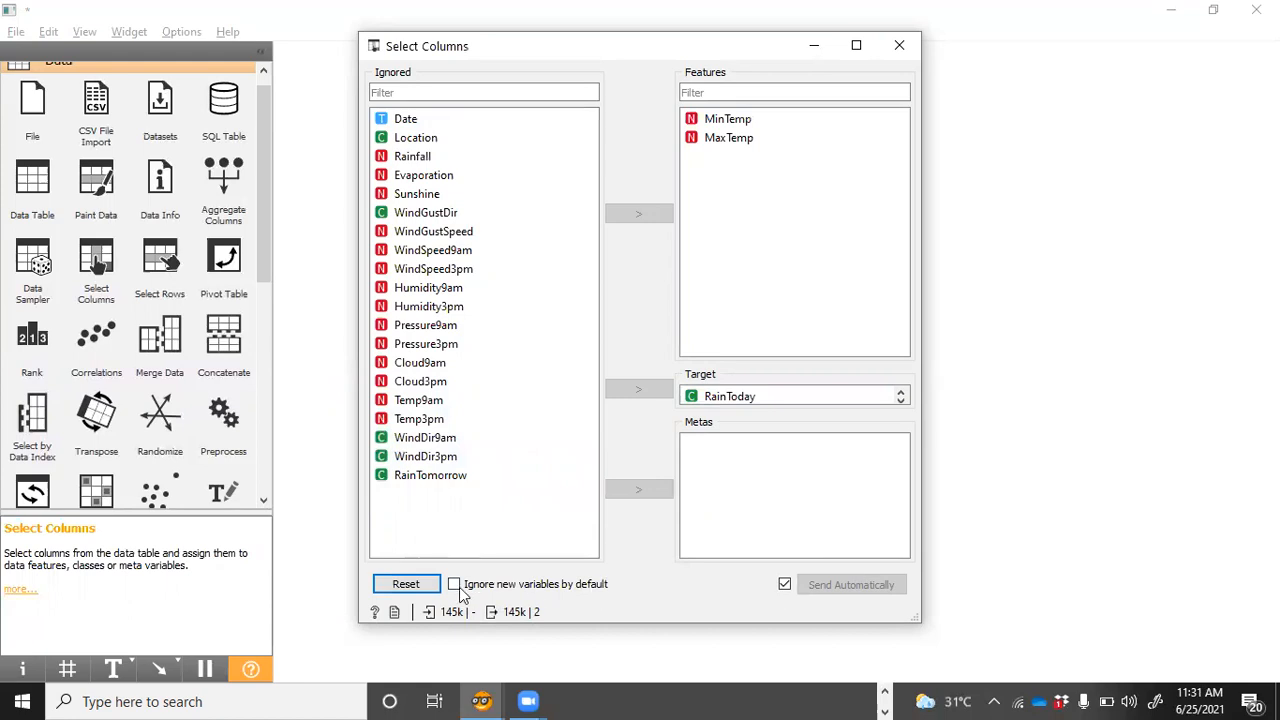
click(899, 45)
Step: Add a Data Table widget connected to Select Columns and view its resulting data
click(626, 565)
drag(657, 557, 819, 551)
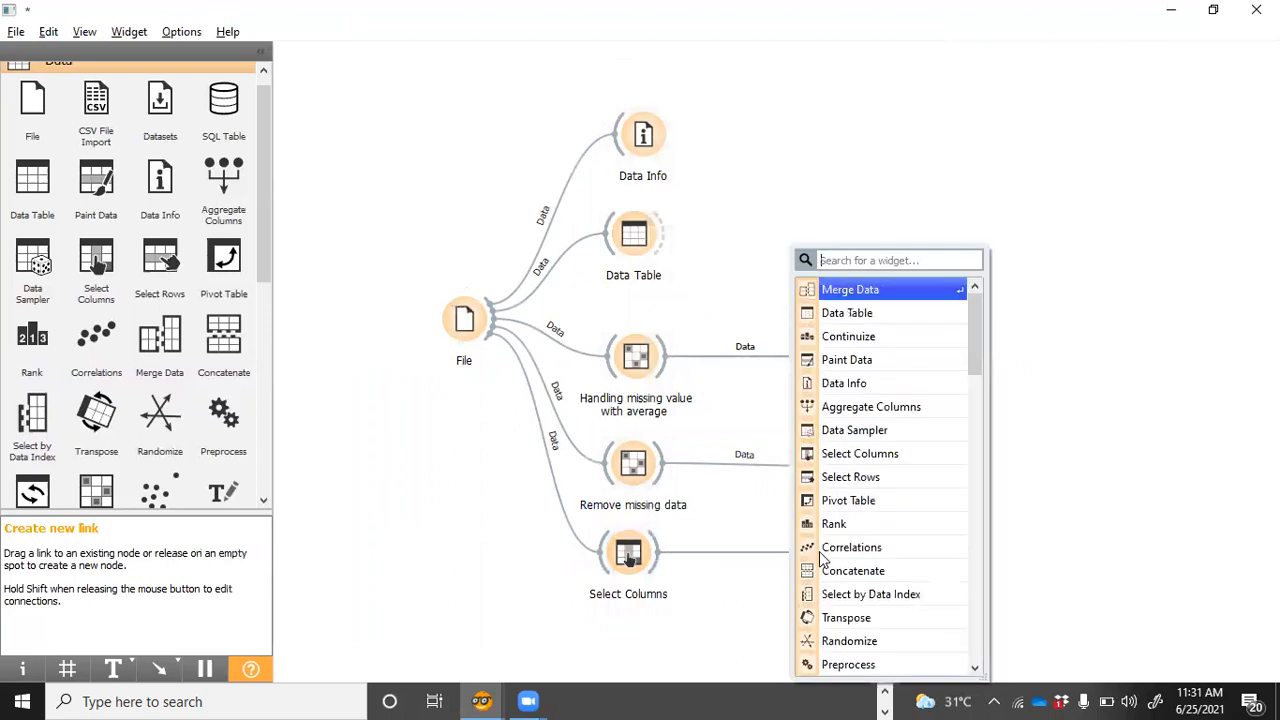
click(897, 313)
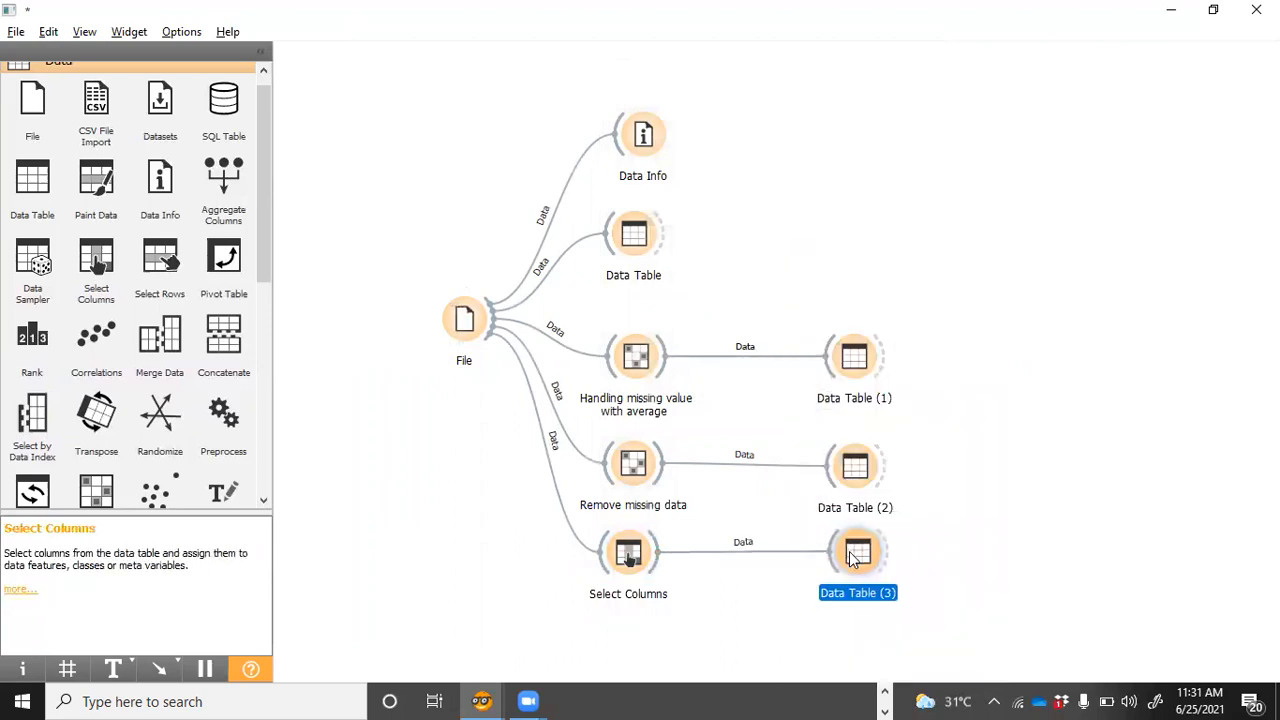
double_click(856, 558)
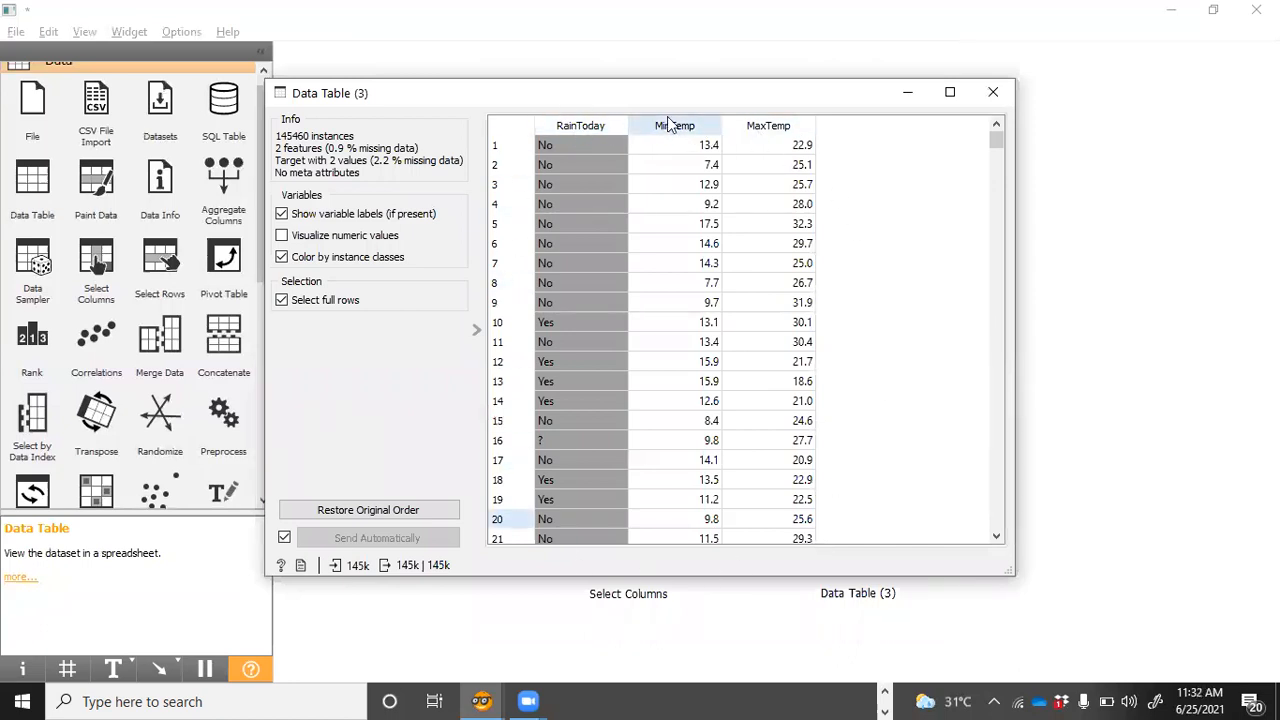
click(995, 94)
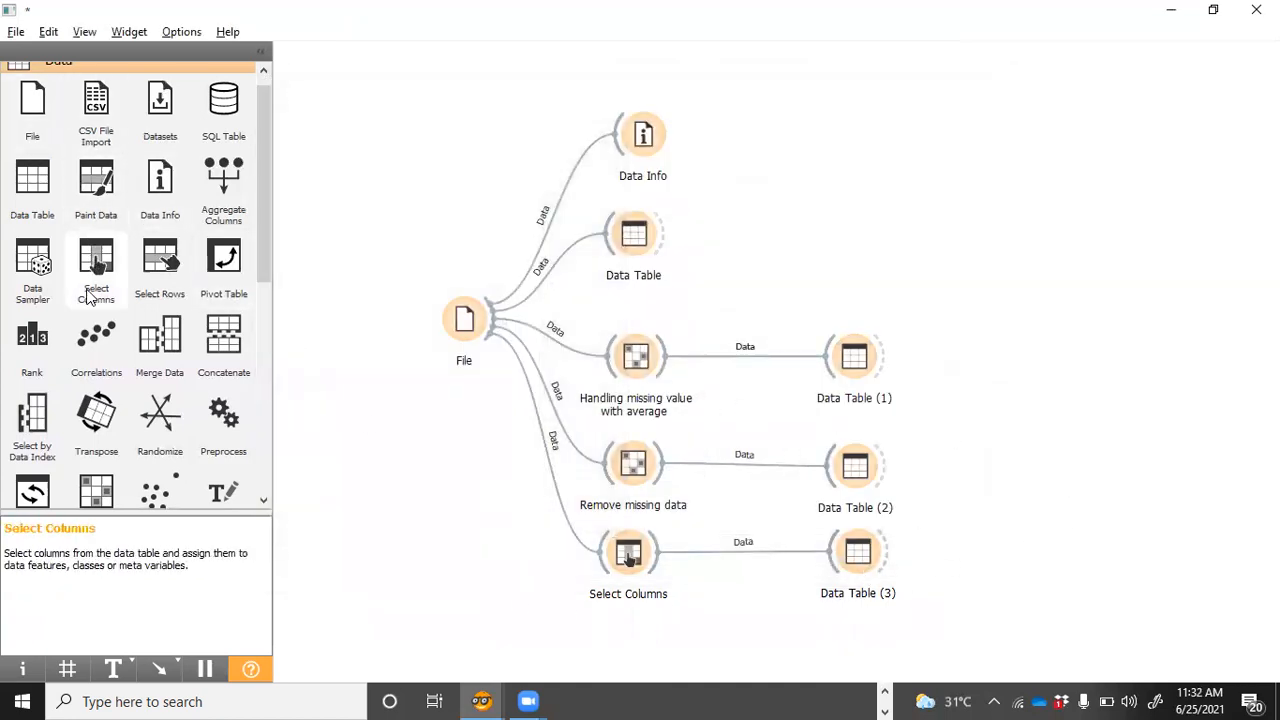
Step: Add a second Select Columns widget connected to File and open its settings
drag(96, 275, 630, 622)
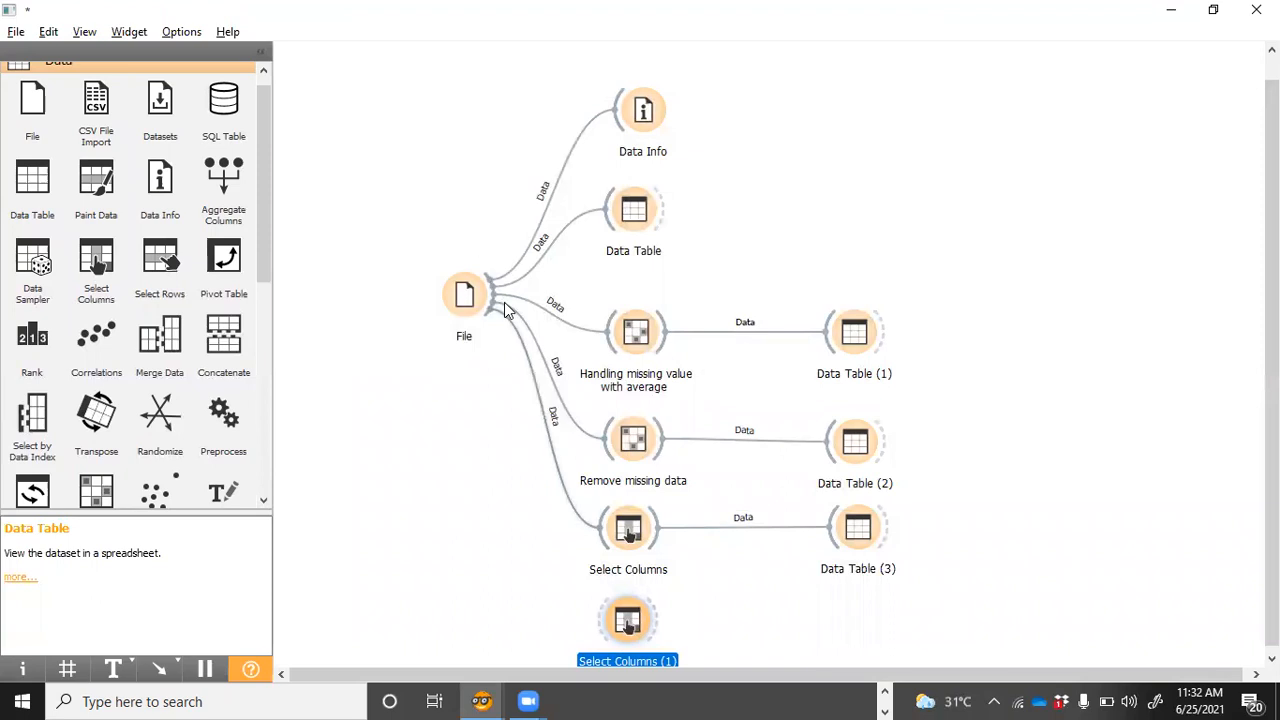
drag(491, 300, 631, 627)
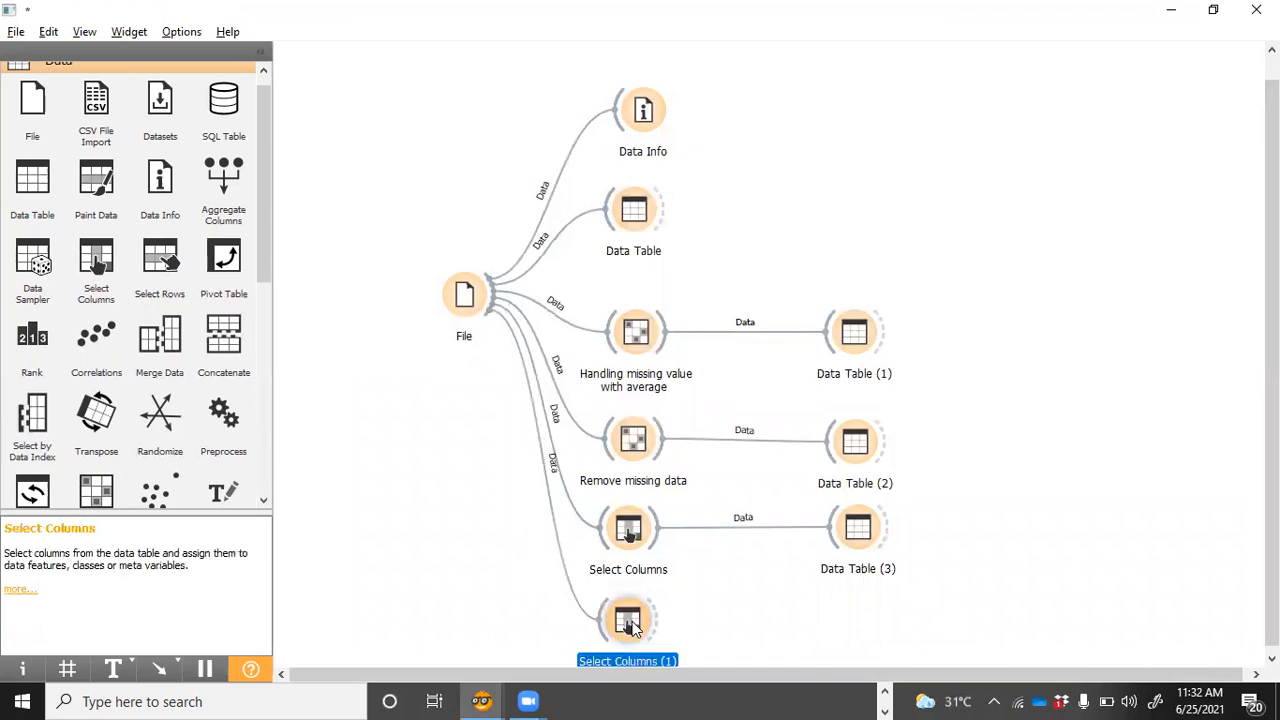
double_click(631, 627)
Step: Replace MinTemp and MaxTemp with Location and WindGustDir as the second Select Columns widget's features
click(730, 119)
shift+click(743, 145)
click(638, 214)
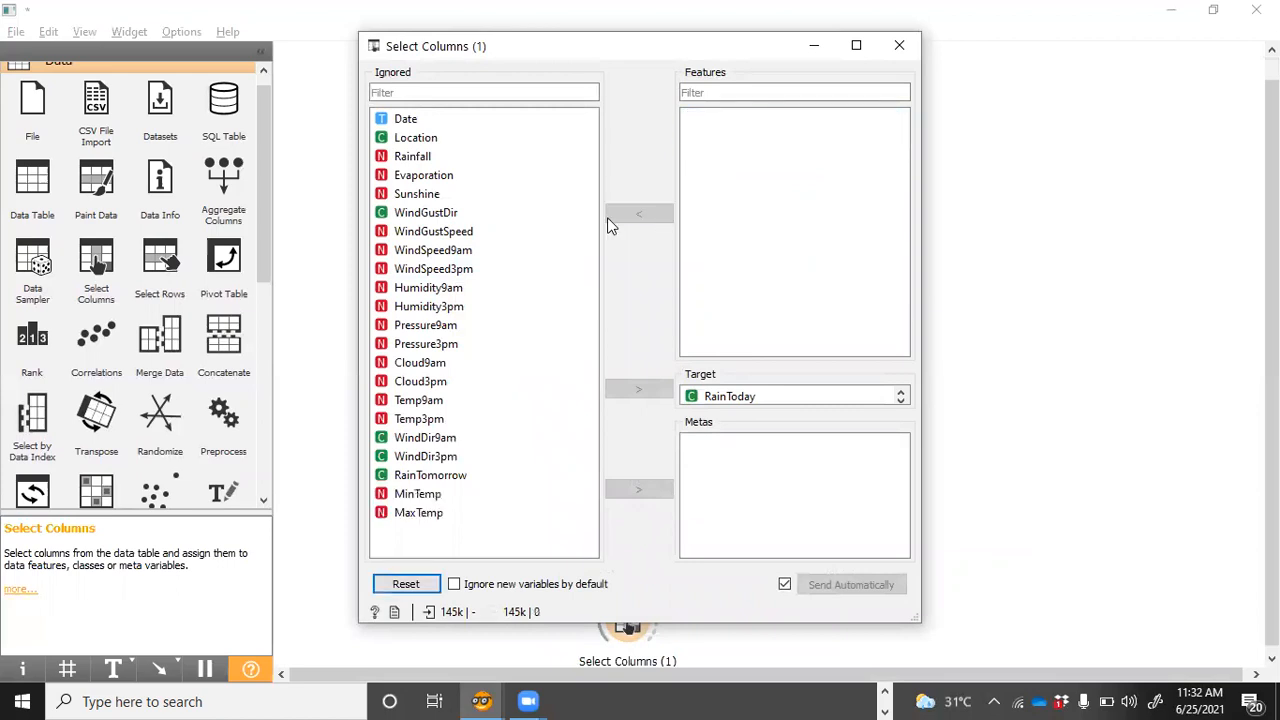
click(422, 141)
ctrl+click(440, 220)
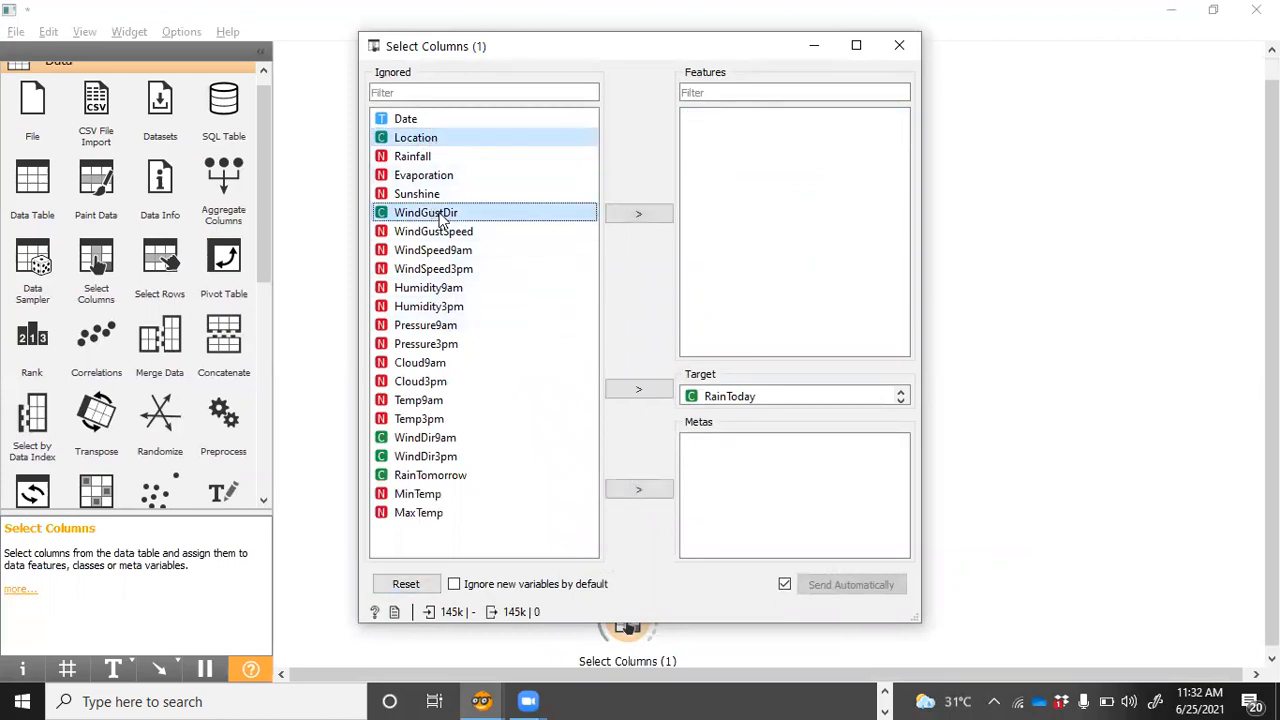
click(635, 216)
Step: Change the target from RainToday to RainTomorrow and close the second Select Columns settings
click(743, 397)
click(631, 388)
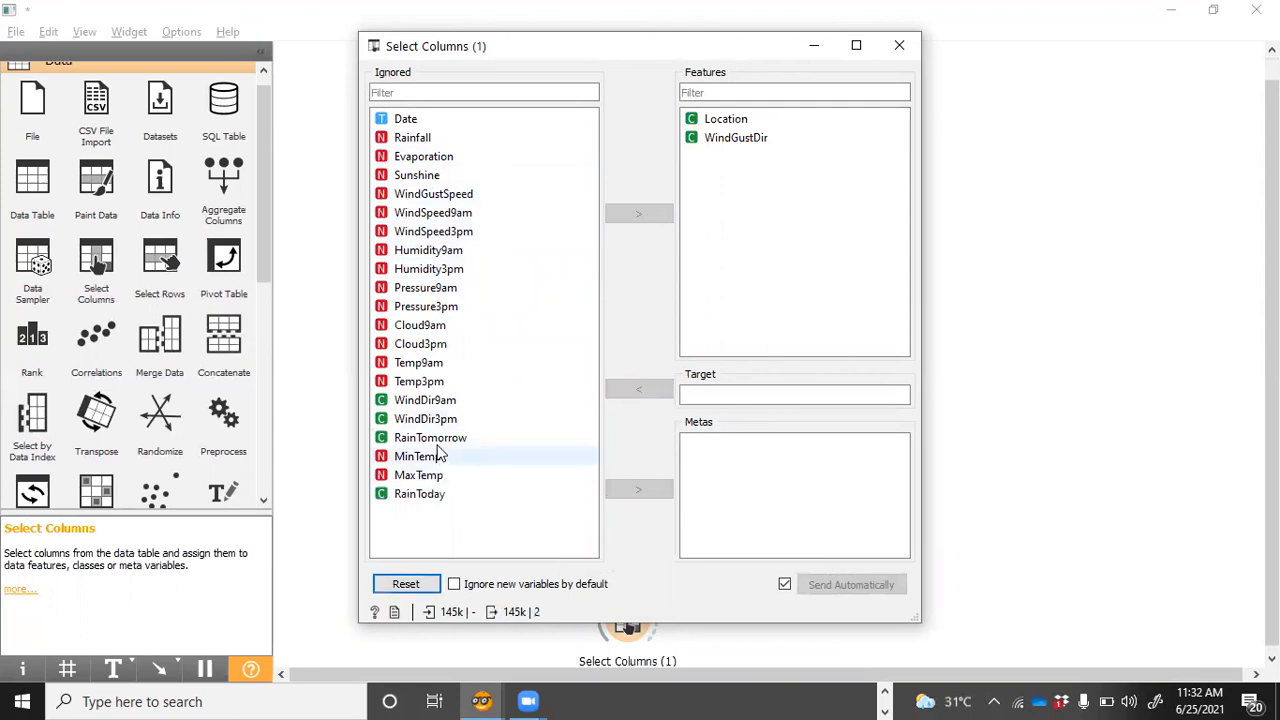
click(445, 438)
click(646, 396)
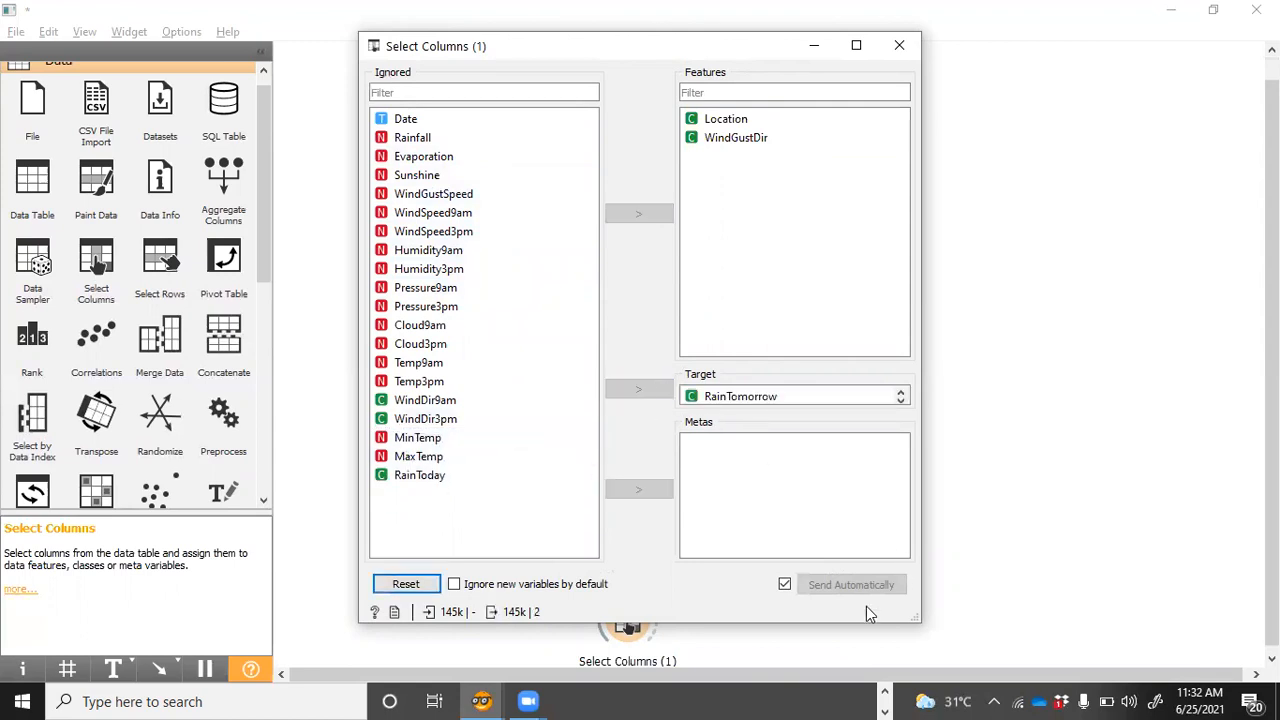
click(902, 45)
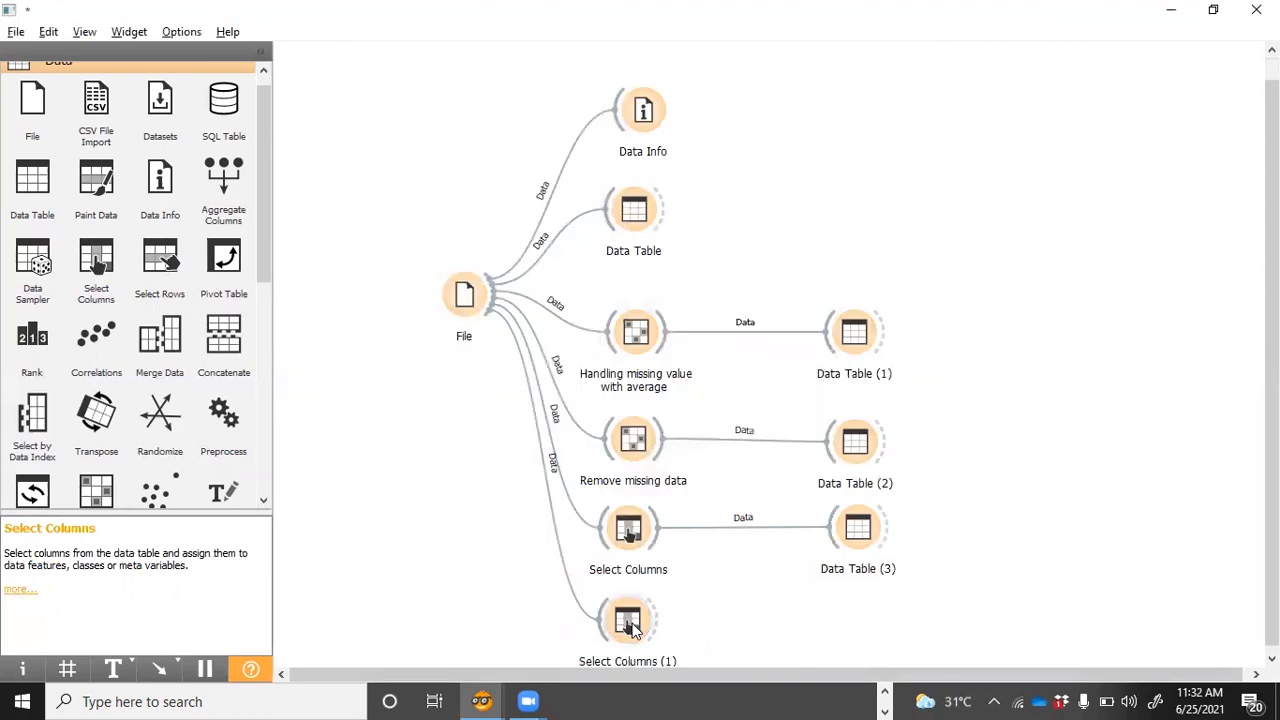
Step: Add a Data Table widget connected to the second Select Columns widget and view its data
drag(657, 630, 829, 634)
click(898, 290)
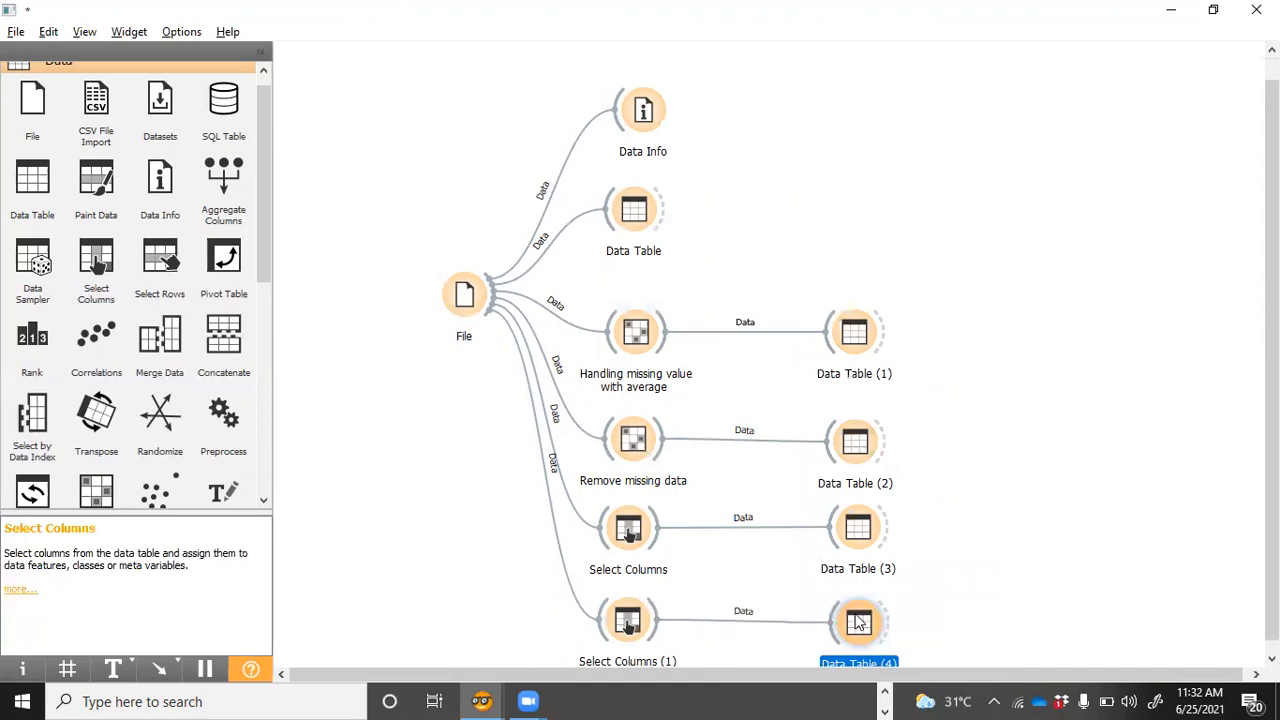
double_click(859, 630)
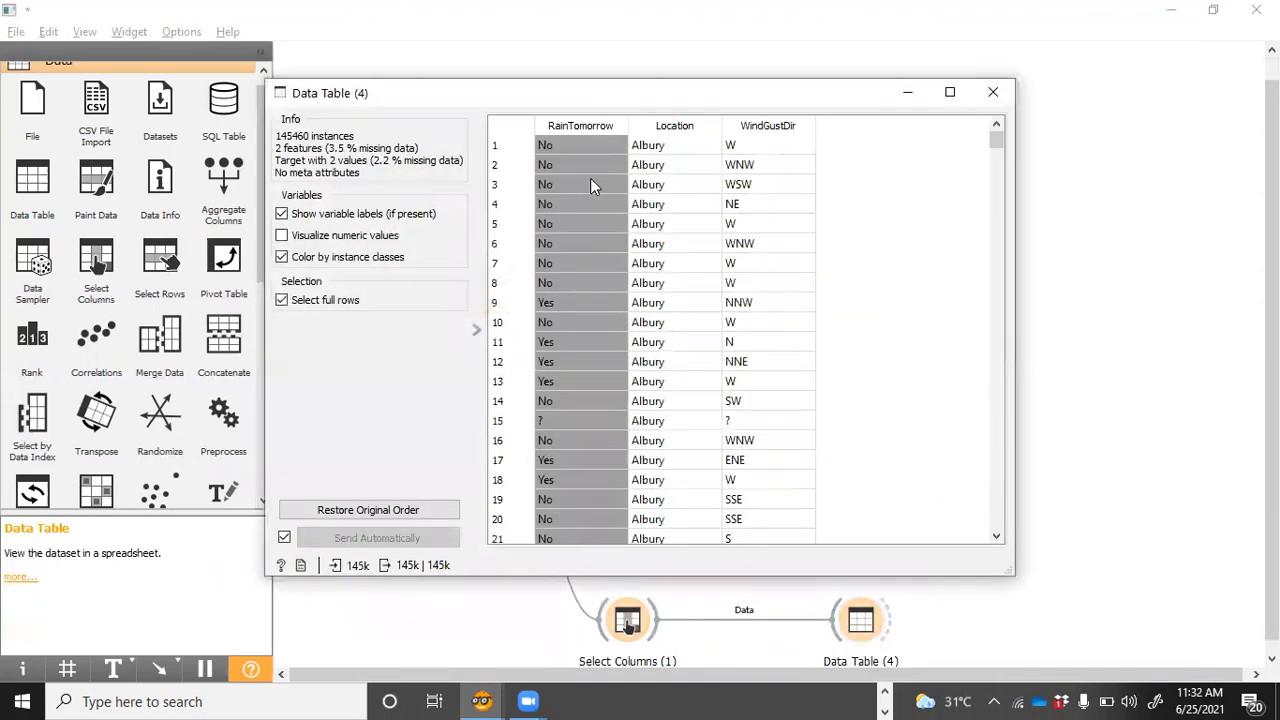
click(1001, 92)
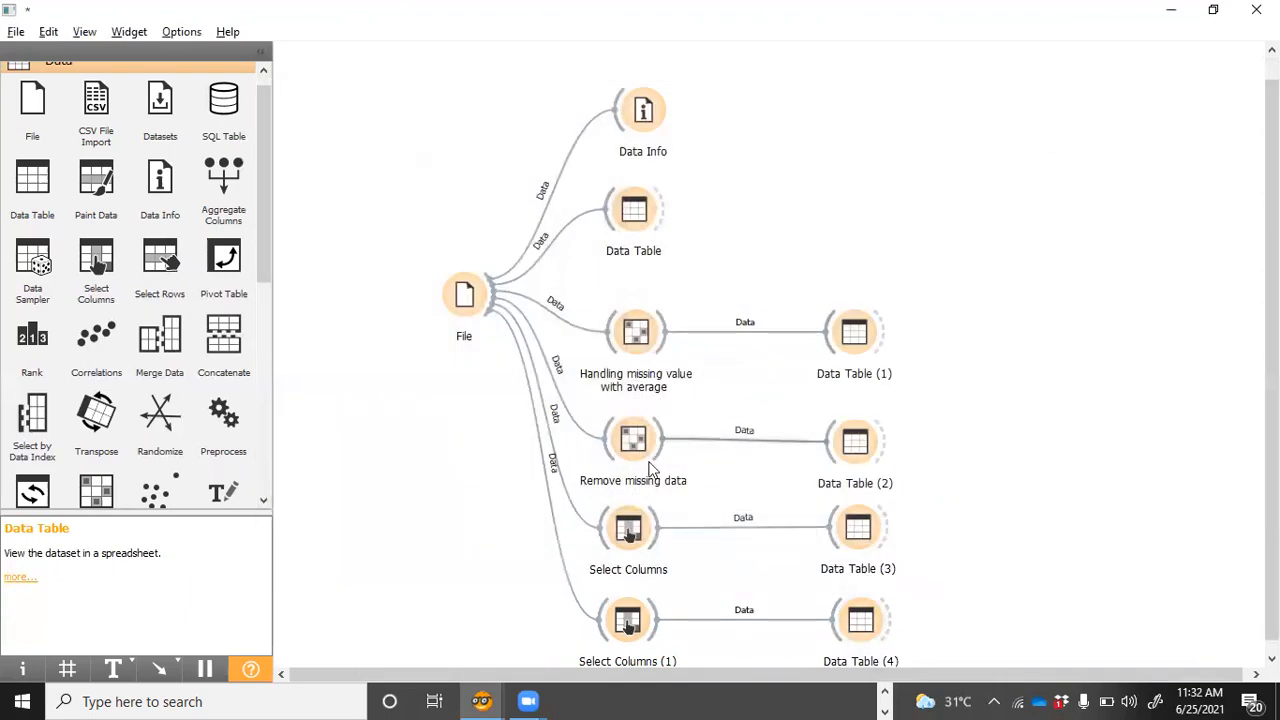
Step: Rename the first Select Columns widget as "Numeric coloms"
click(634, 538)
key(F2)
text(Numeric c)
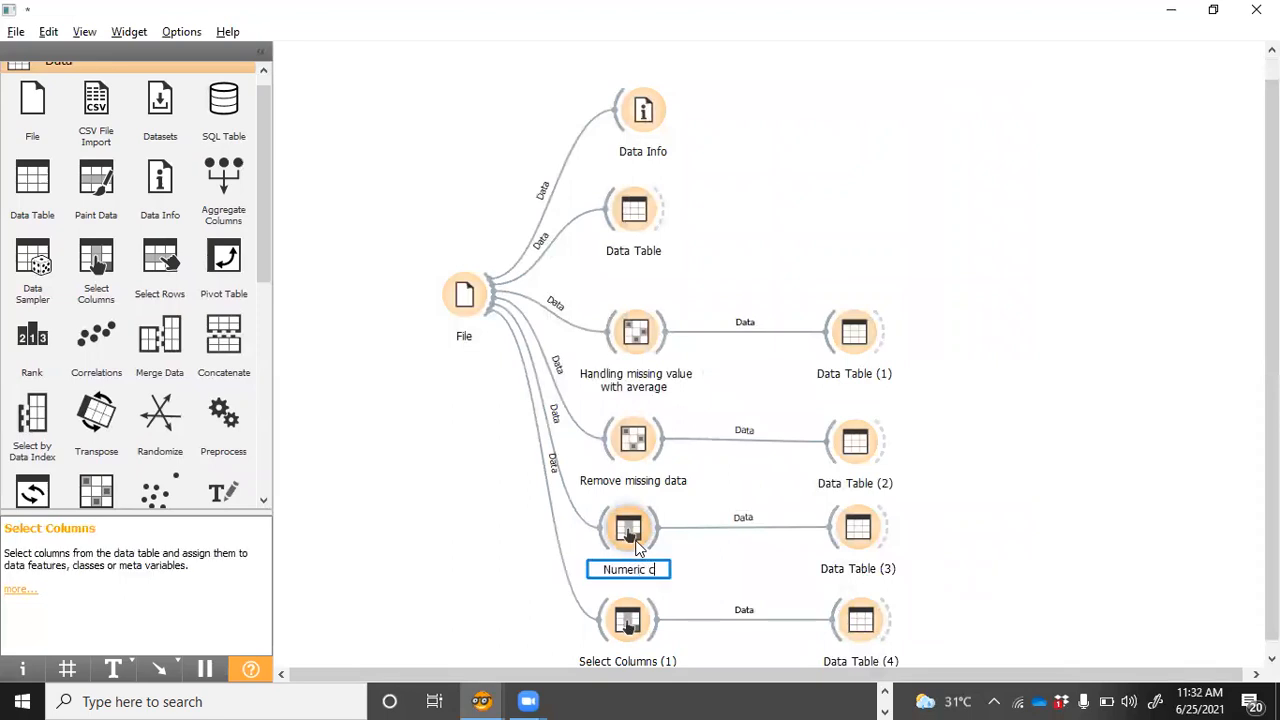
text(oloms)
key(Return)
Step: Rename the second Select Columns widget as "Categorical coloms"
scroll(639, 542, down, 1)
click(629, 622)
key(F2)
text(Ca)
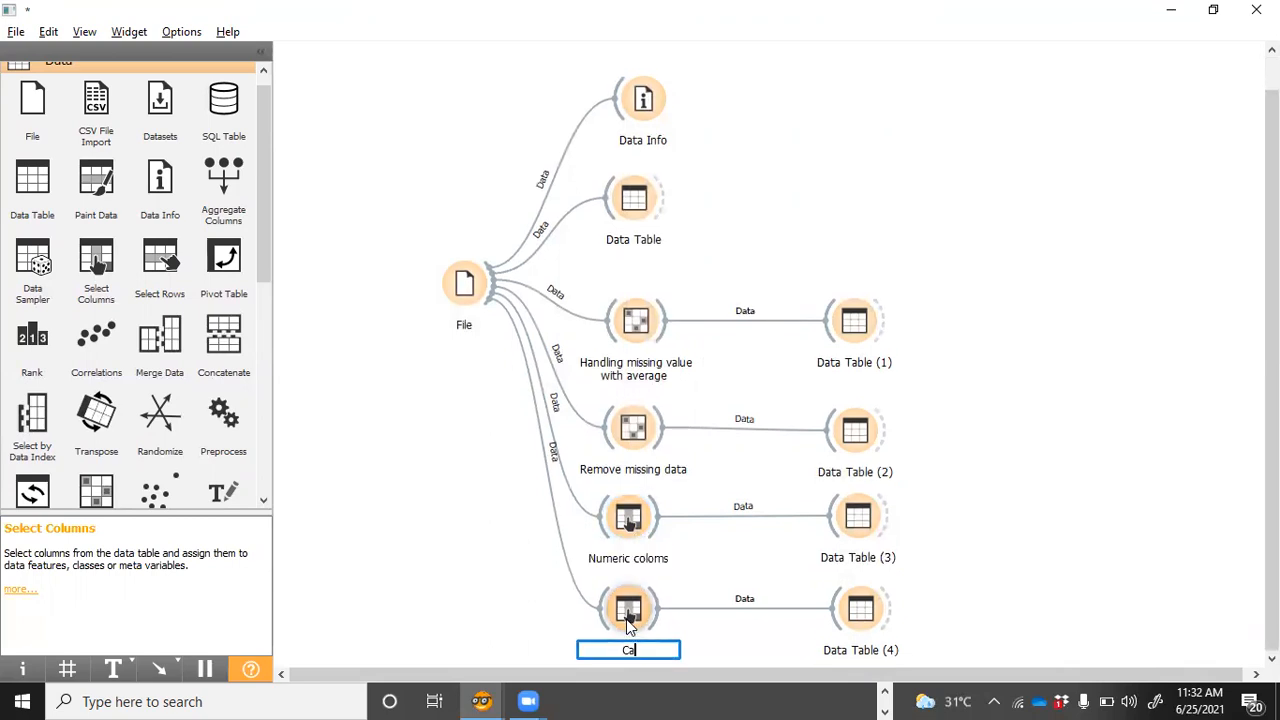
text(tegorical coloms)
key(Return)
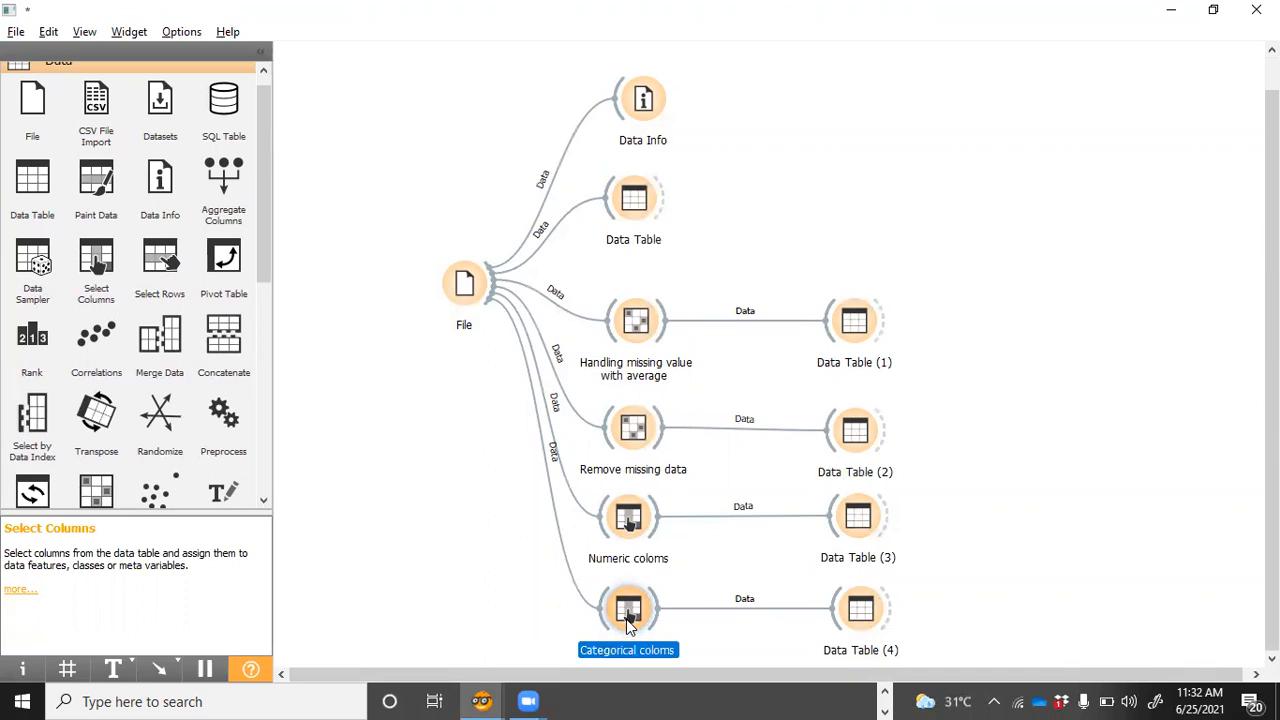
Step: Add a Merge Data widget taking Data Table (3) as Data and Data Table (4) as Extra Data, and review its merging options
click(852, 615)
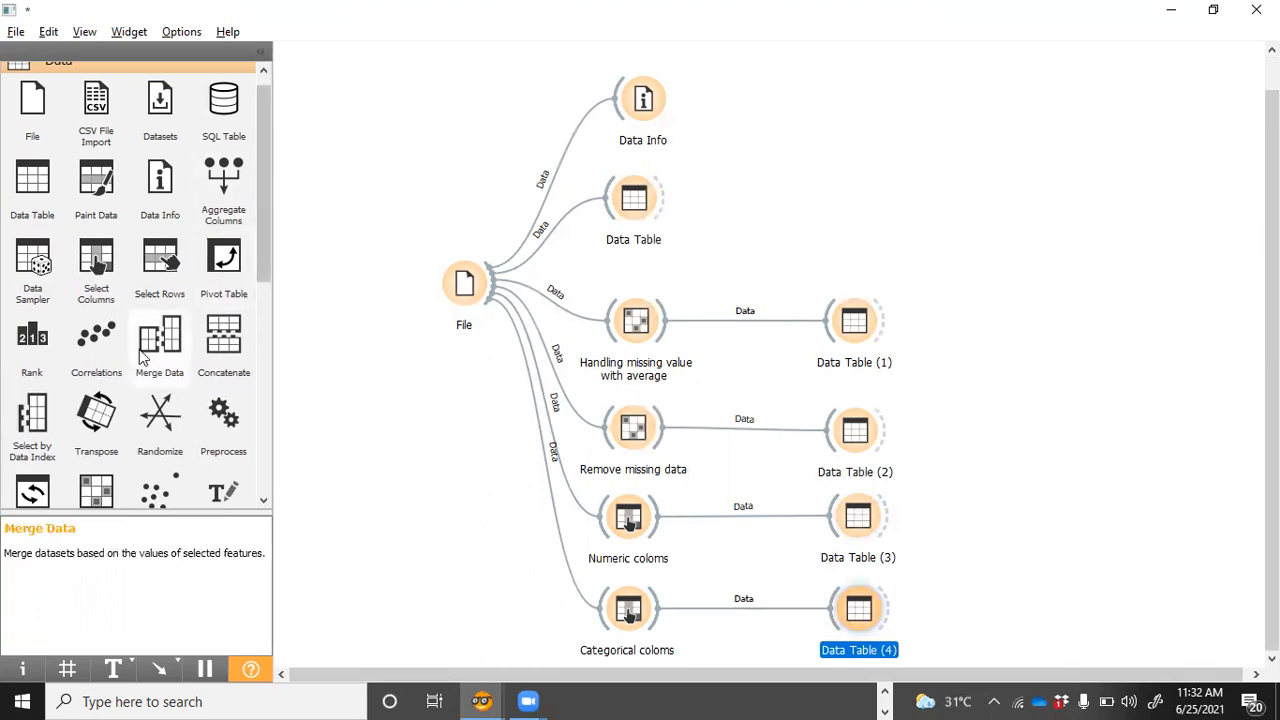
drag(155, 360, 1032, 569)
drag(890, 528, 1005, 558)
drag(890, 608, 1014, 569)
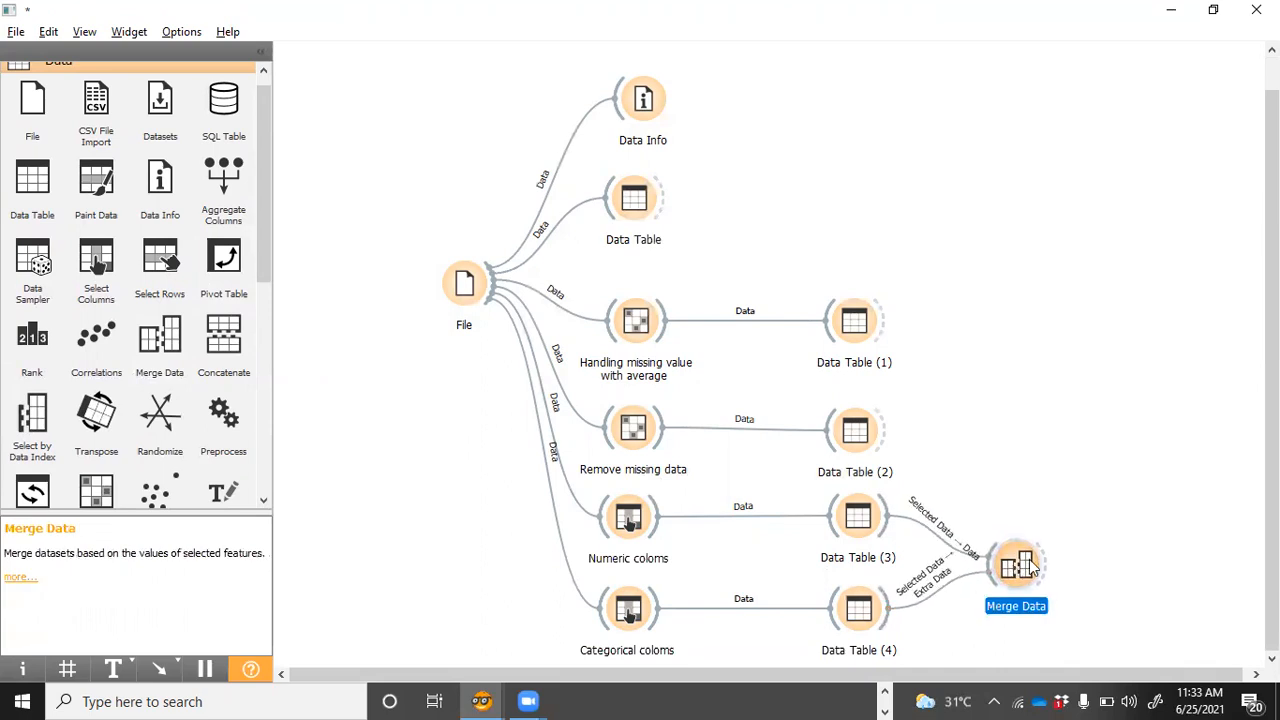
double_click(1022, 566)
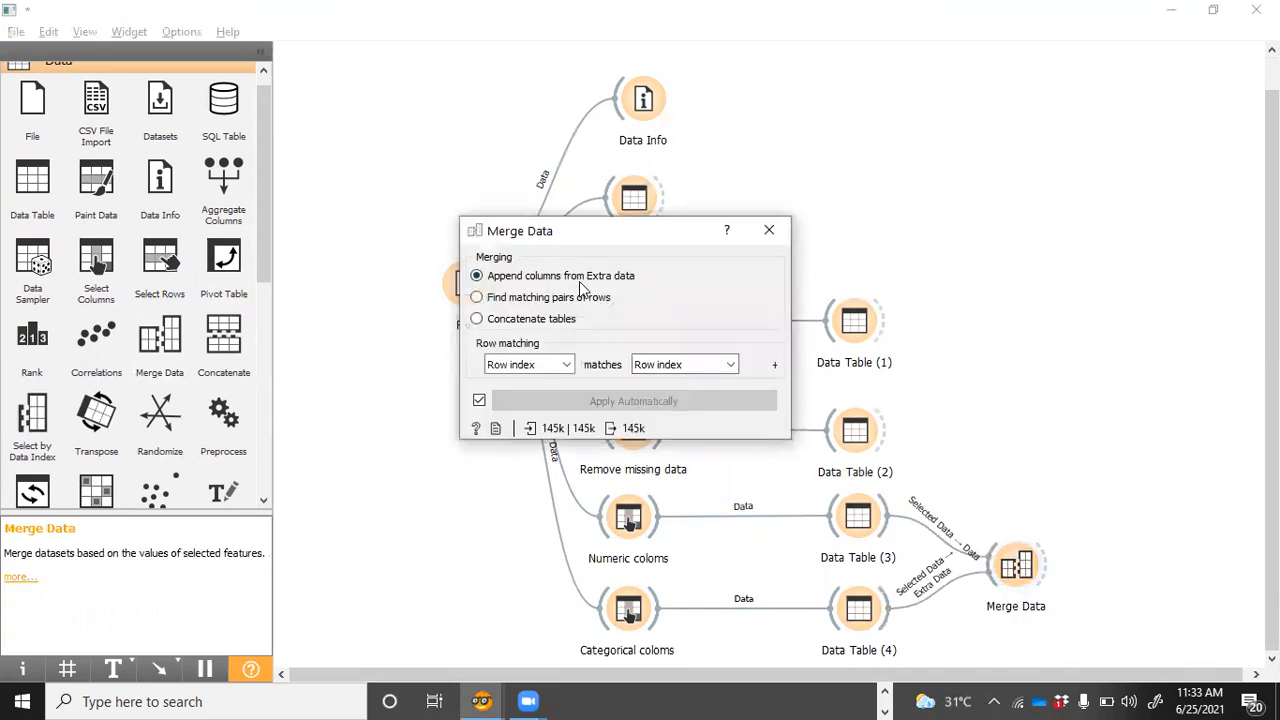
click(776, 234)
Step: Add a Data Table widget connected to Merge Data and open it to view the merged columns
drag(1134, 559, 1136, 561)
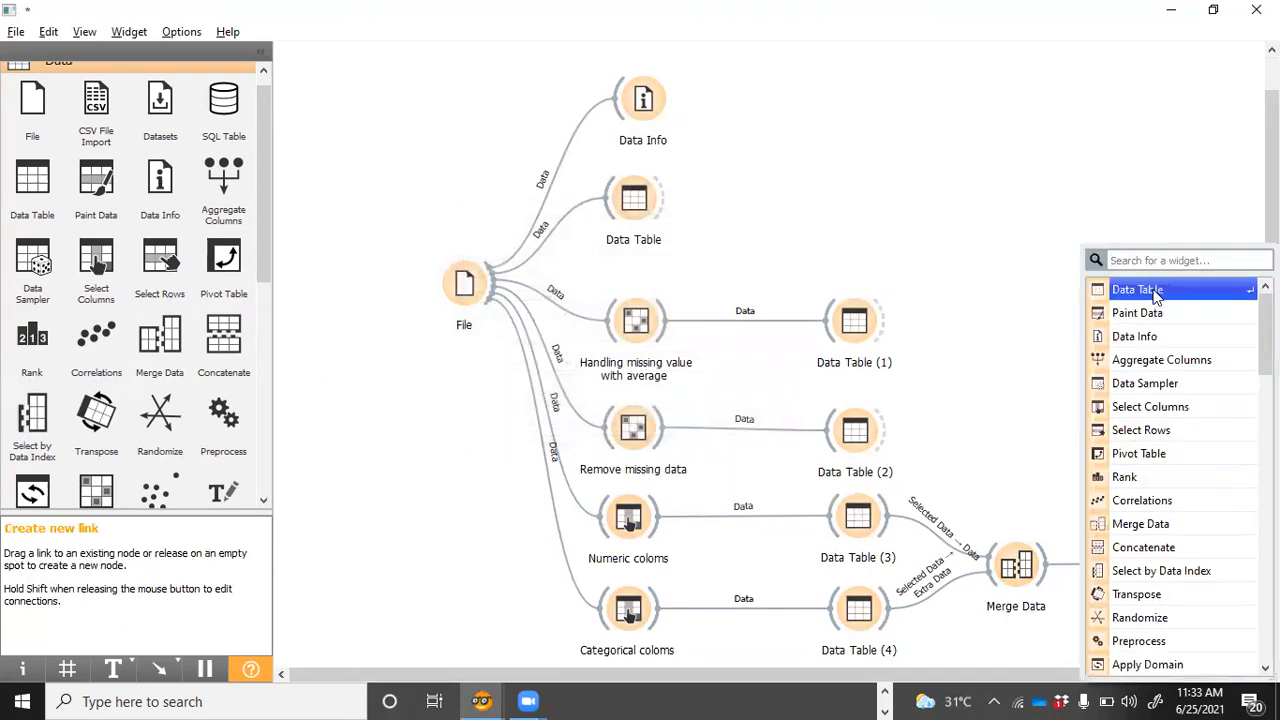
click(1140, 290)
double_click(1162, 568)
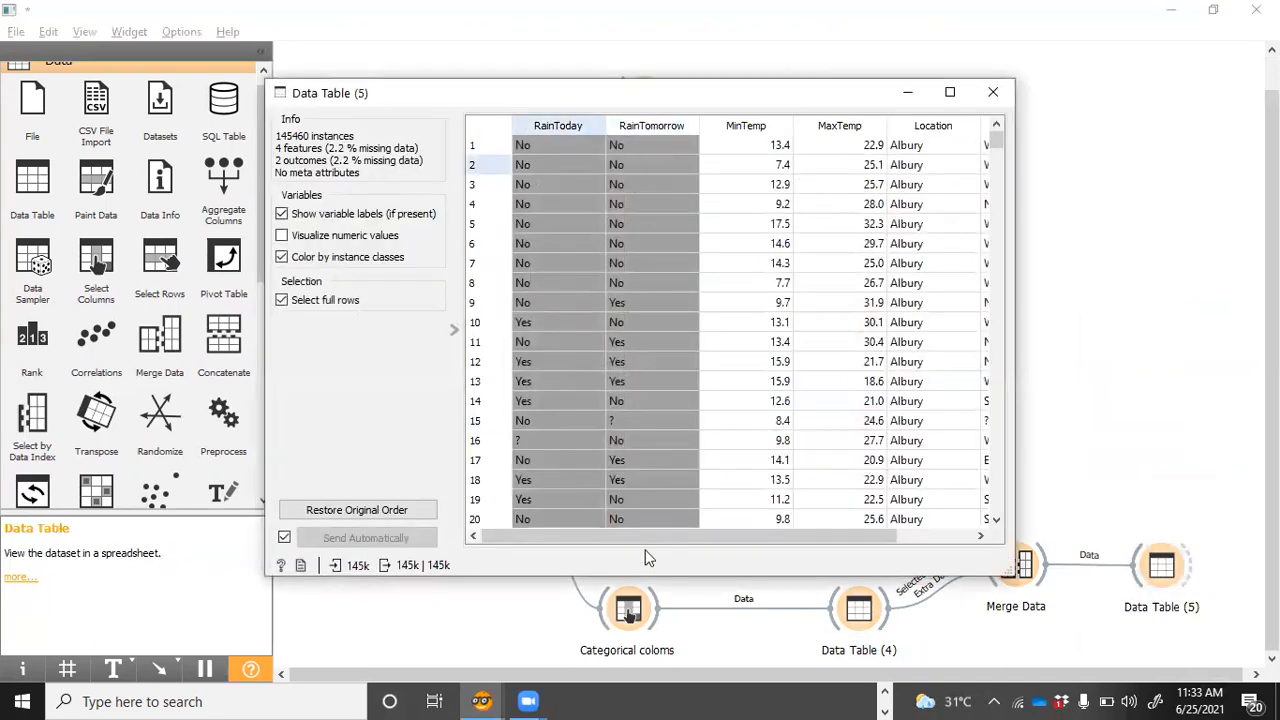
Step: Look across the columns of the merged data in Data Table (5), and close the table
drag(654, 540, 819, 545)
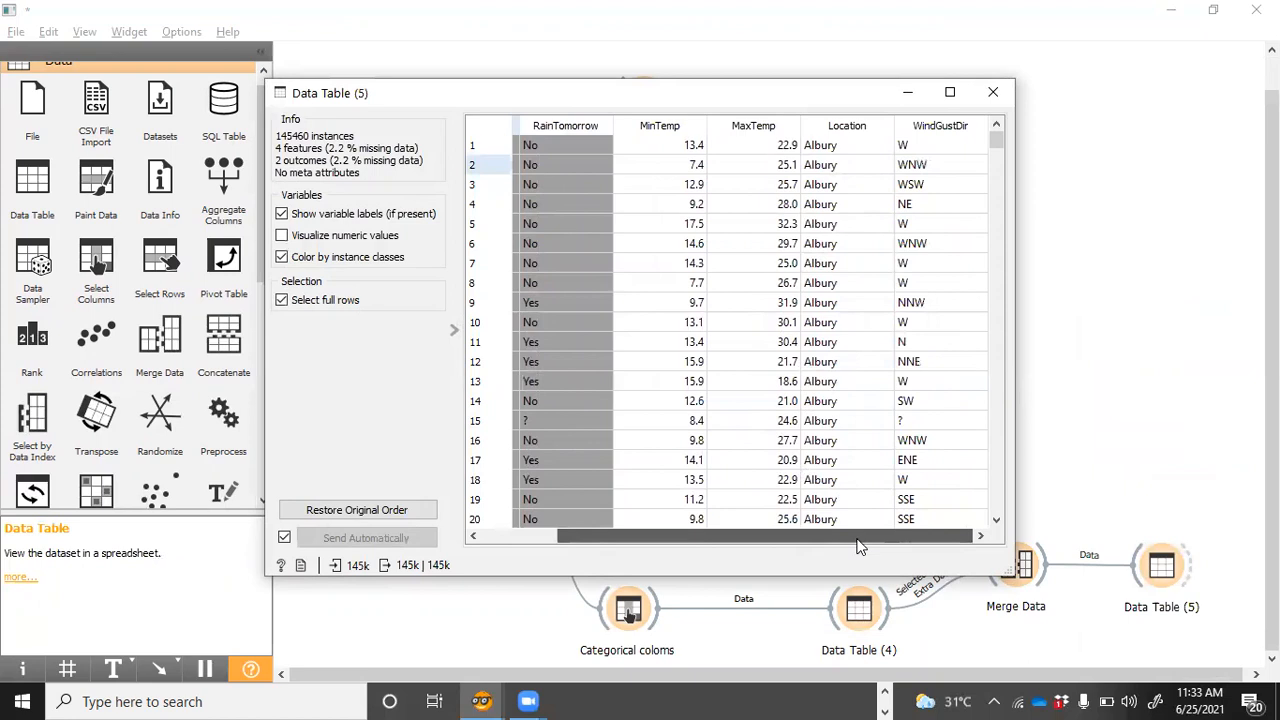
drag(697, 532, 560, 536)
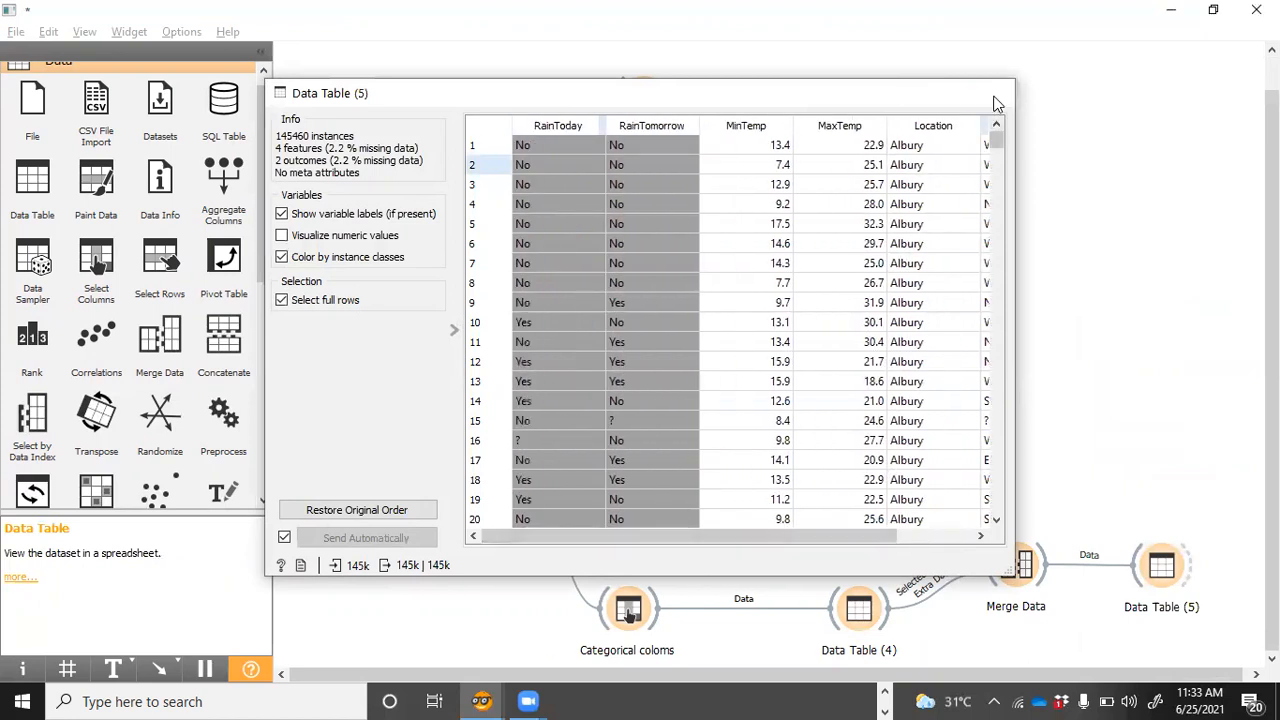
click(993, 92)
Step: Shift the Data Table and Data Info widgets down and add a Preprocess widget above them, connected to File
drag(264, 200, 279, 160)
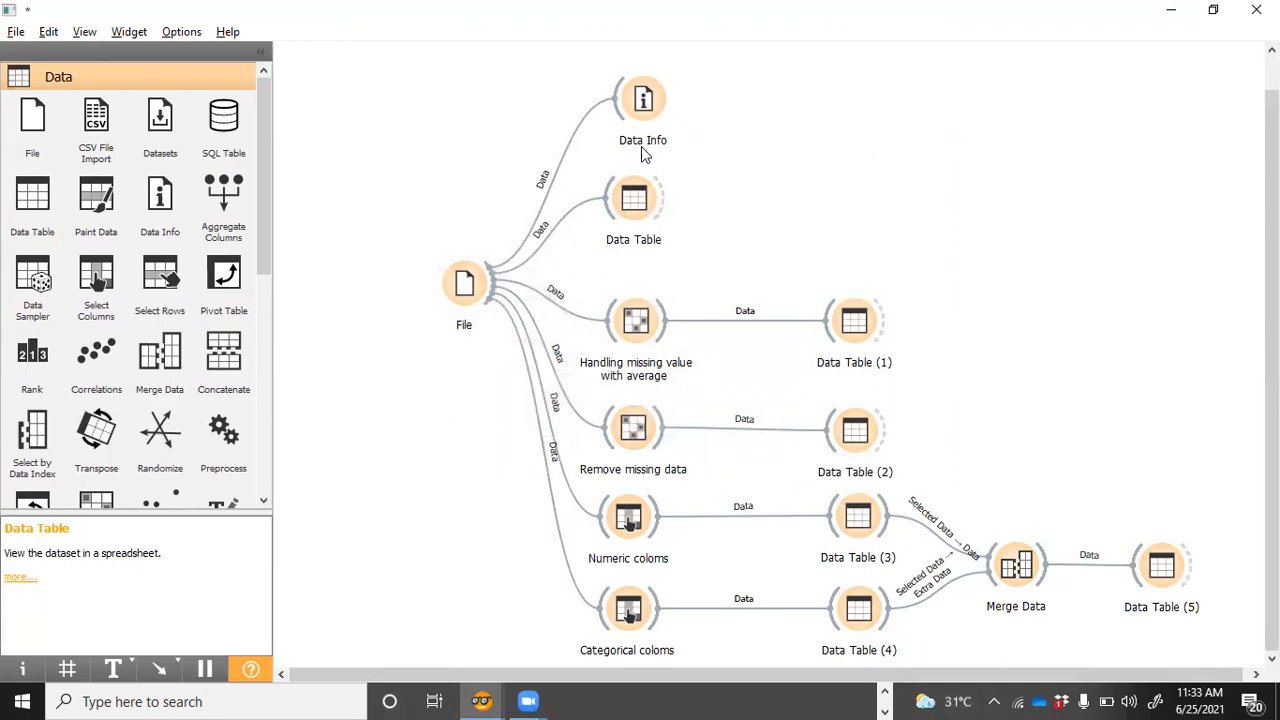
drag(630, 203, 633, 239)
drag(623, 117, 620, 172)
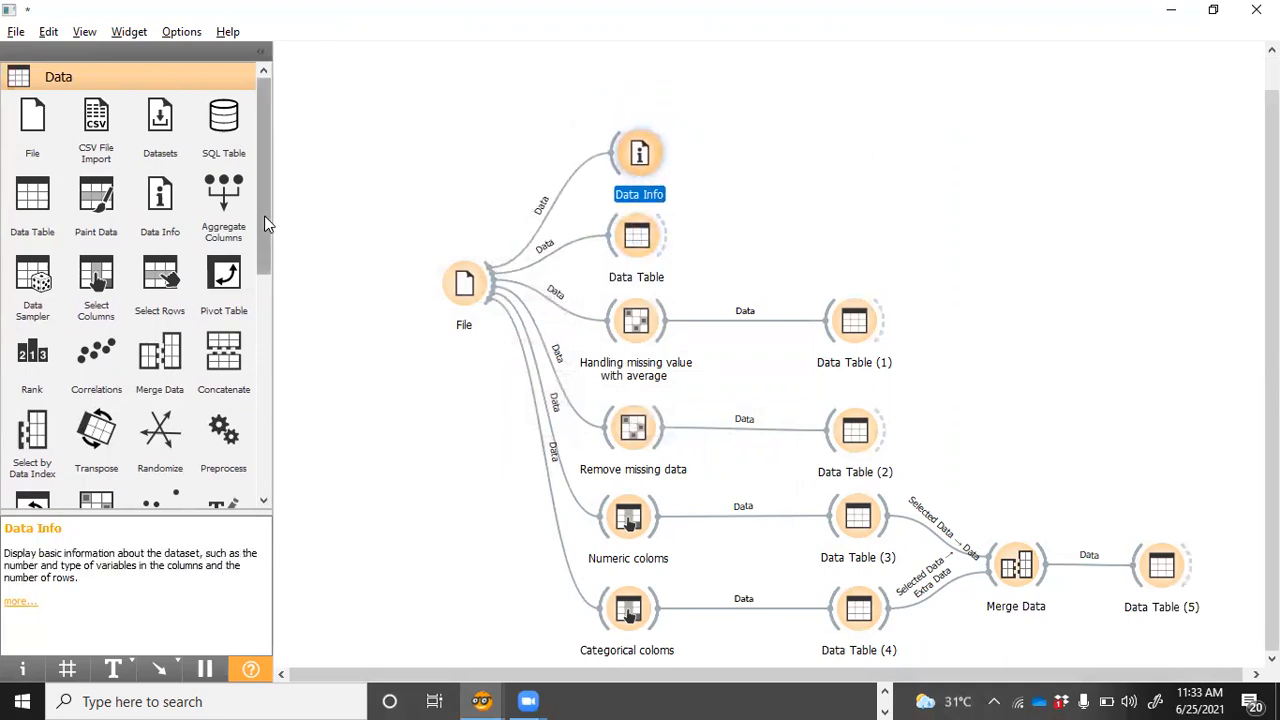
drag(214, 456, 638, 70)
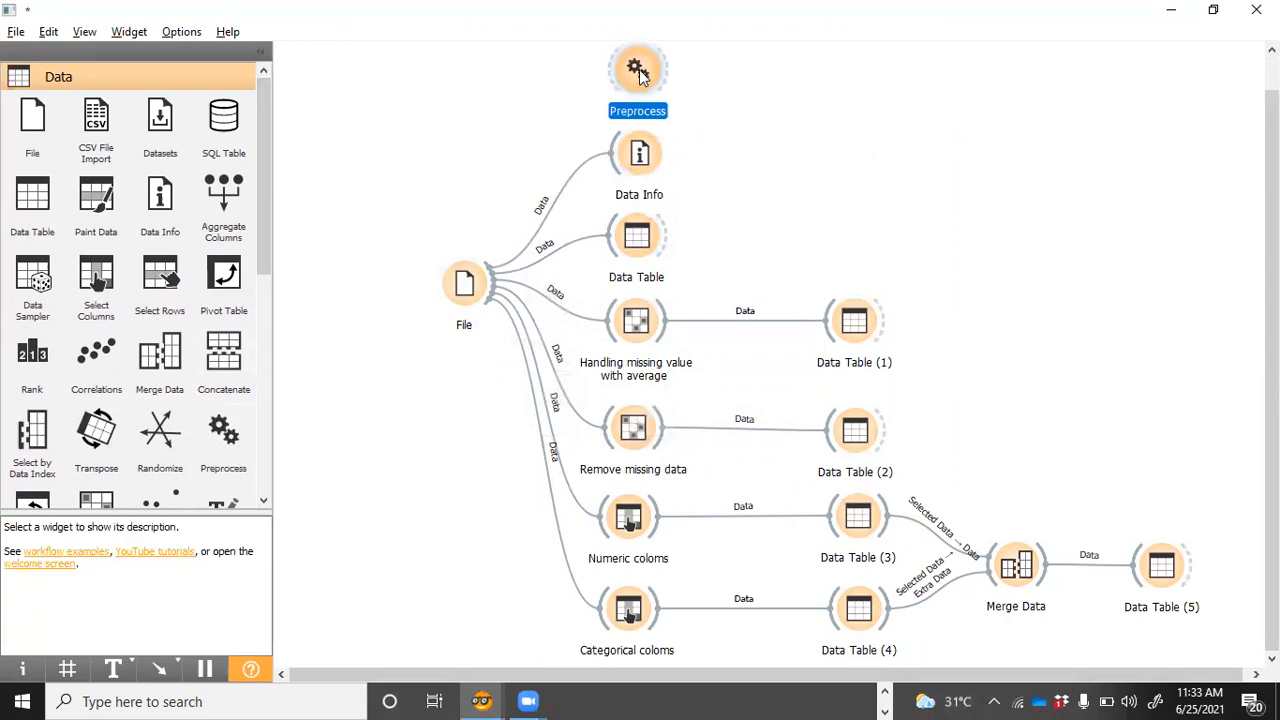
drag(497, 290, 645, 75)
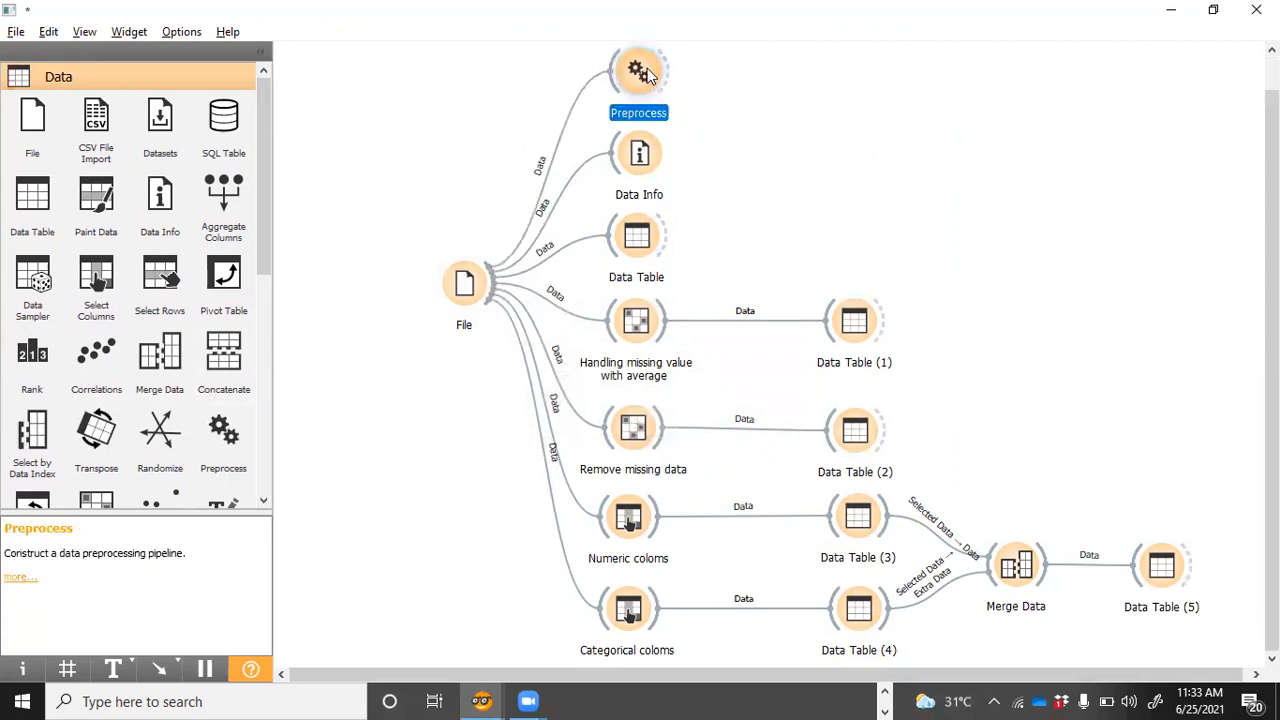
Step: Set up Preprocess with Impute Missing Values using Average/Most frequent and Remove Sparse Features for missing values at 5 percent
double_click(642, 72)
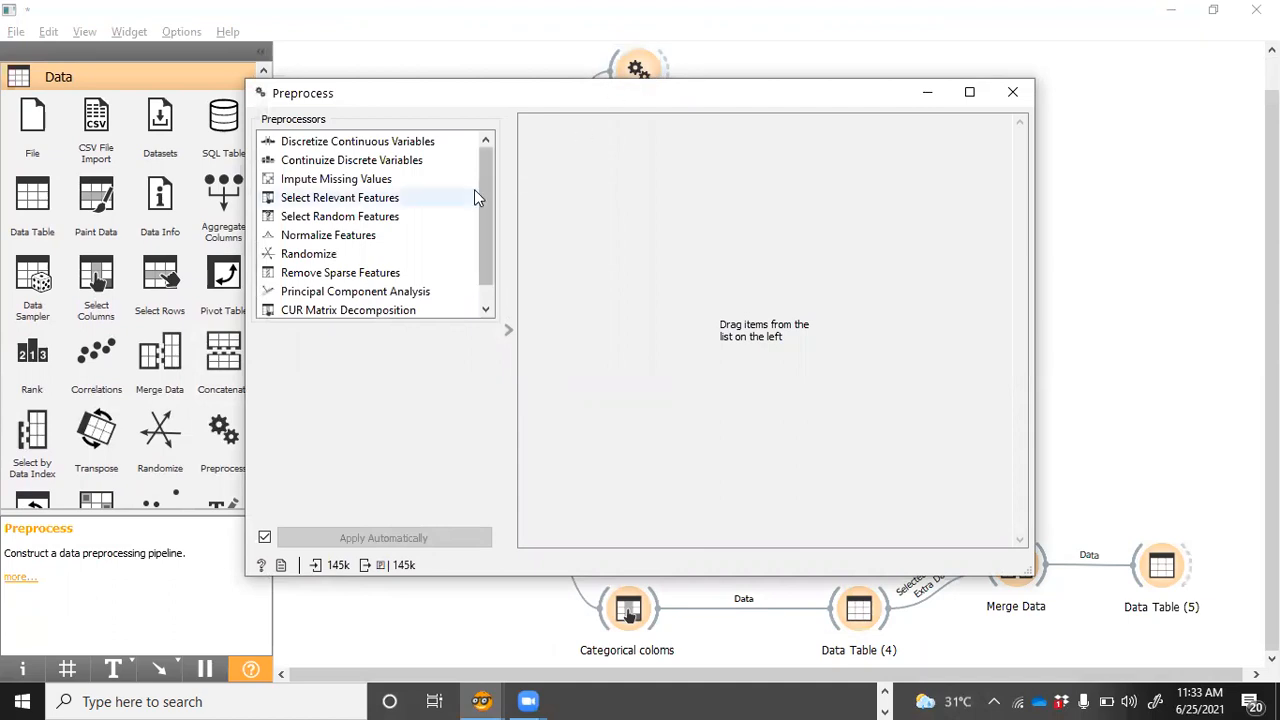
click(366, 179)
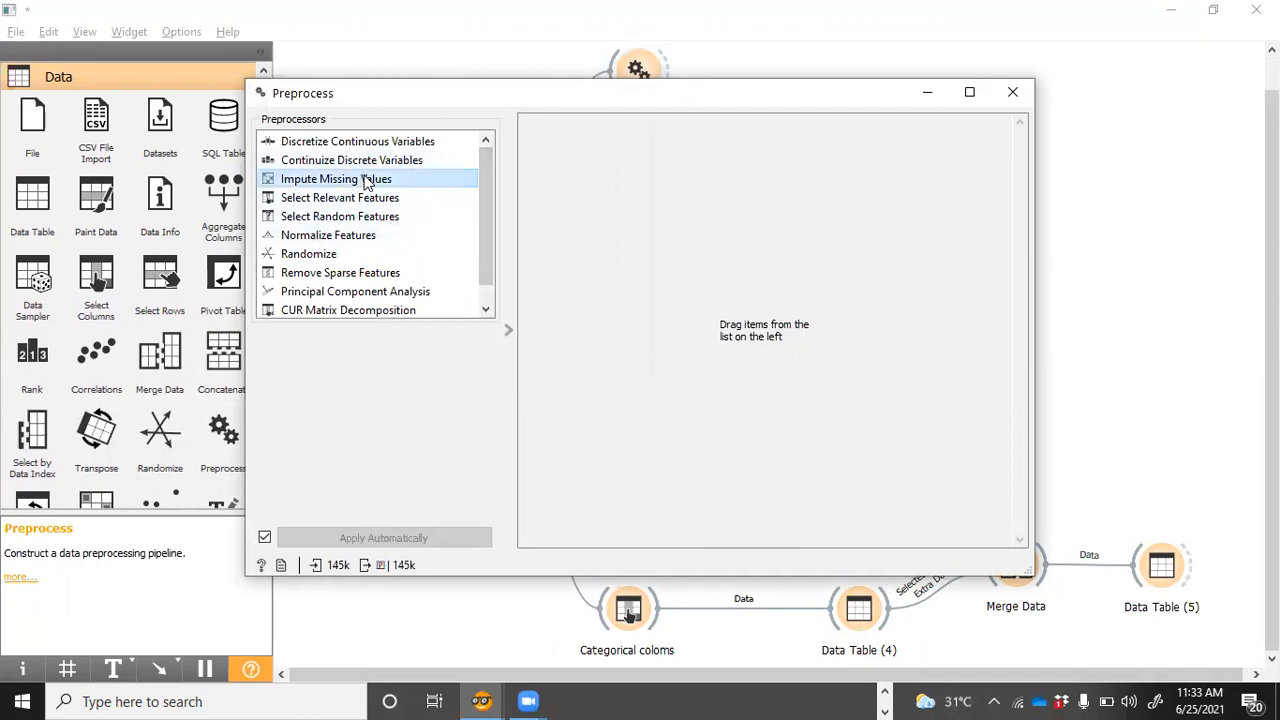
drag(382, 188, 871, 171)
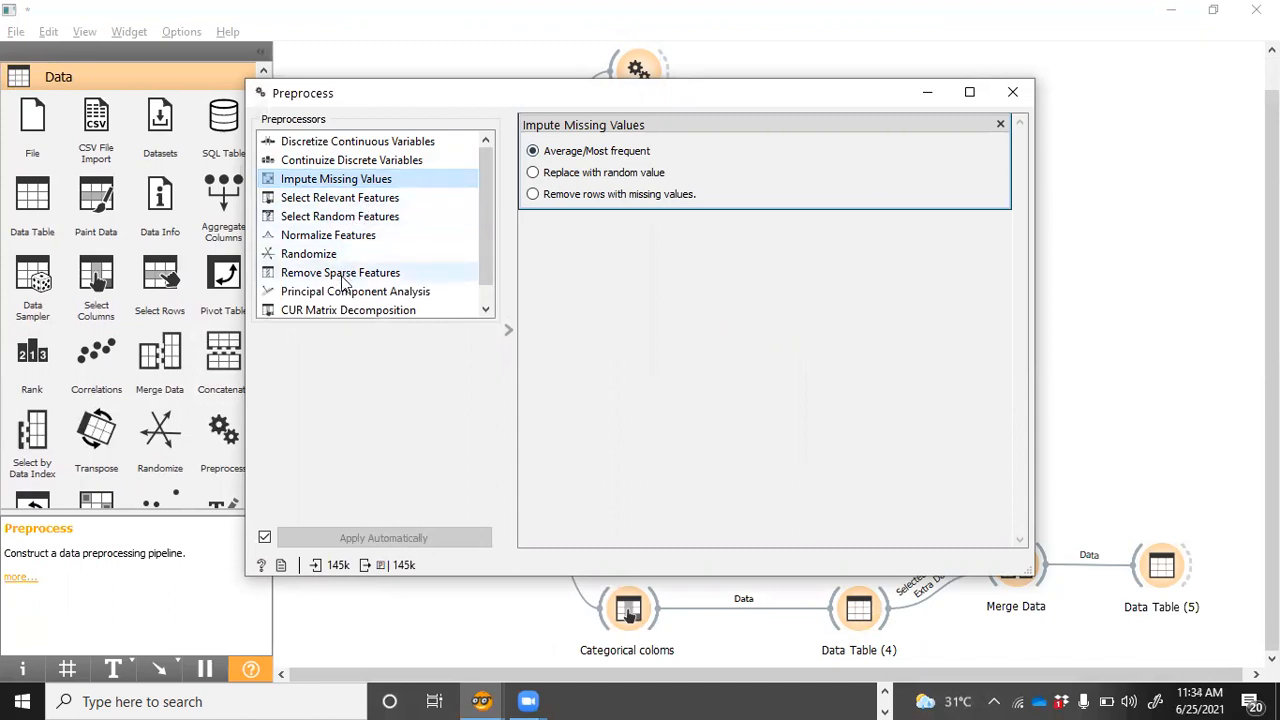
drag(345, 282, 642, 262)
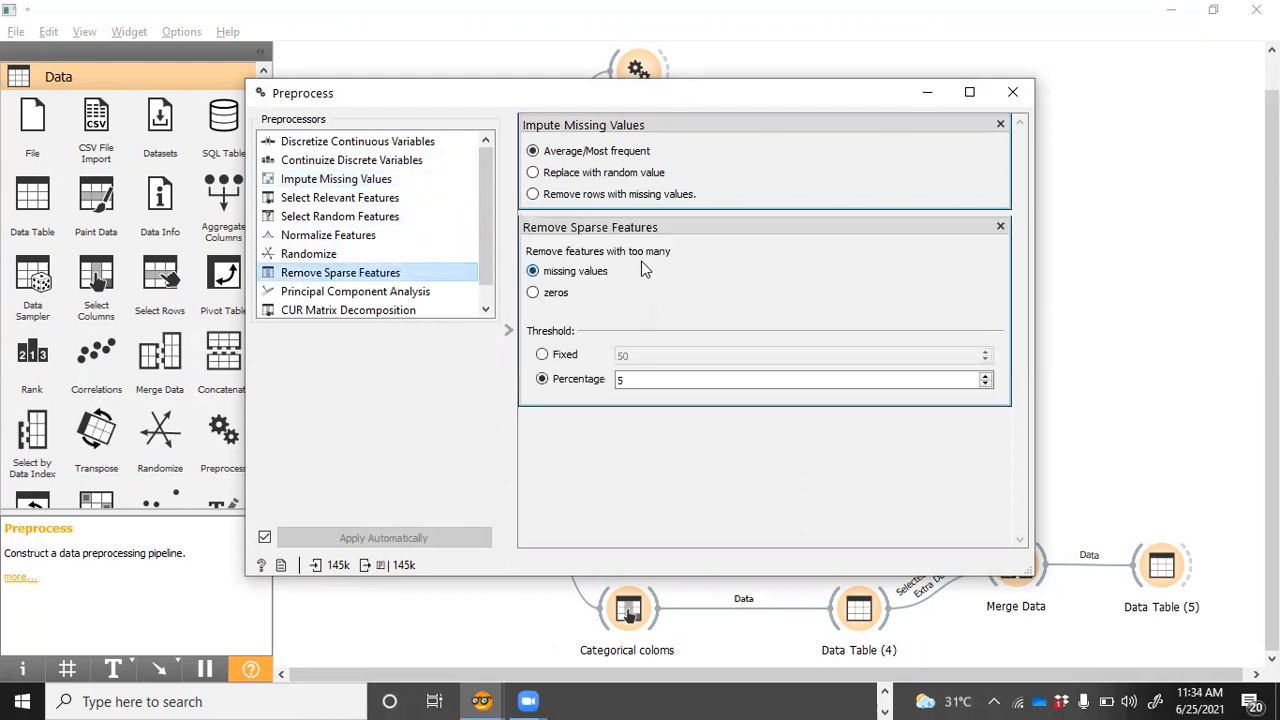
click(533, 271)
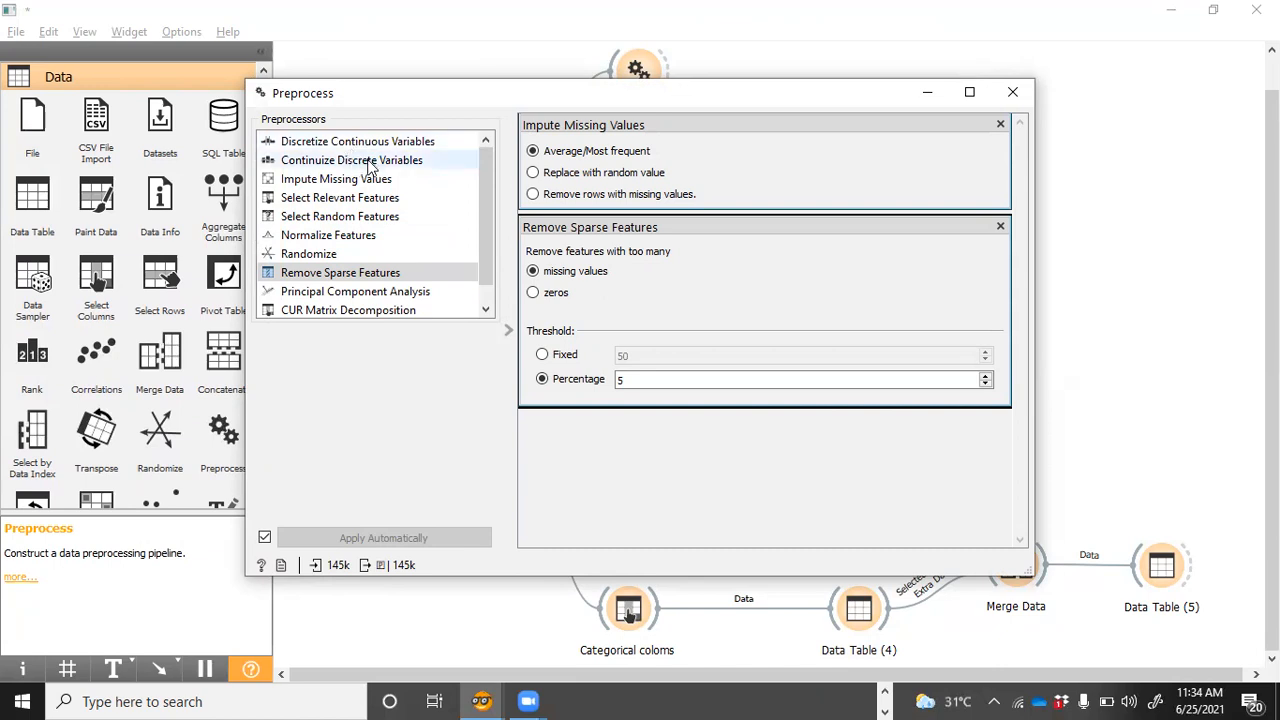
drag(489, 232, 482, 184)
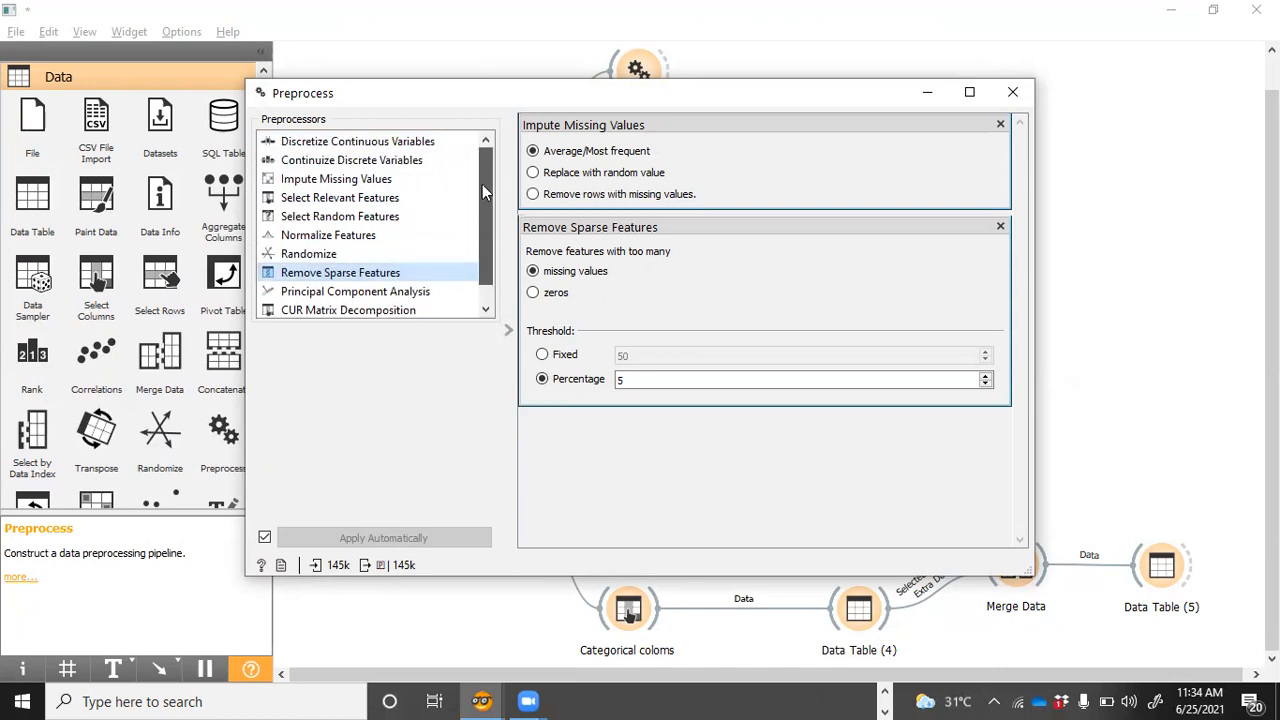
click(1012, 91)
Step: Add a Data Table widget connected to Preprocess and examine the preprocessed data through its last columns and rows
drag(667, 80, 793, 75)
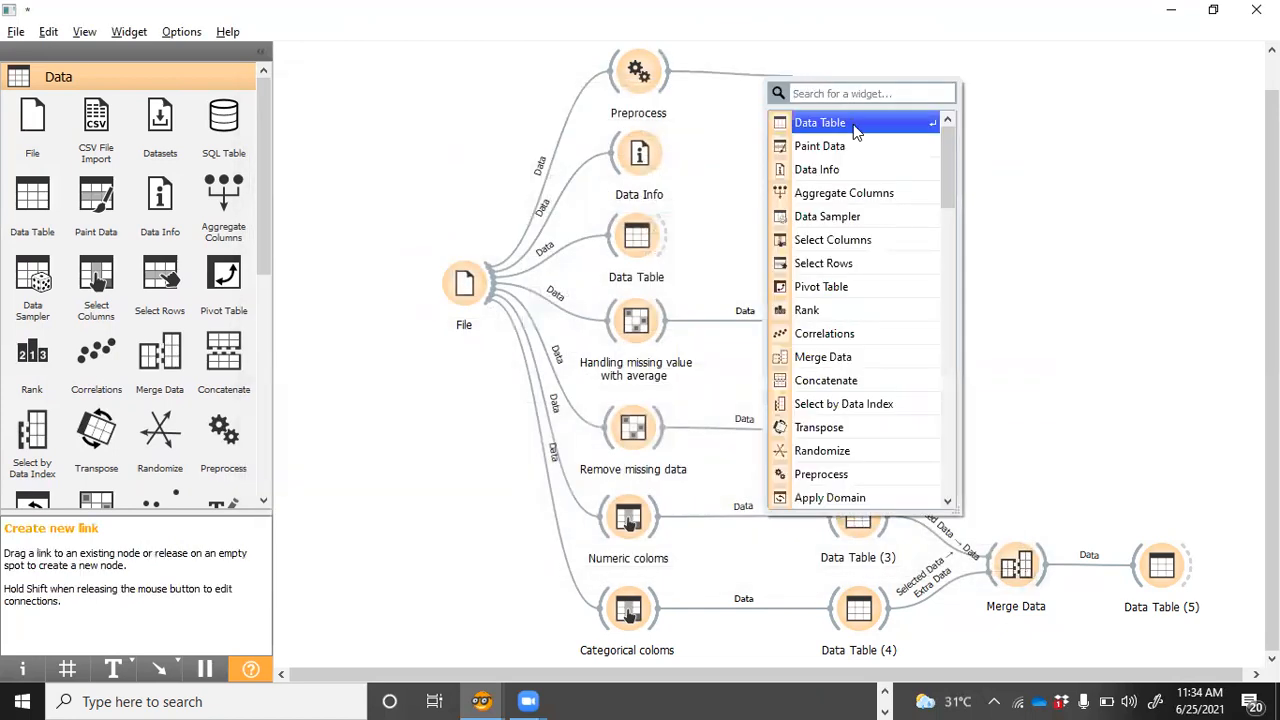
click(855, 126)
double_click(836, 77)
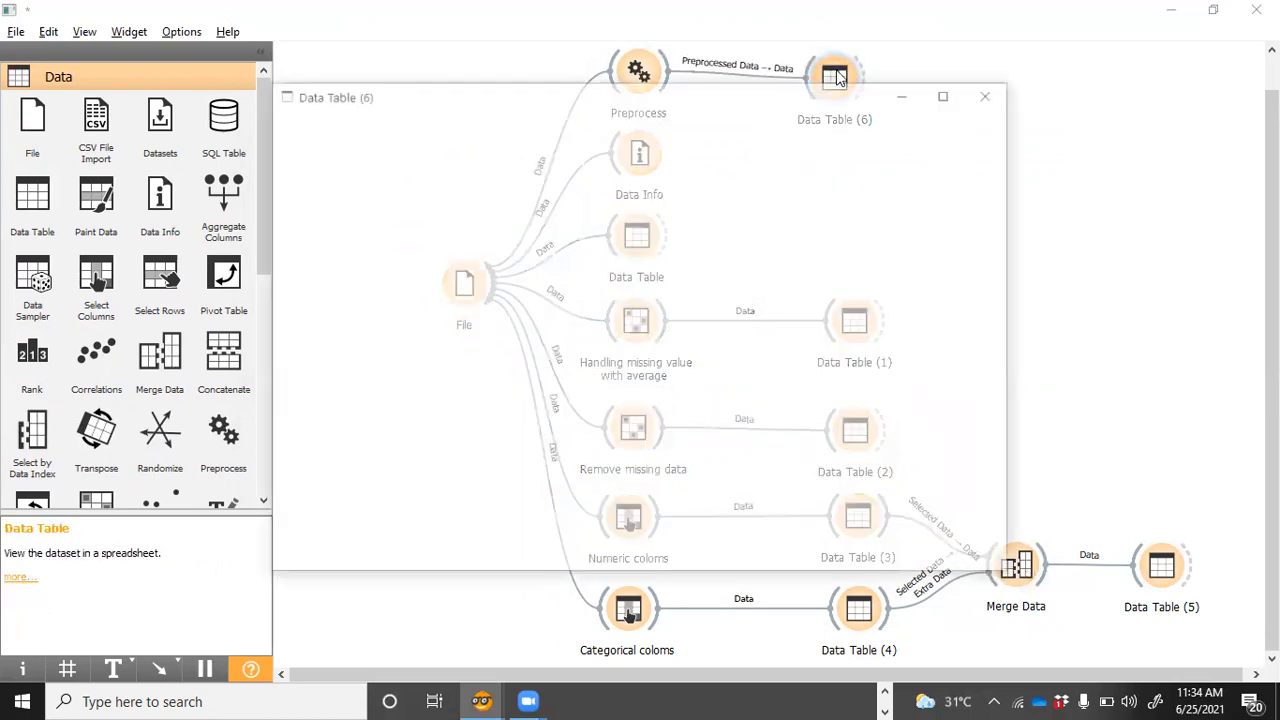
drag(568, 535, 490, 545)
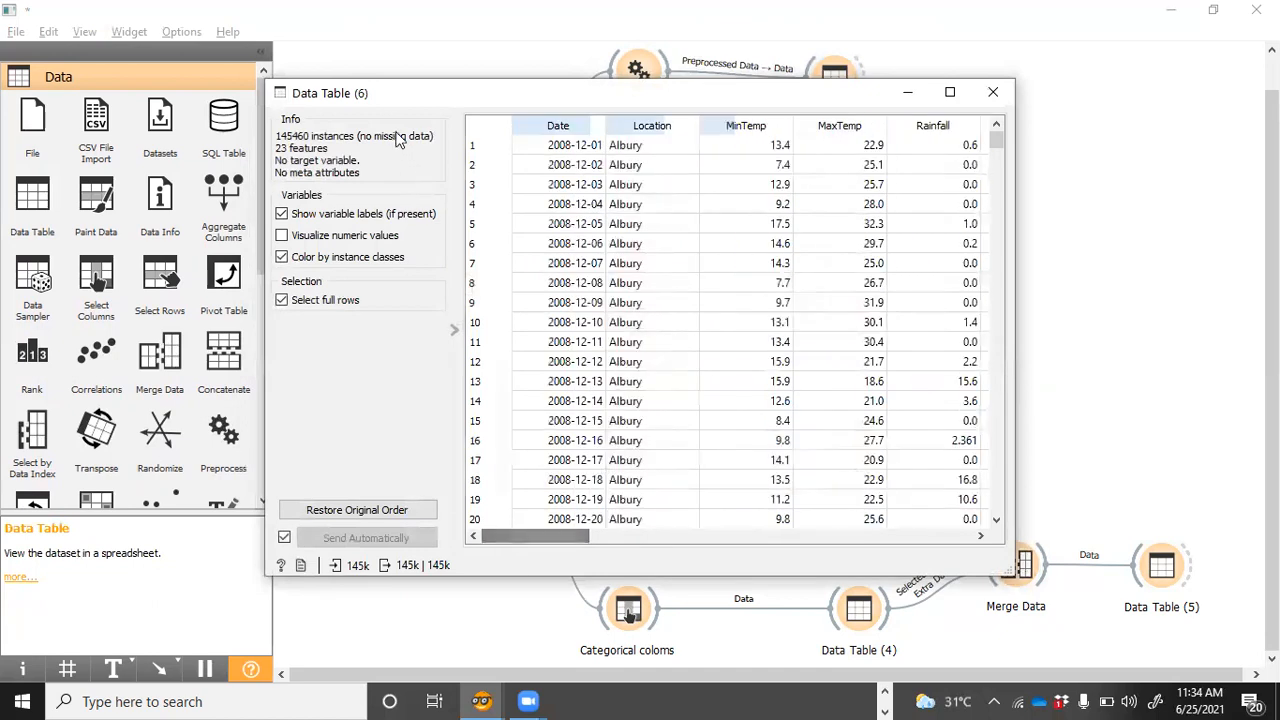
drag(577, 532, 973, 520)
drag(1003, 143, 1010, 520)
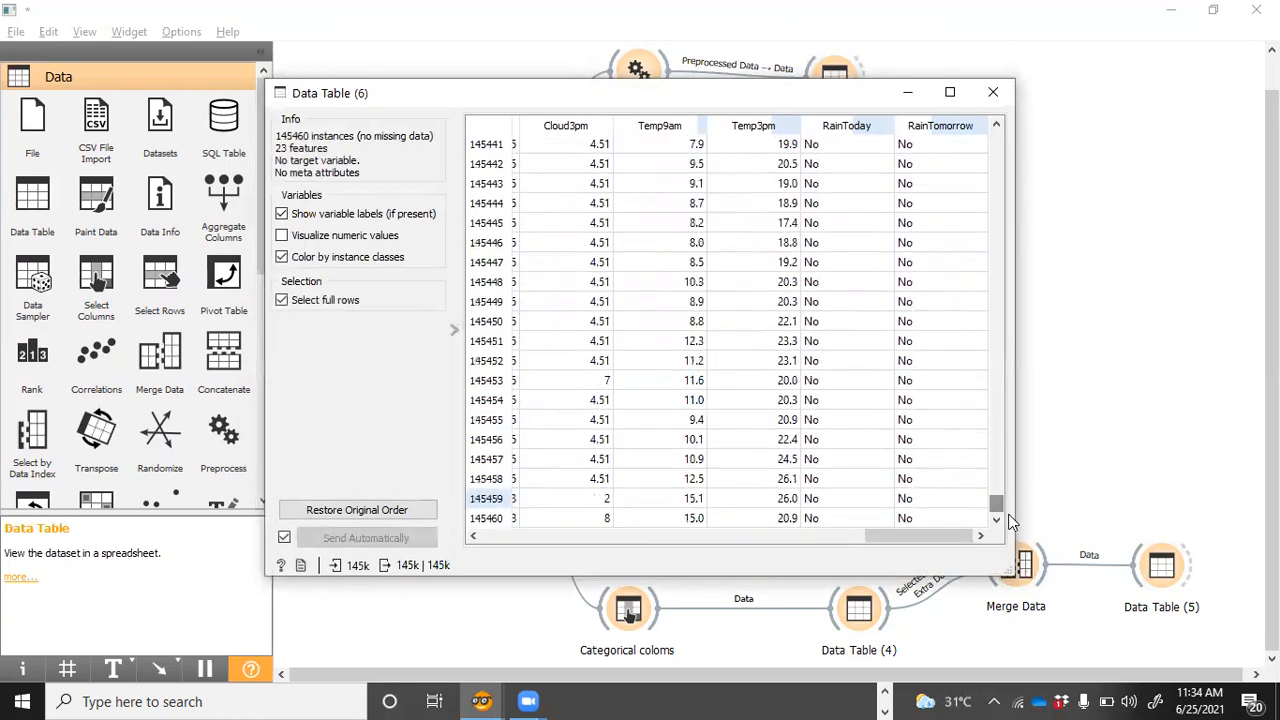
click(1003, 96)
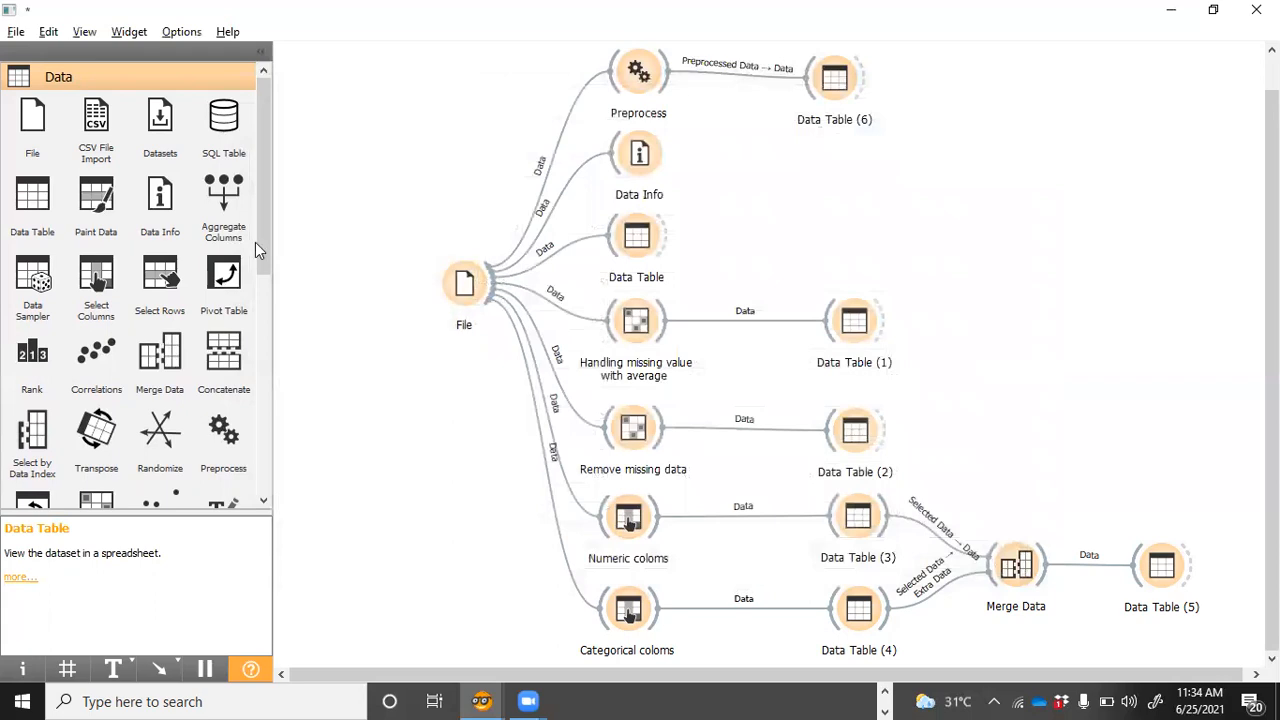
Step: Add a Save Data widget and connect it to the Data Table that follows Preprocess
drag(266, 234, 280, 417)
click(223, 372)
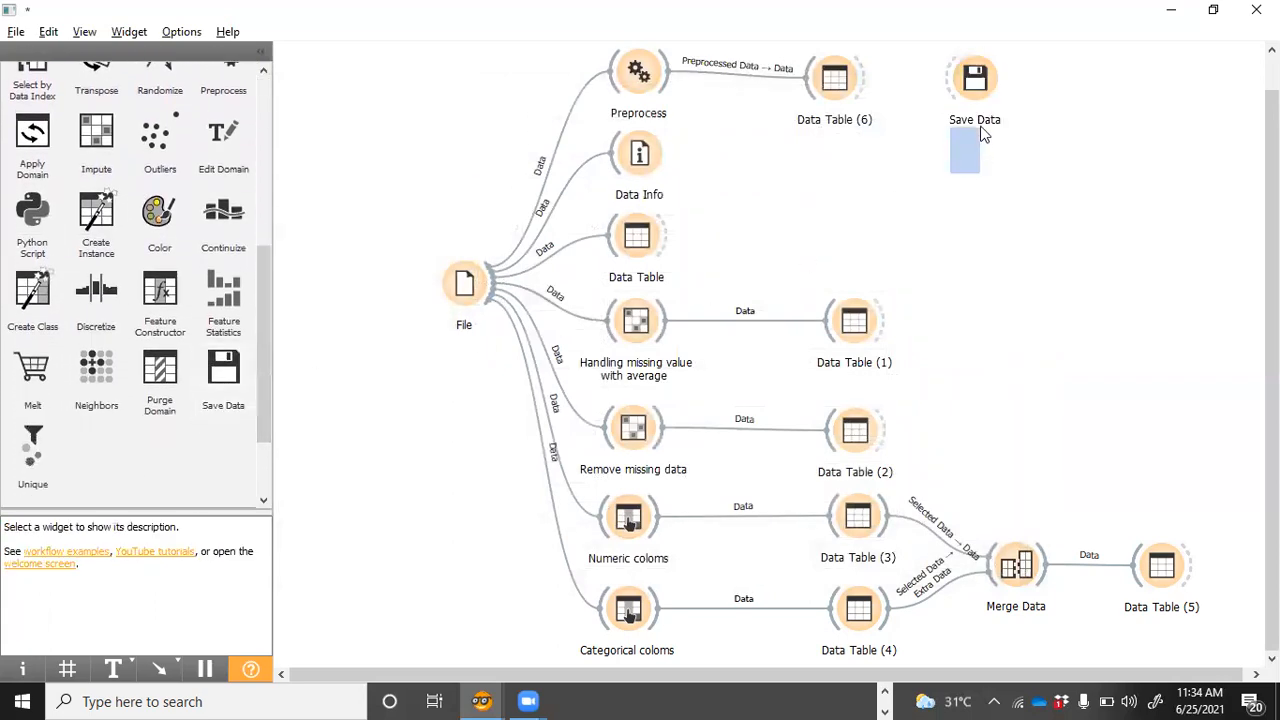
double_click(975, 80)
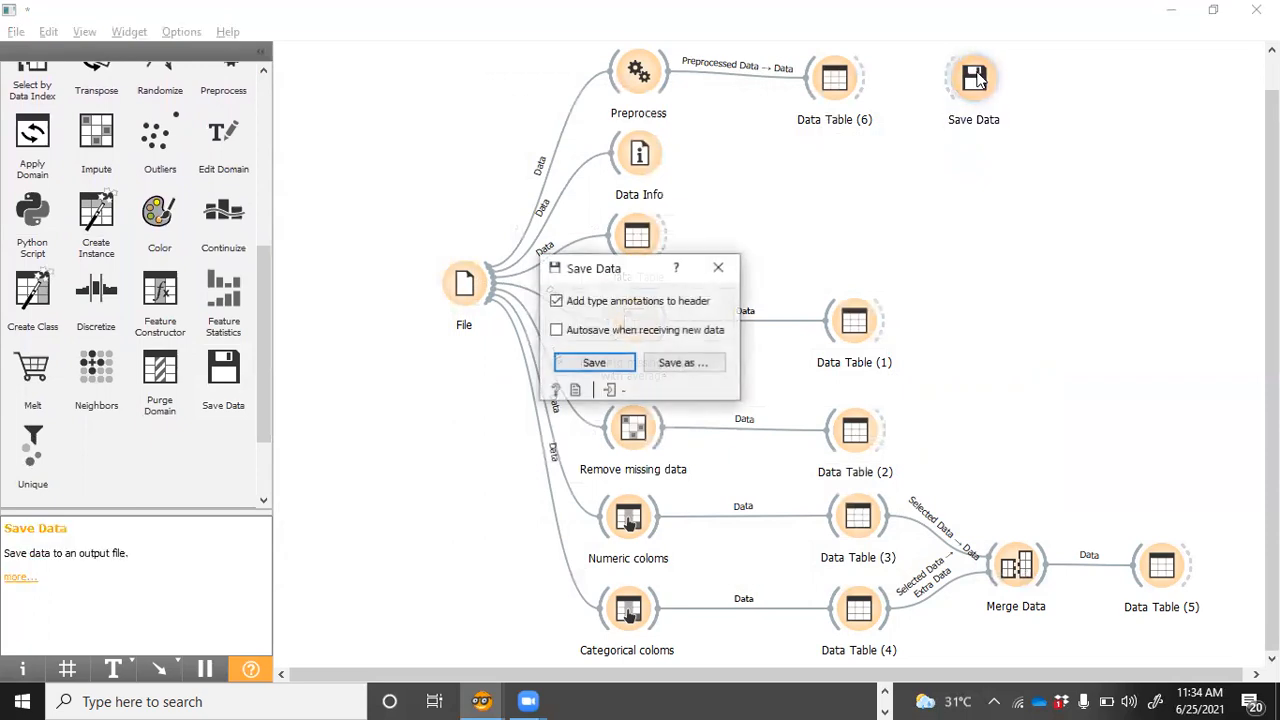
click(719, 268)
drag(866, 88, 1013, 84)
Step: Save the preprocessed data from Save Data as a comma-separated values (.csv) file named DataHujanBaru
double_click(1013, 84)
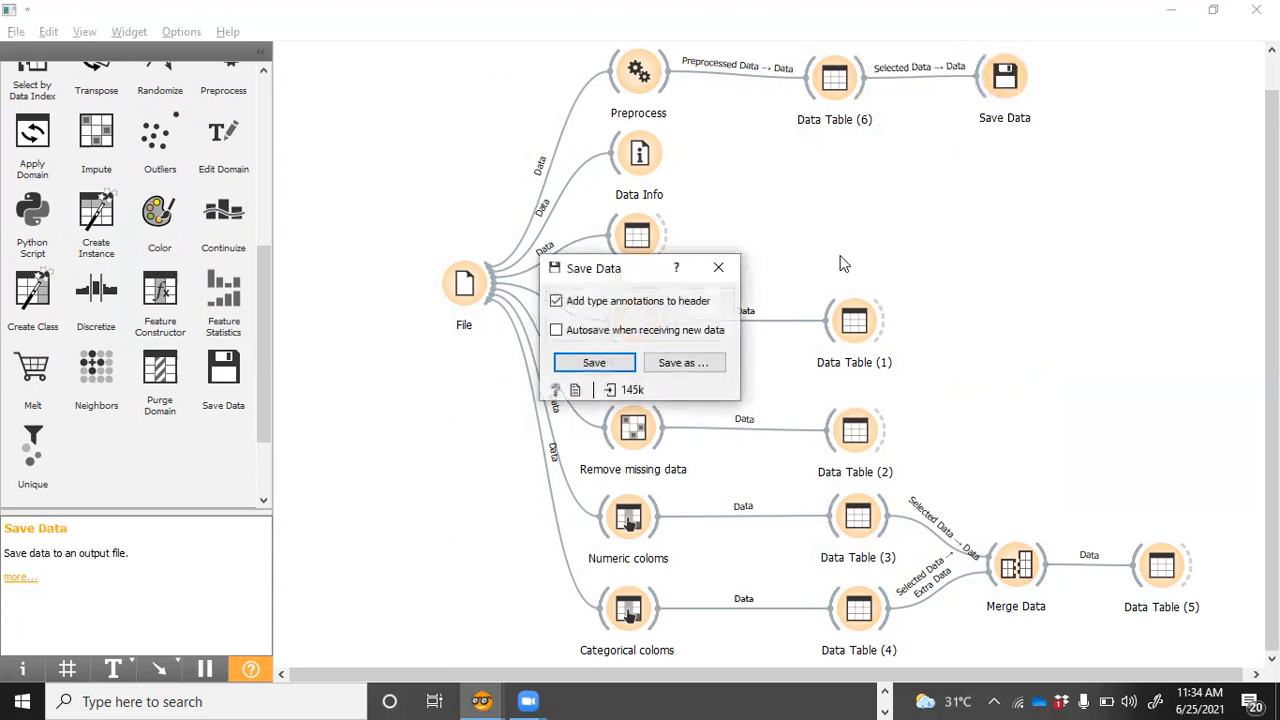
click(612, 366)
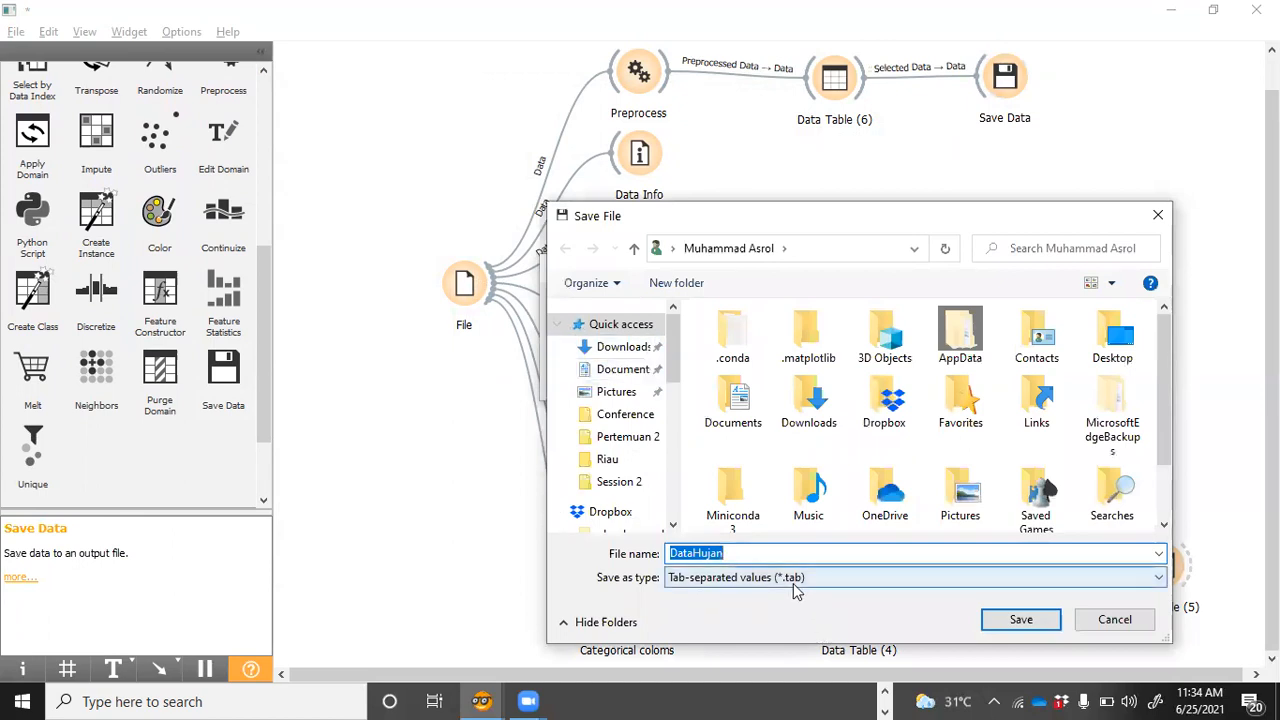
click(788, 579)
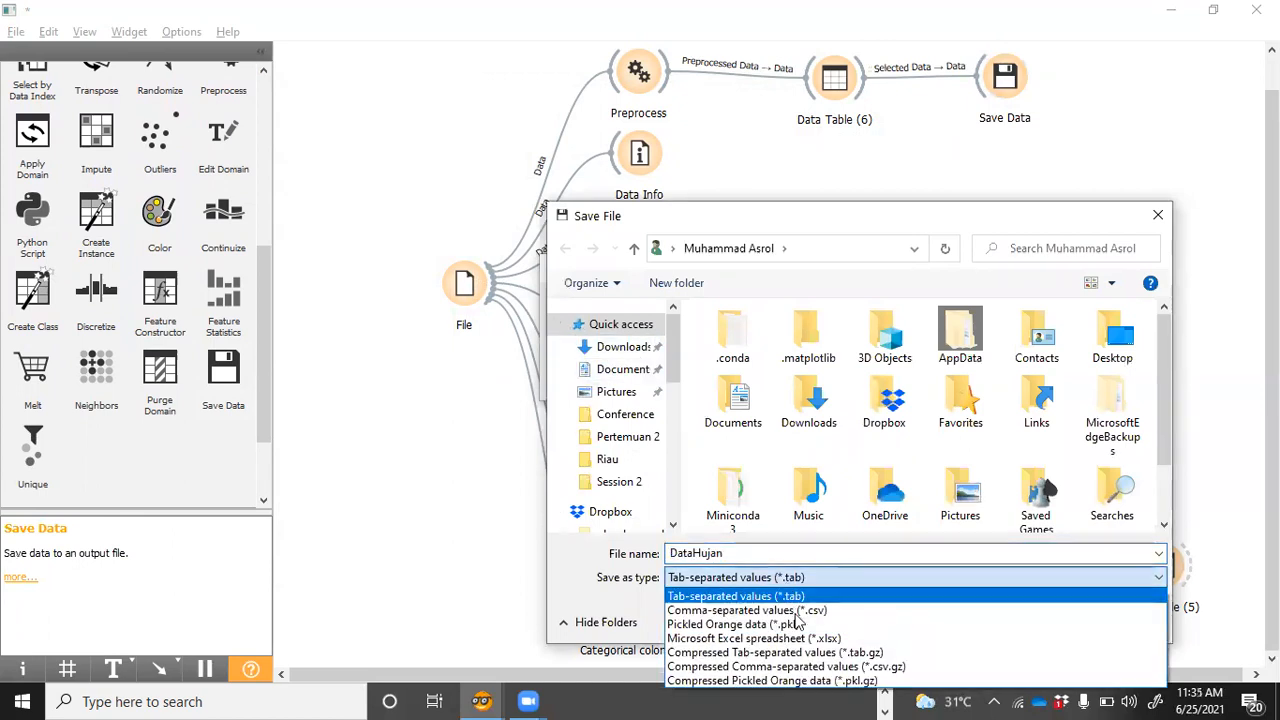
click(797, 614)
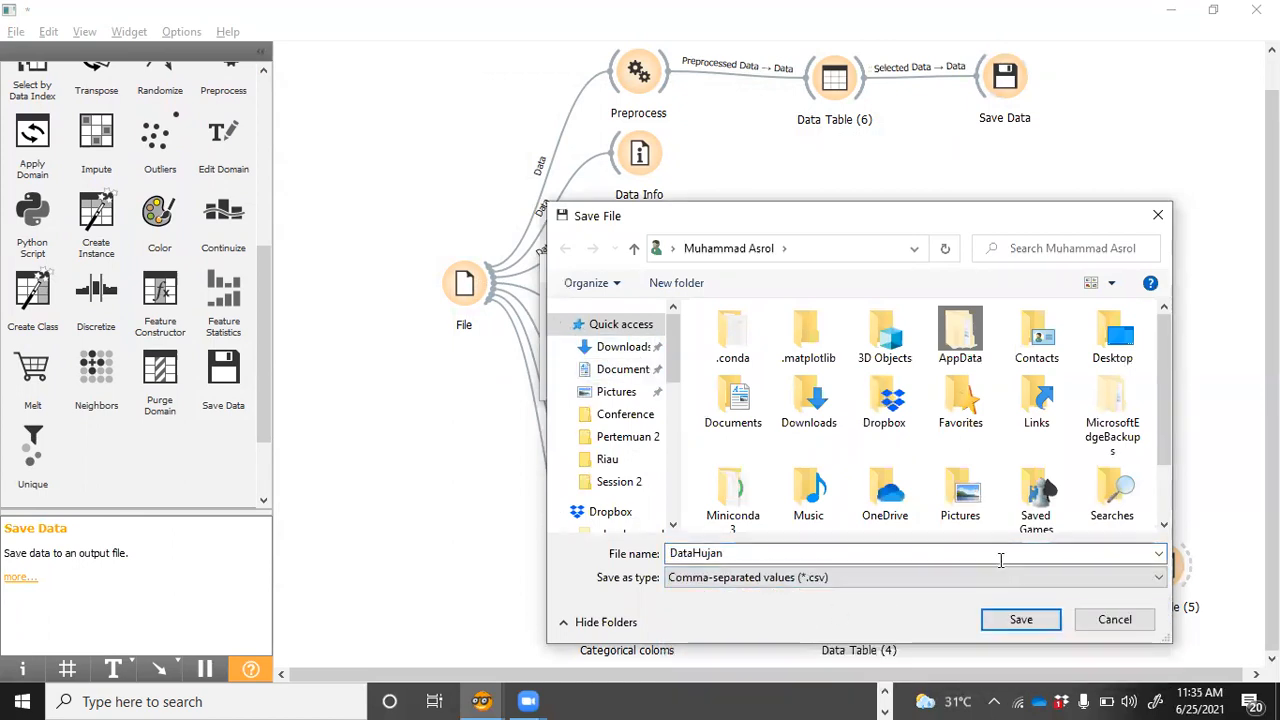
double_click(756, 553)
click(764, 553)
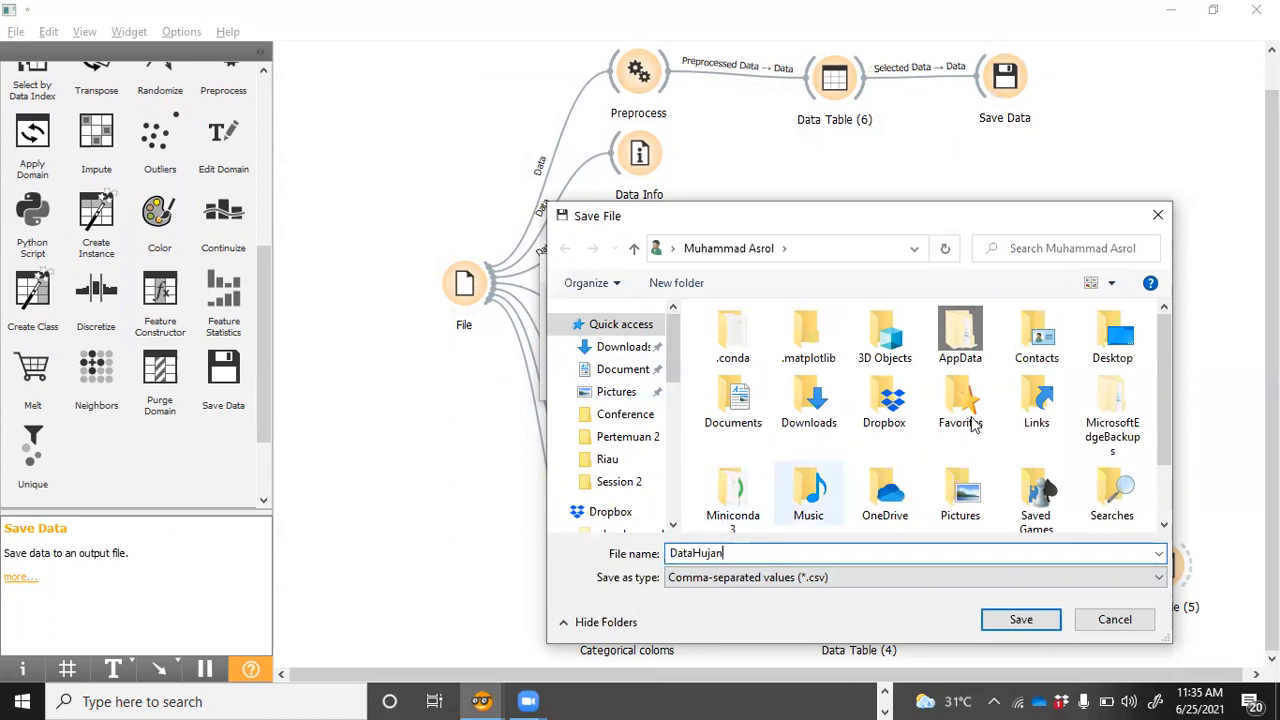
text(Baru)
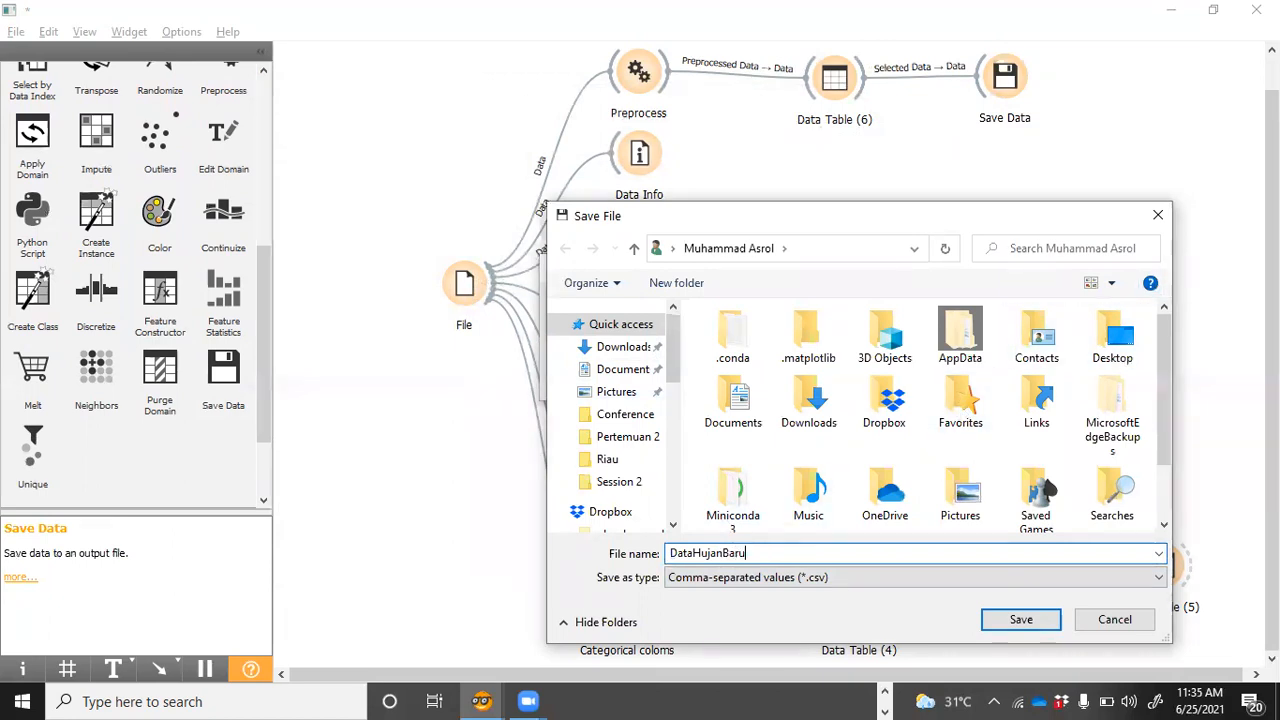
click(1040, 620)
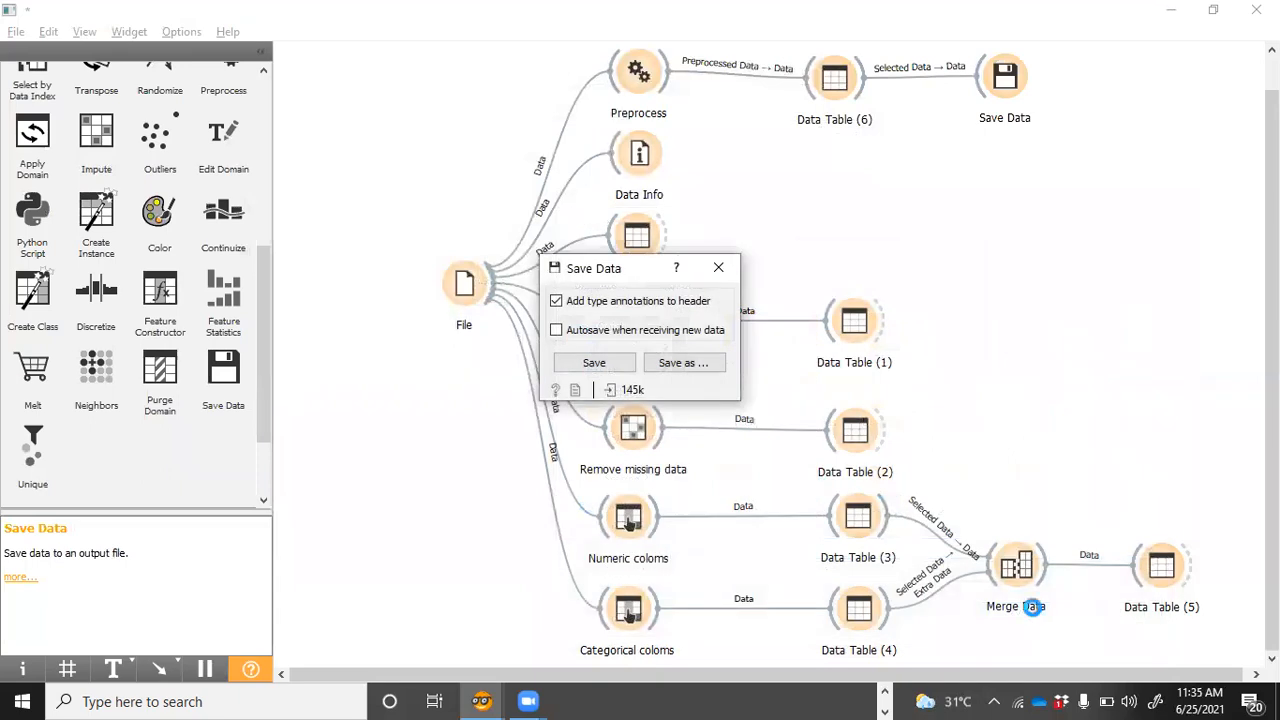